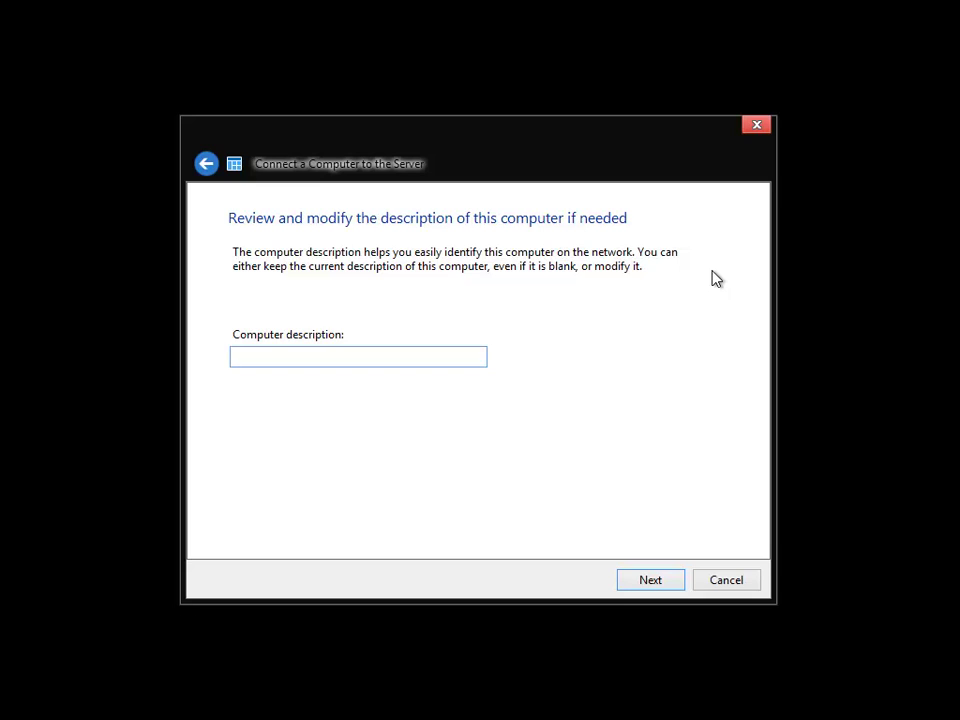
- Describe TEST2 as 'Windows 8 Release Preview test2 VM', back it up only when on, and decline CEIP
{"action": "type", "text": "Windows 8 Release Preview test2"}
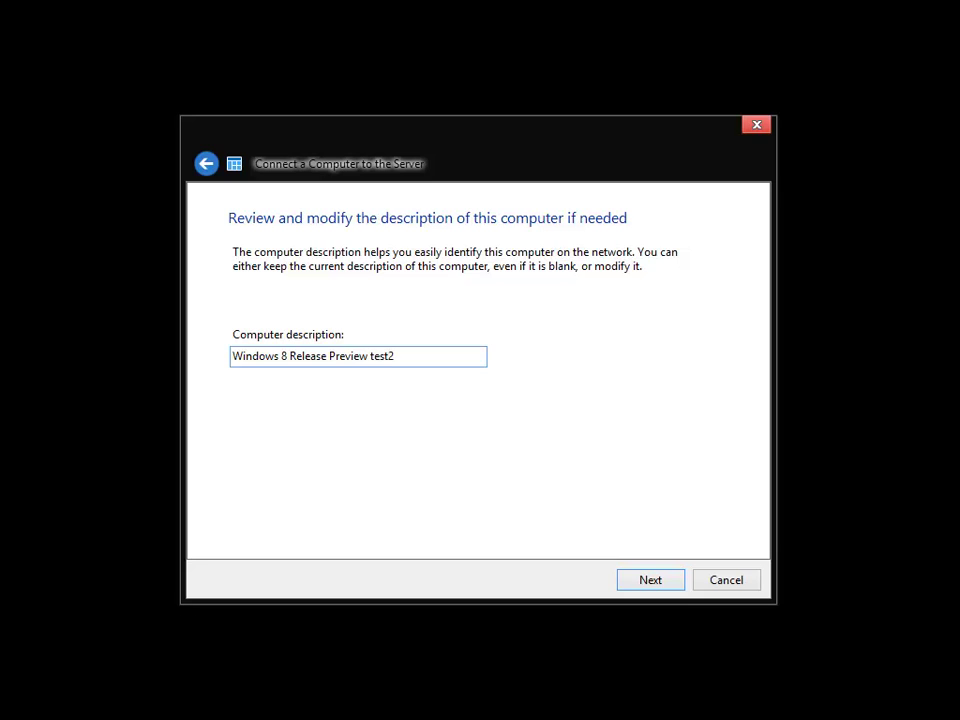
{"action": "type", "text": " VM"}
{"action": "key", "text": "Return"}
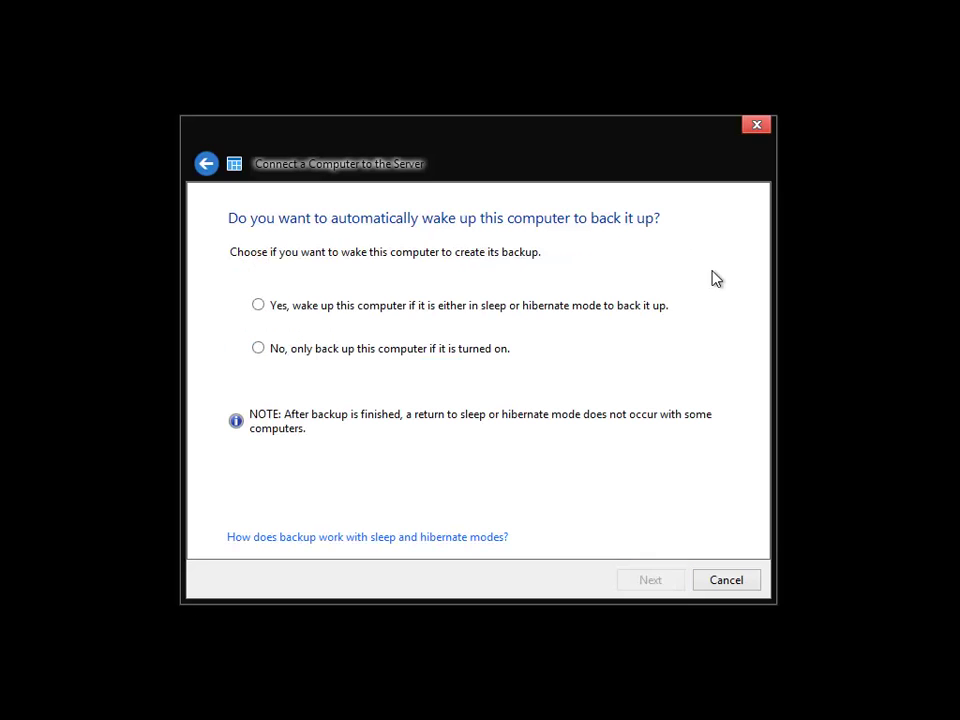
{"action": "left_click", "coordinate": [485, 347]}
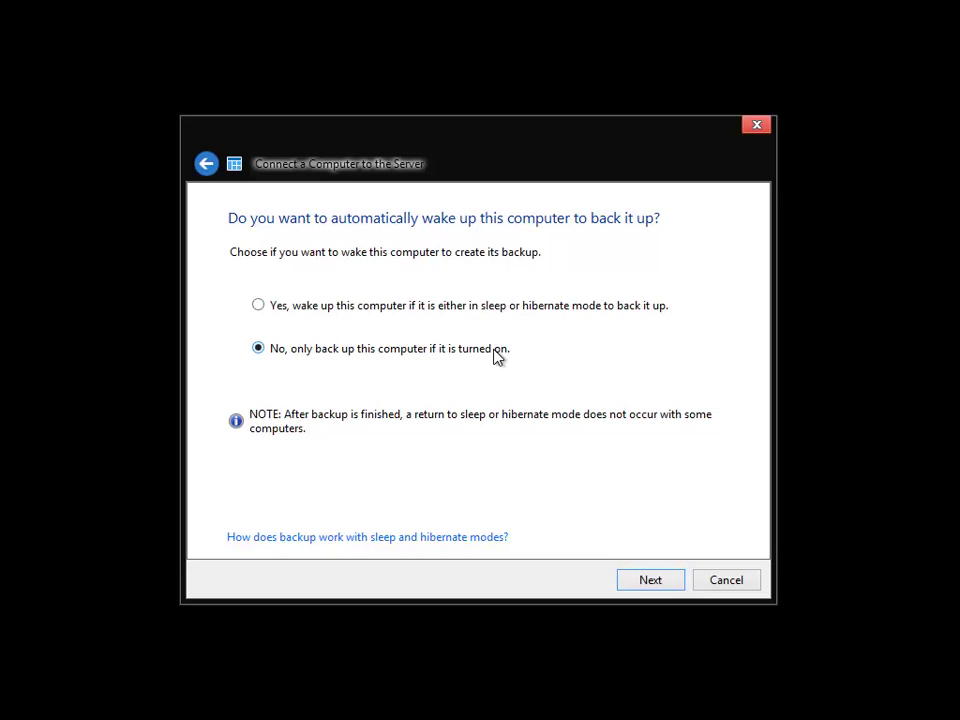
{"action": "key", "text": "Return"}
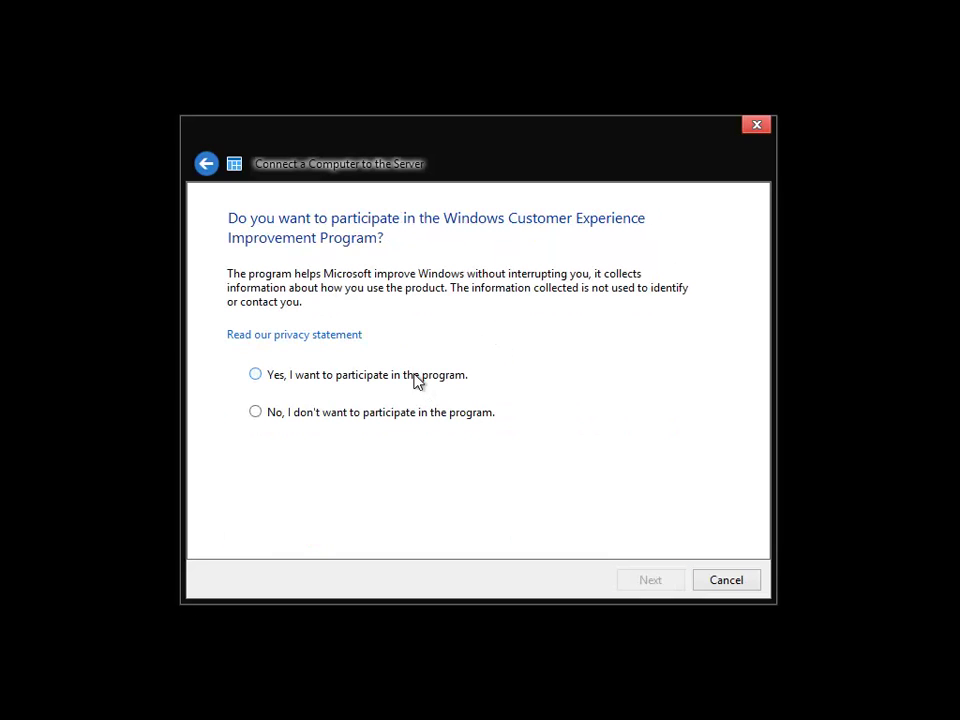
{"action": "left_click", "coordinate": [419, 424]}
{"action": "key", "text": "Return"}
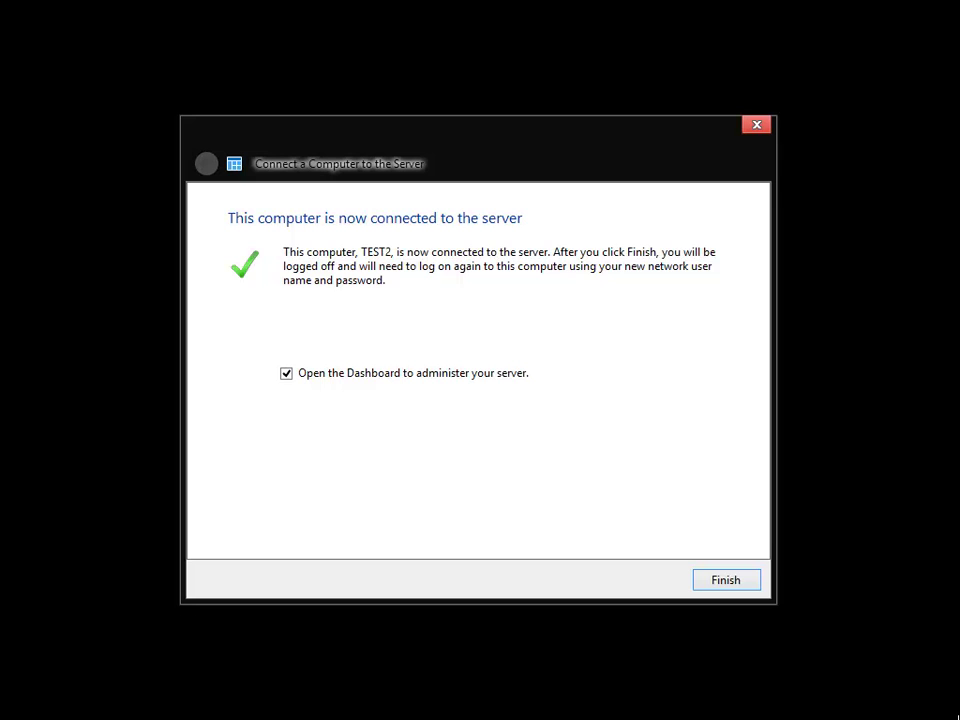
- Finish the connector wizard, sign in to Windows 8 as the network user, and open the Desktop
{"action": "left_click", "coordinate": [724, 579]}
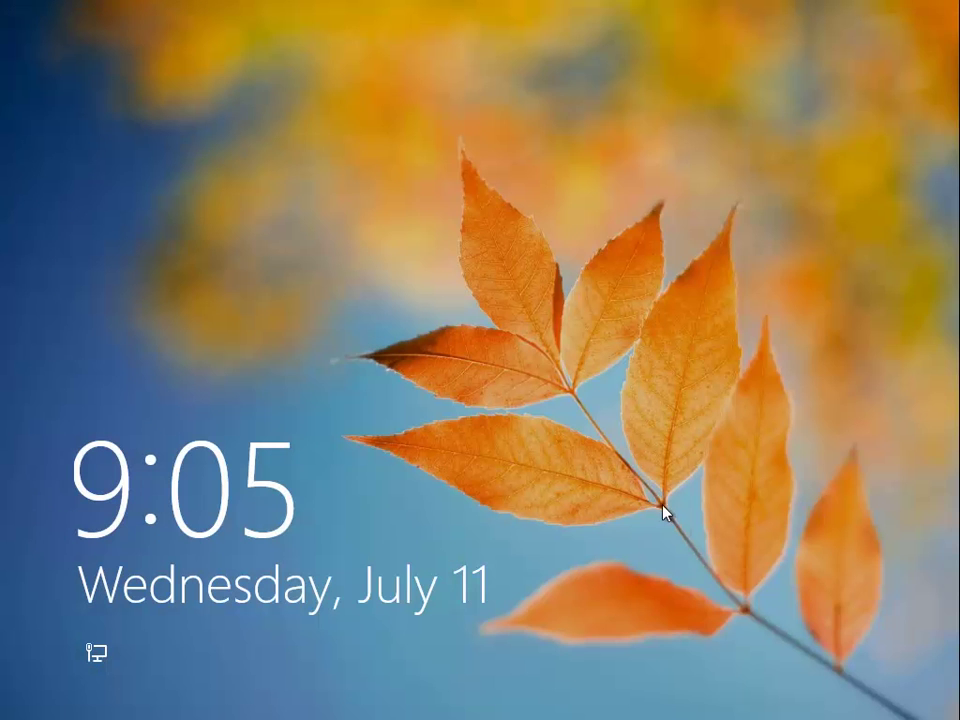
{"action": "left_click", "coordinate": [660, 511]}
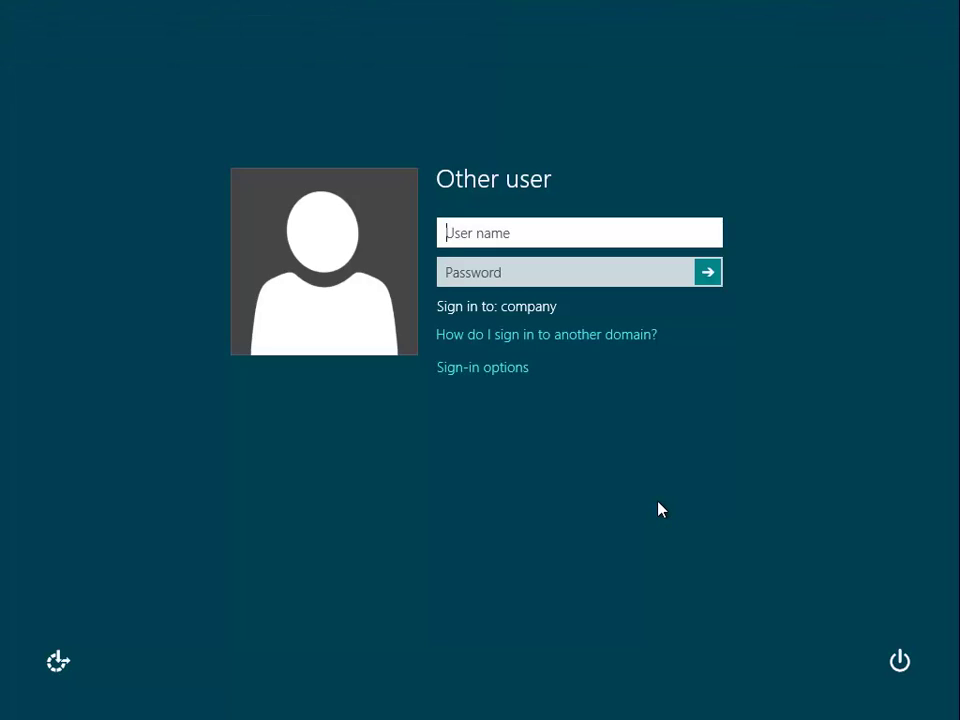
{"action": "type", "text": "user"}
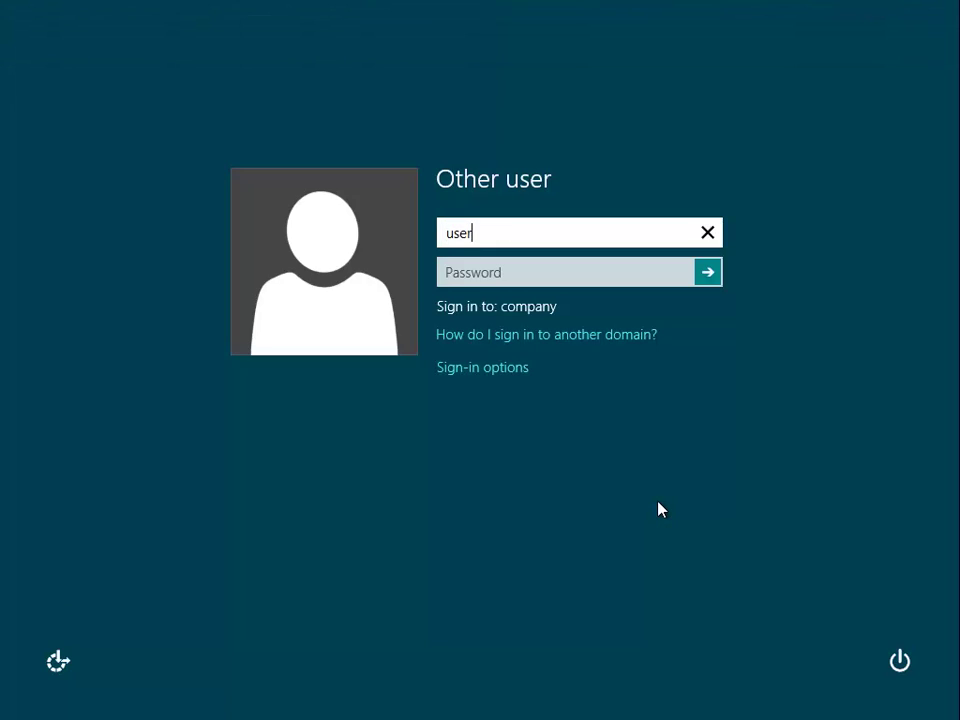
{"action": "key", "text": "Tab"}
{"action": "type", "text": "••••••"}
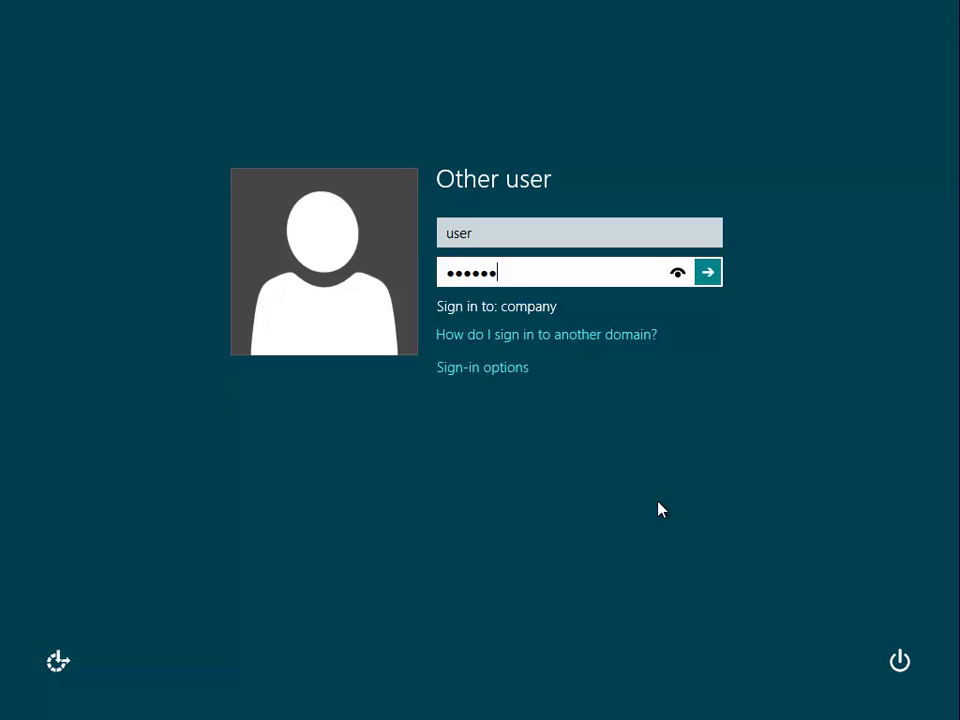
{"action": "key", "text": "Return"}
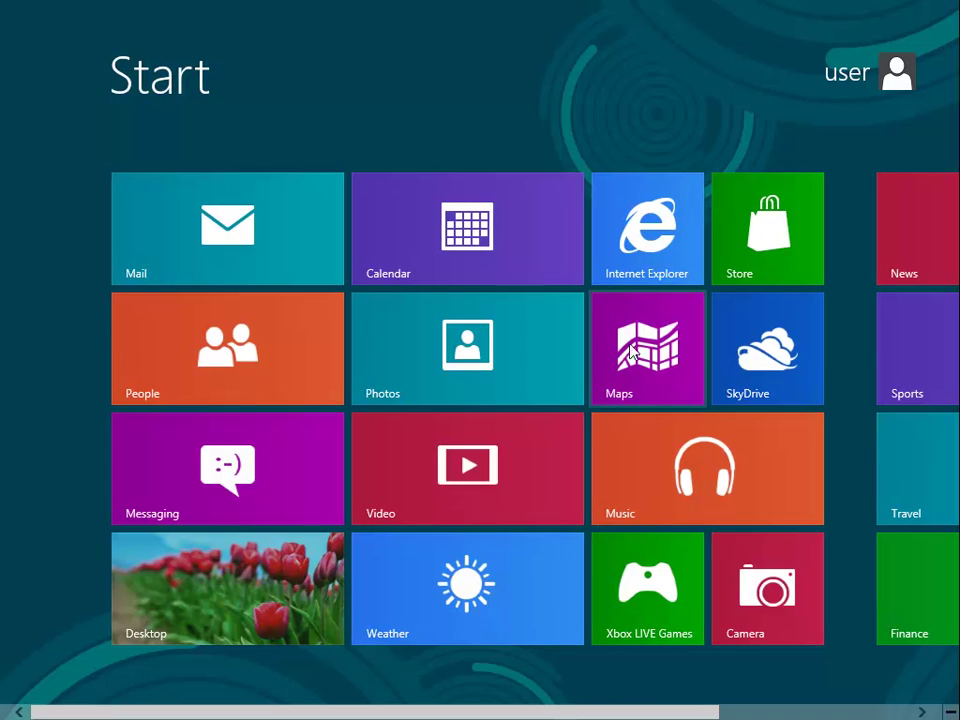
{"action": "left_click", "coordinate": [228, 590]}
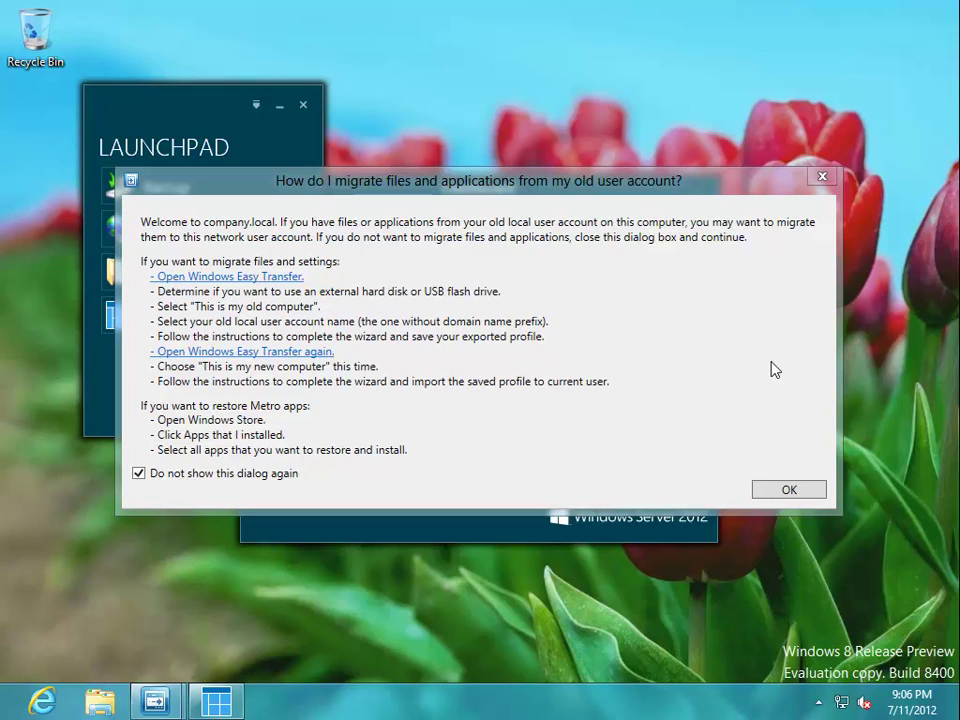
- Close the migration help and sign in to the Dashboard as the network user, with both sign-in options ticked
{"action": "left_click", "coordinate": [812, 493]}
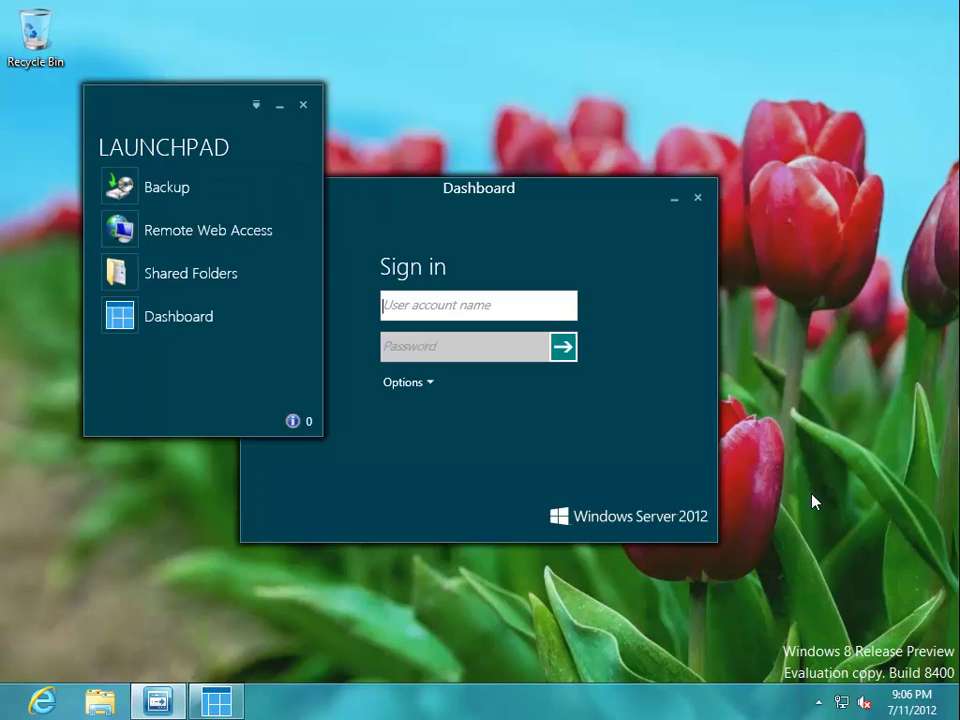
{"action": "left_click", "coordinate": [613, 441]}
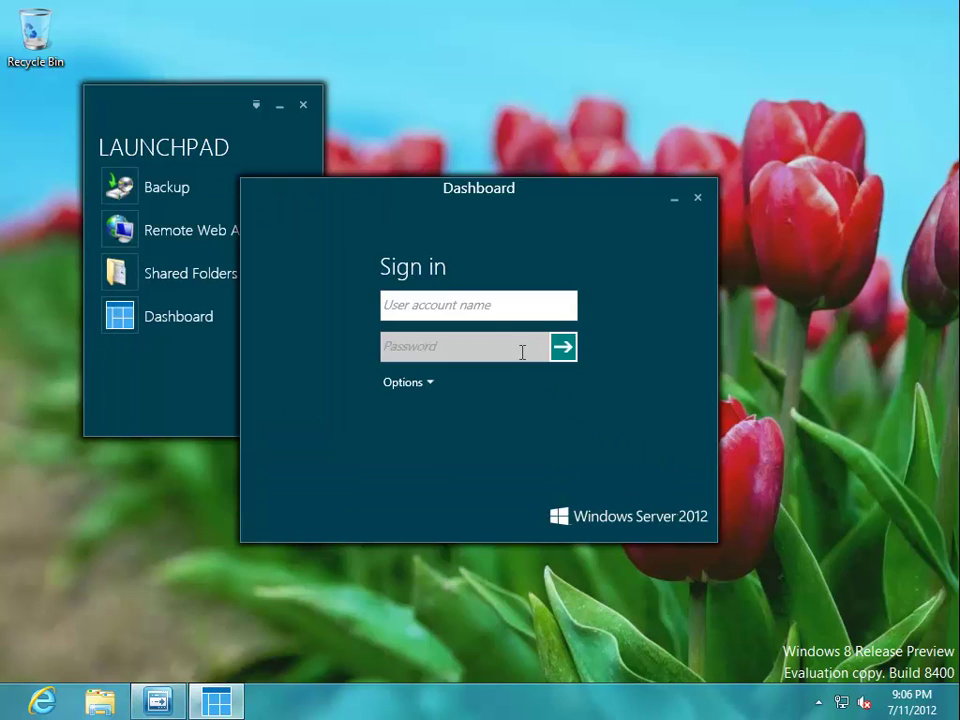
{"action": "type", "text": "user"}
{"action": "key", "text": "Tab"}
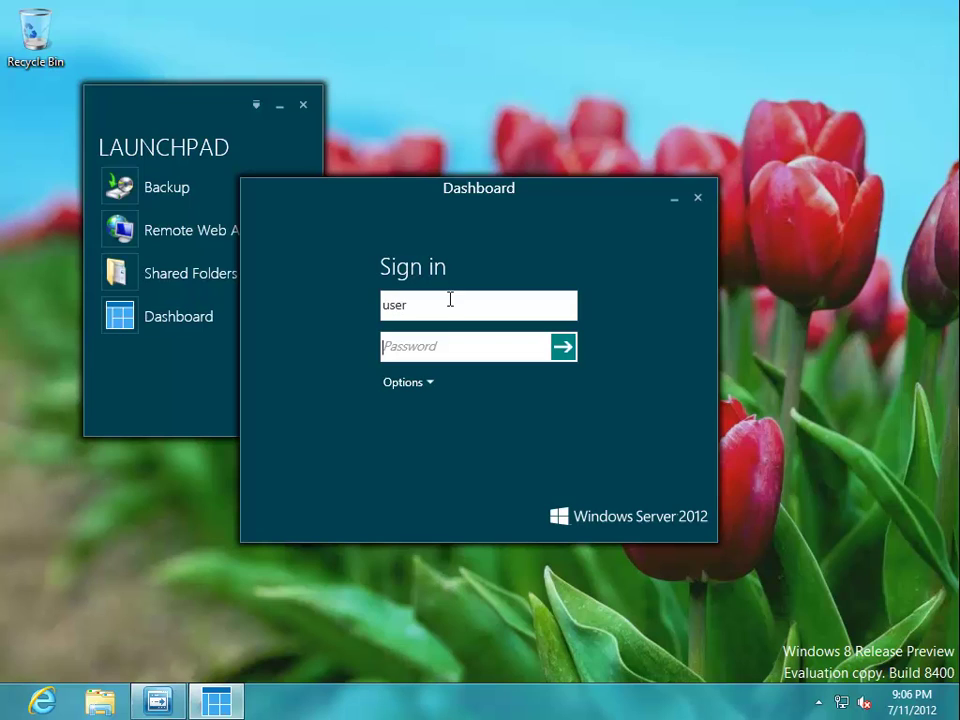
{"action": "type", "text": "passw0rd"}
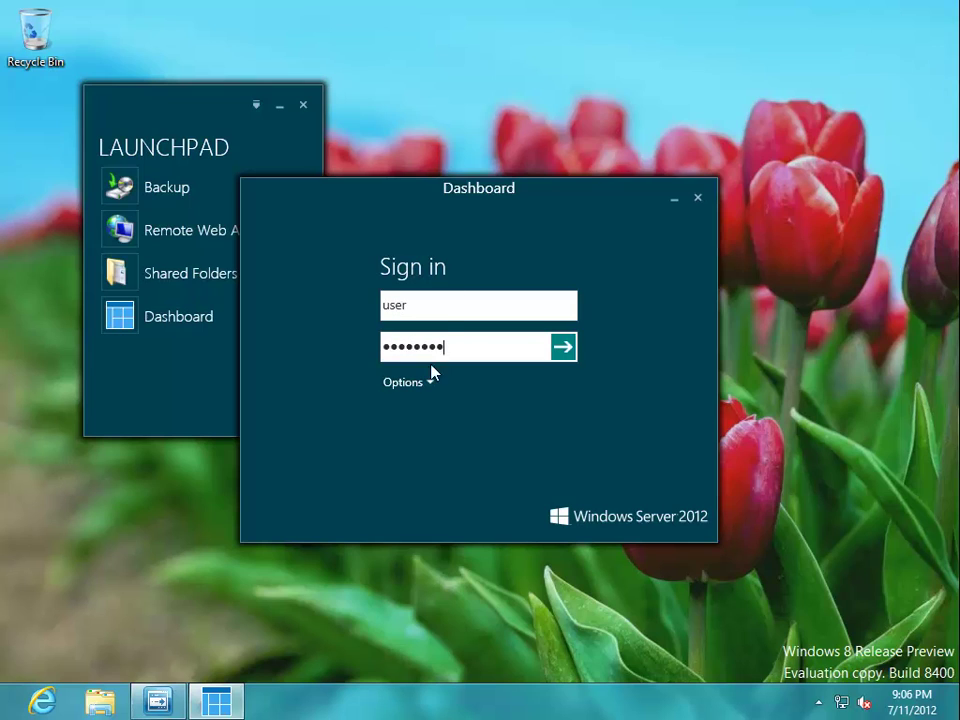
{"action": "left_click", "coordinate": [430, 384]}
{"action": "left_click", "coordinate": [398, 429]}
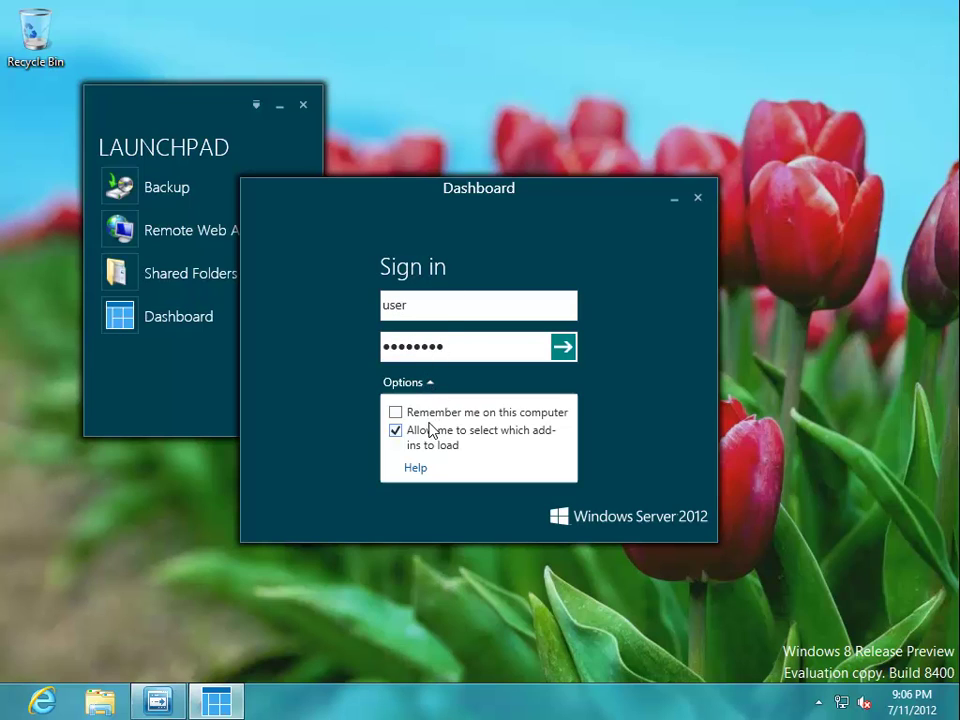
{"action": "left_click", "coordinate": [423, 413]}
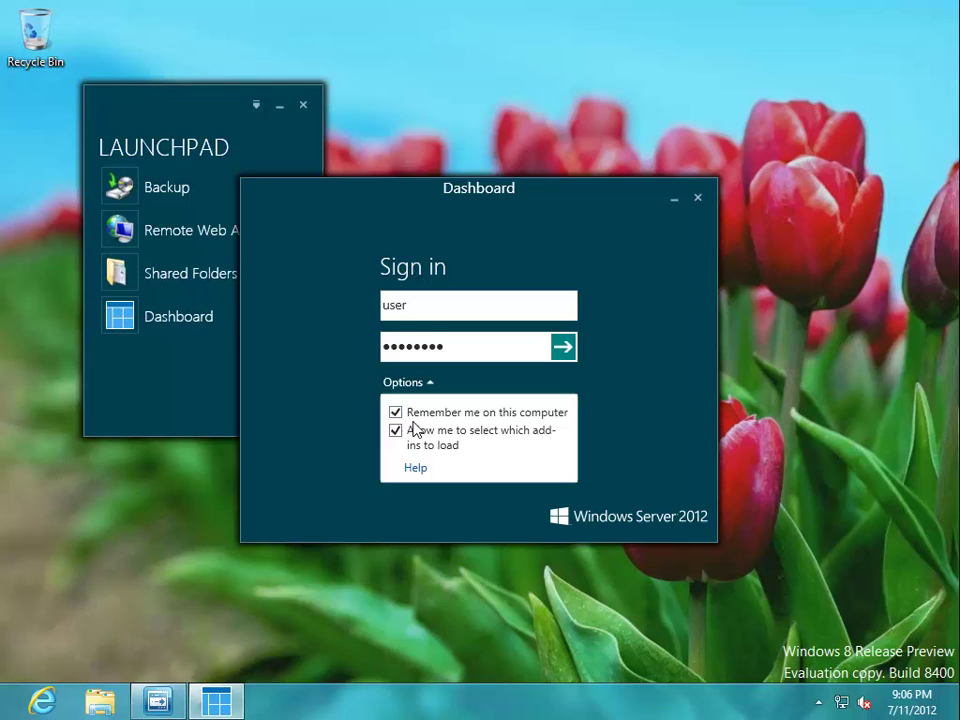
{"action": "left_click", "coordinate": [561, 352]}
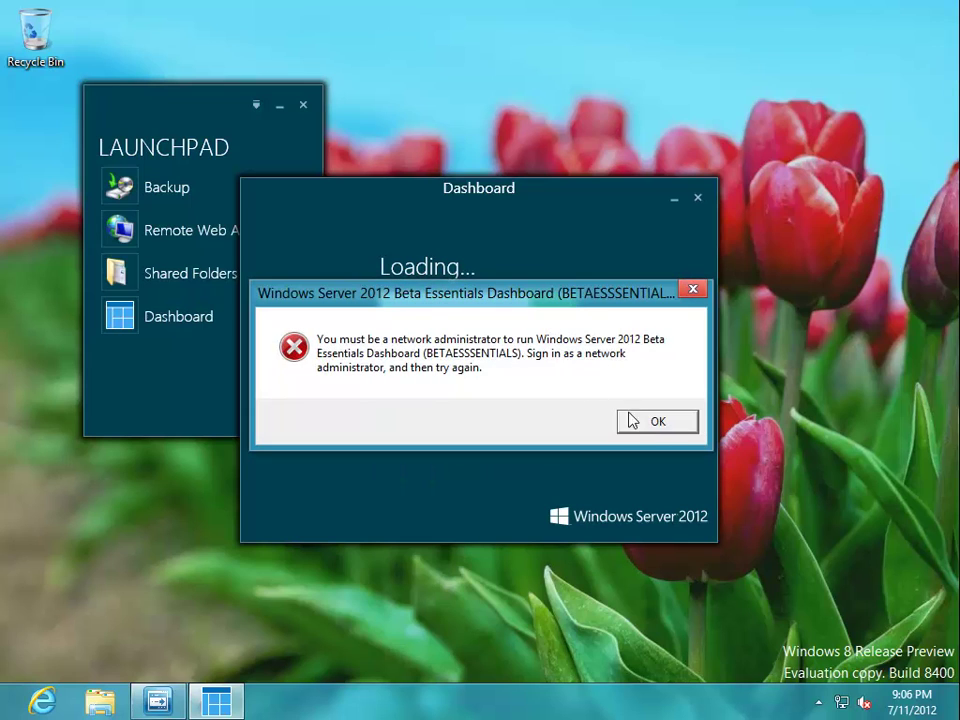
- Dismiss the administrator error and sign in again with an administrator account and its password
{"action": "left_click", "coordinate": [666, 430]}
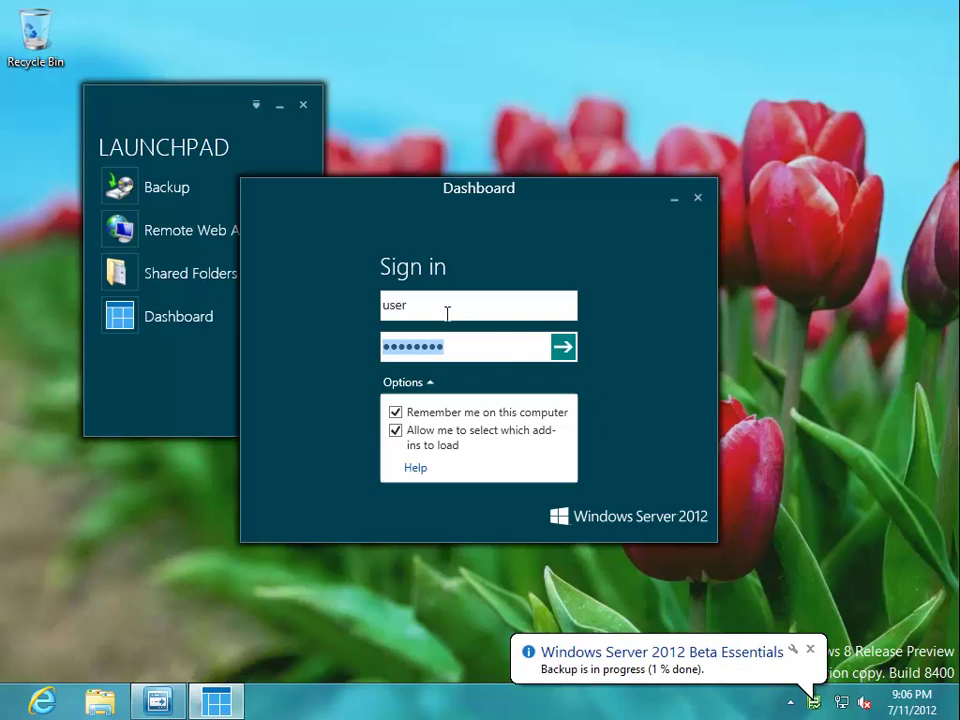
{"action": "double_click", "coordinate": [410, 303]}
{"action": "type", "text": "Administ"}
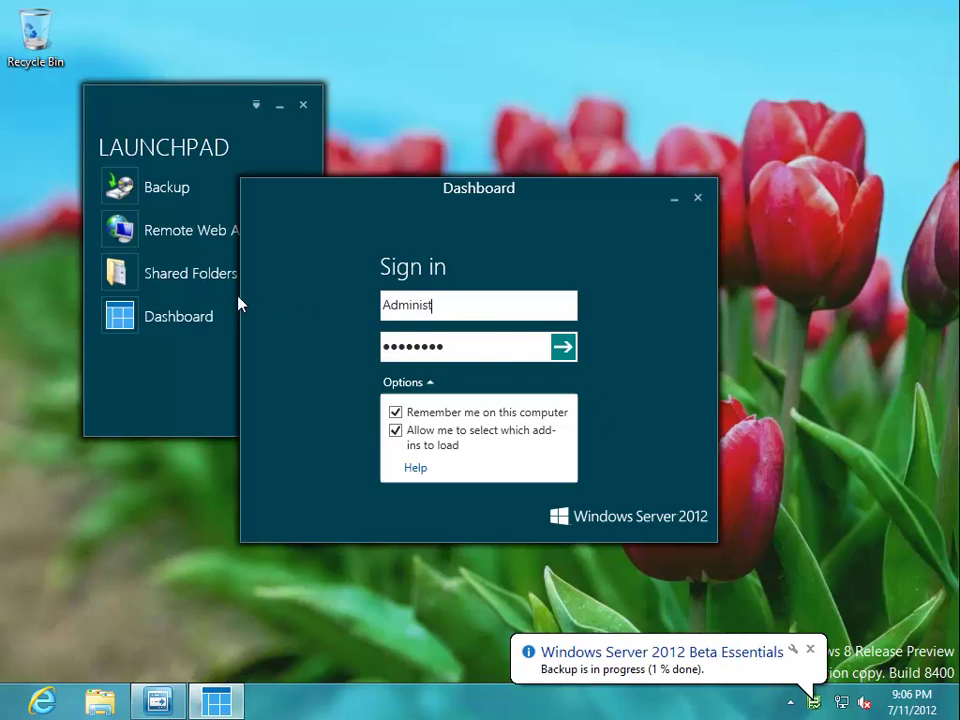
{"action": "type", "text": "rator"}
{"action": "key", "text": "Tab"}
{"action": "key", "text": "shift+Tab"}
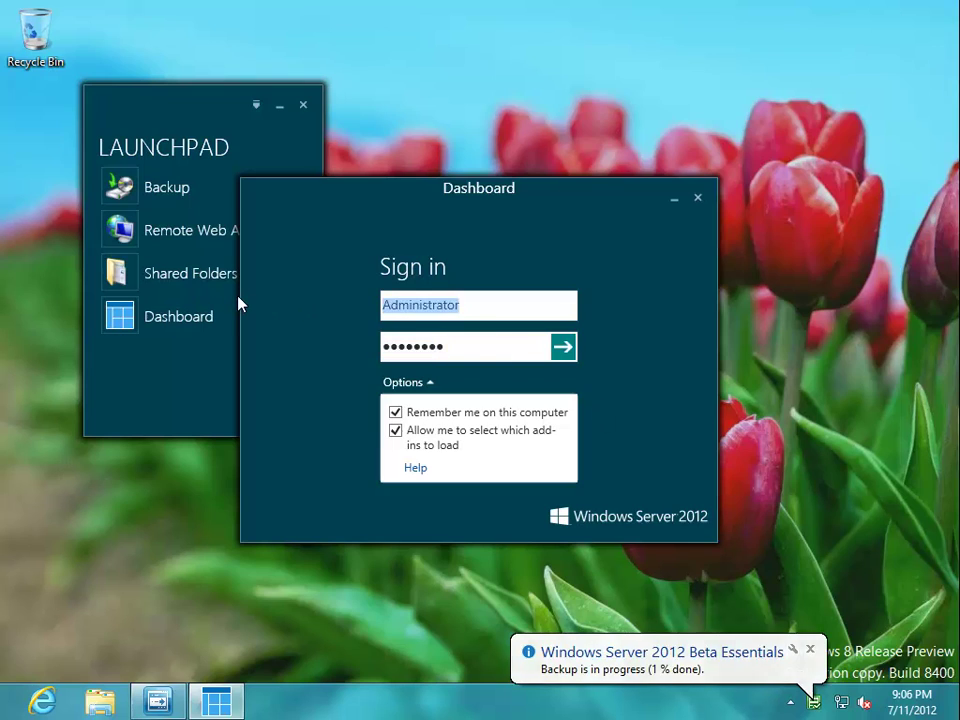
{"action": "type", "text": "pbraren"}
{"action": "key", "text": "Tab"}
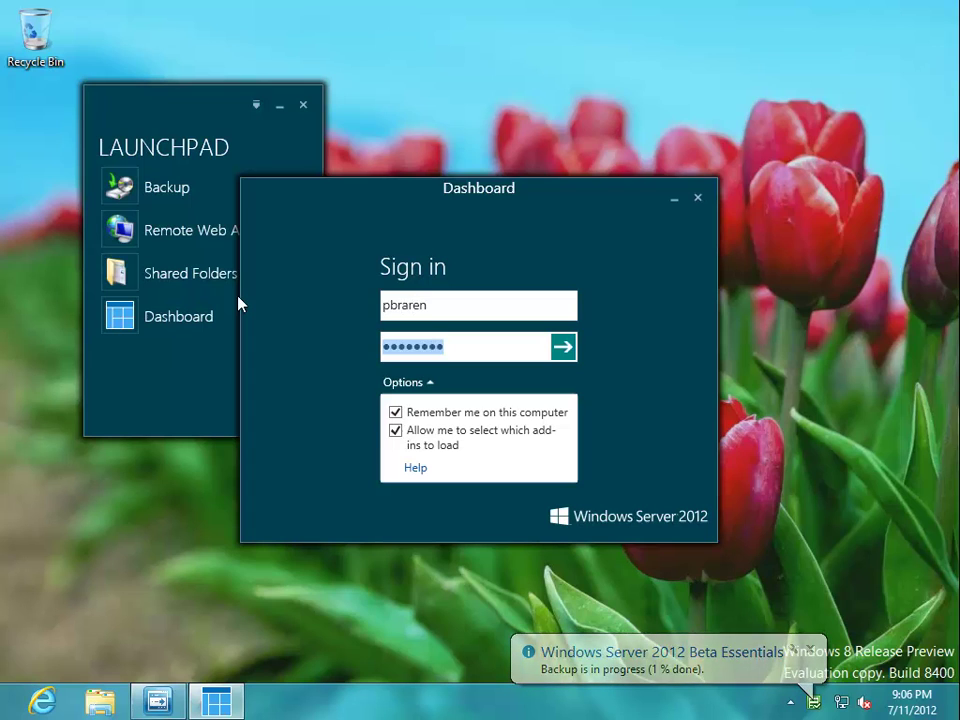
{"action": "type", "text": "********"}
{"action": "key", "text": "Return"}
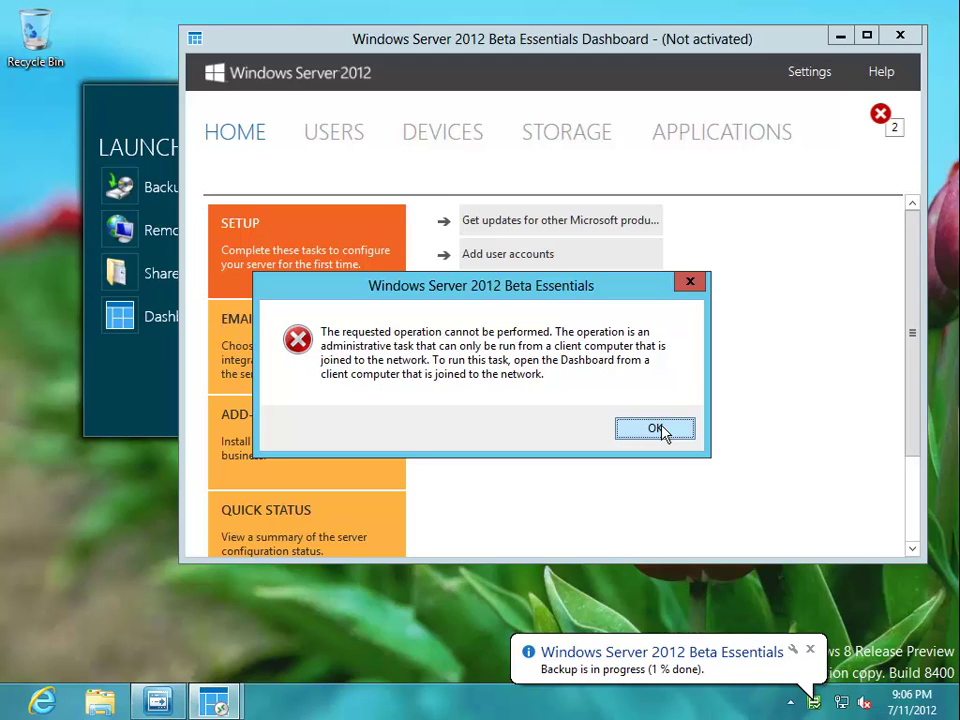
- Dismiss the error, move the Dashboard and Launchpad aside, and open this computer's Backup Properties
{"action": "left_click", "coordinate": [656, 429]}
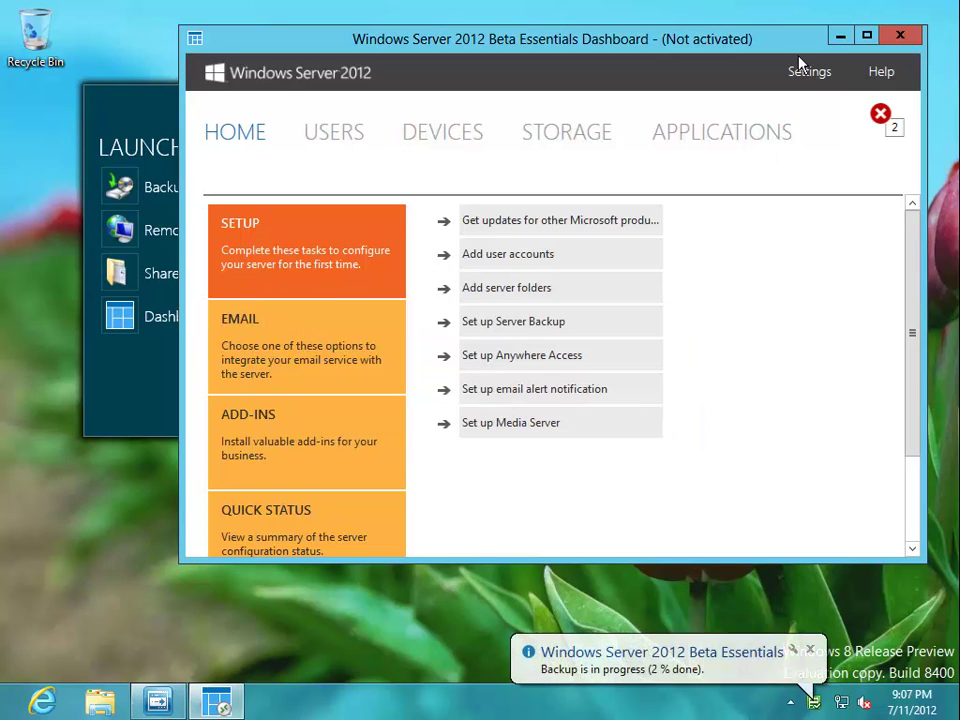
{"action": "left_click_drag", "start_coordinate": [799, 36], "coordinate": [820, 90]}
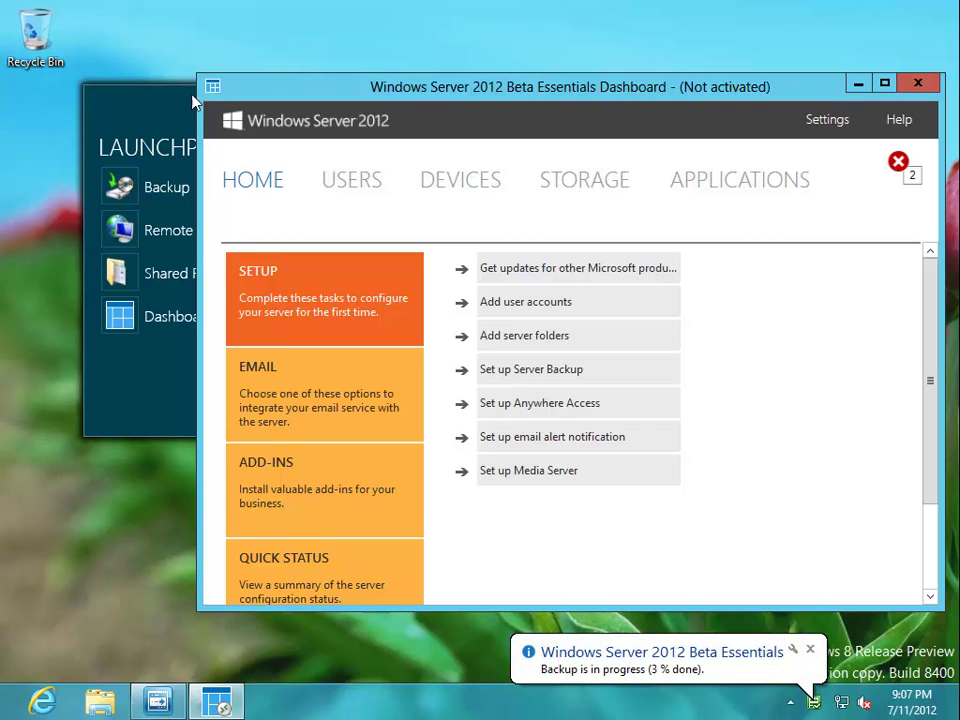
{"action": "left_click_drag", "start_coordinate": [176, 101], "coordinate": [93, 99]}
{"action": "left_click", "coordinate": [79, 189]}
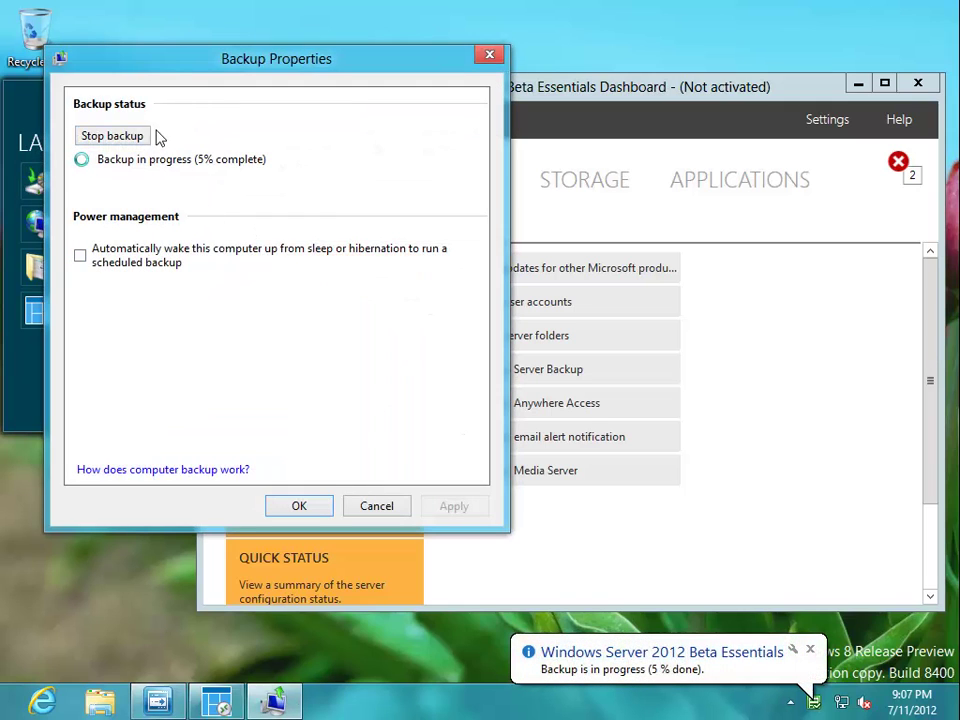
{"action": "left_click_drag", "start_coordinate": [193, 71], "coordinate": [640, 28]}
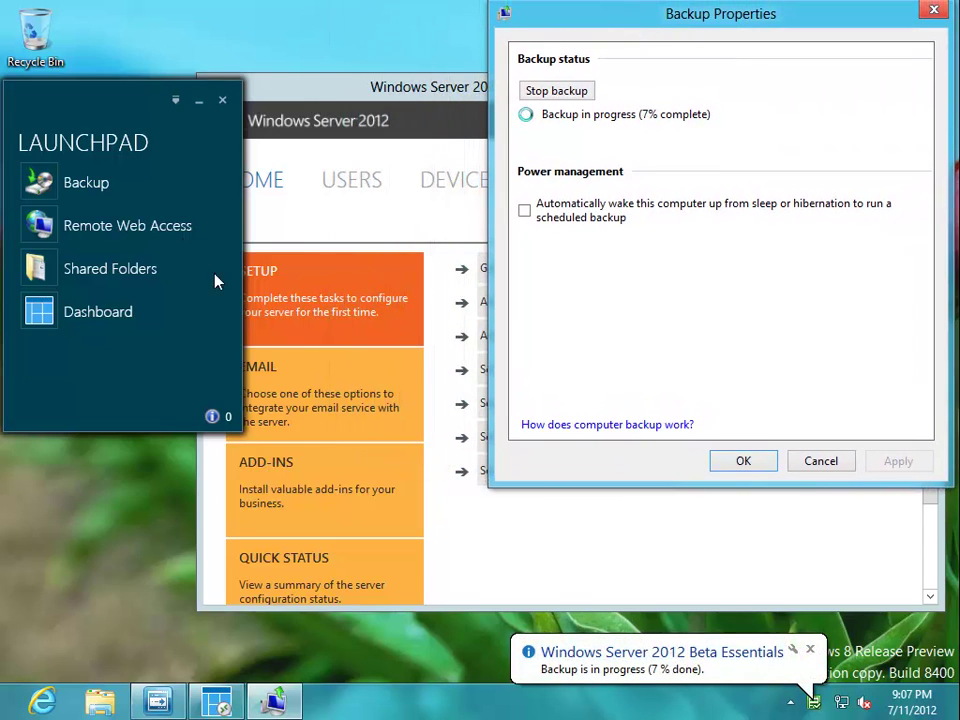
{"action": "left_click", "coordinate": [30, 182]}
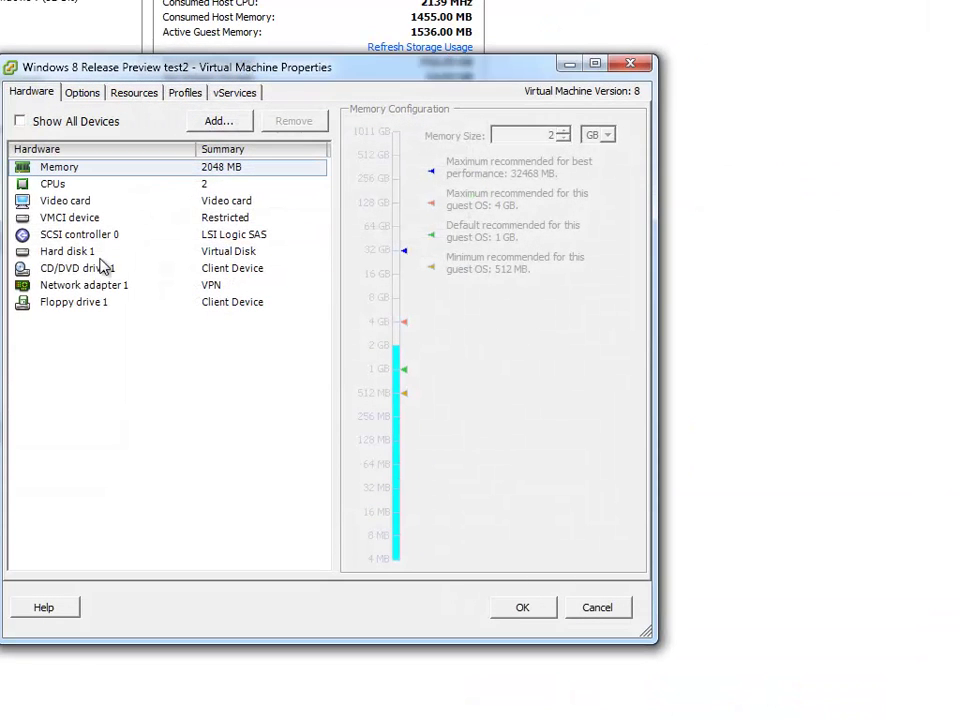
- Inspect the network adapter settings of the test2 VM and the server template VM
{"action": "left_click", "coordinate": [86, 288]}
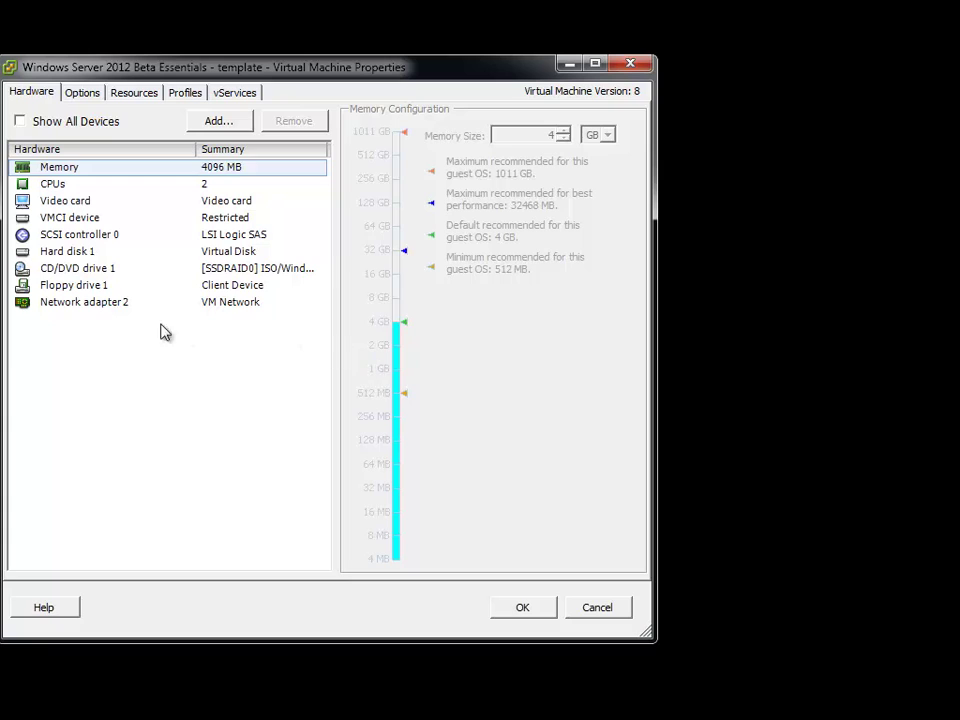
{"action": "left_click", "coordinate": [79, 303]}
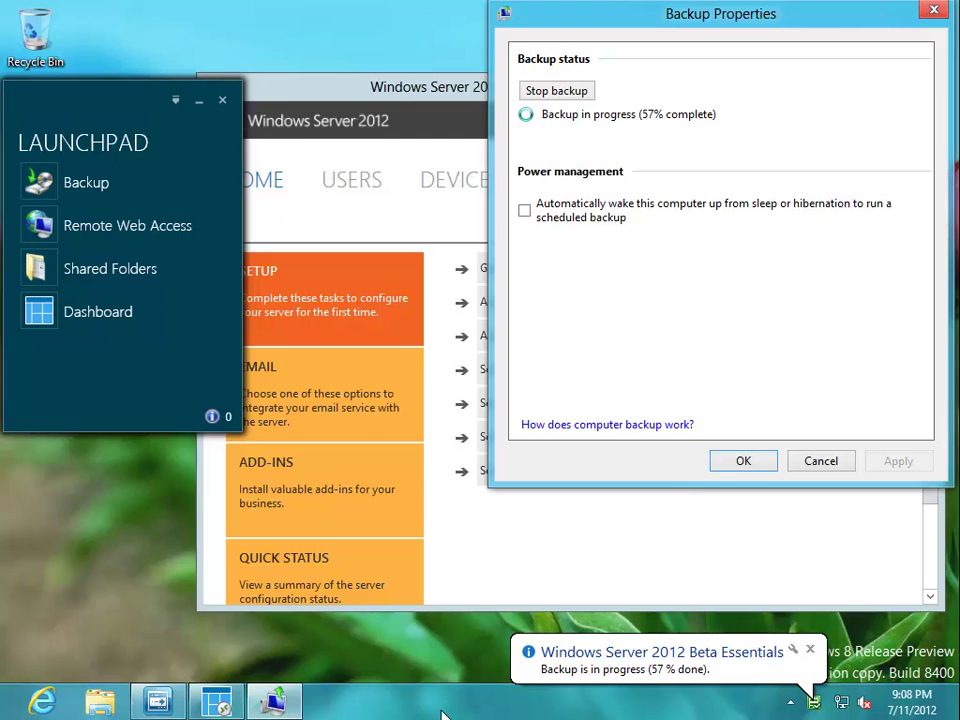
- Watch Ethernet throughput in Task Manager's Performance view until the Essentials backup completes
{"action": "right_click", "coordinate": [480, 706]}
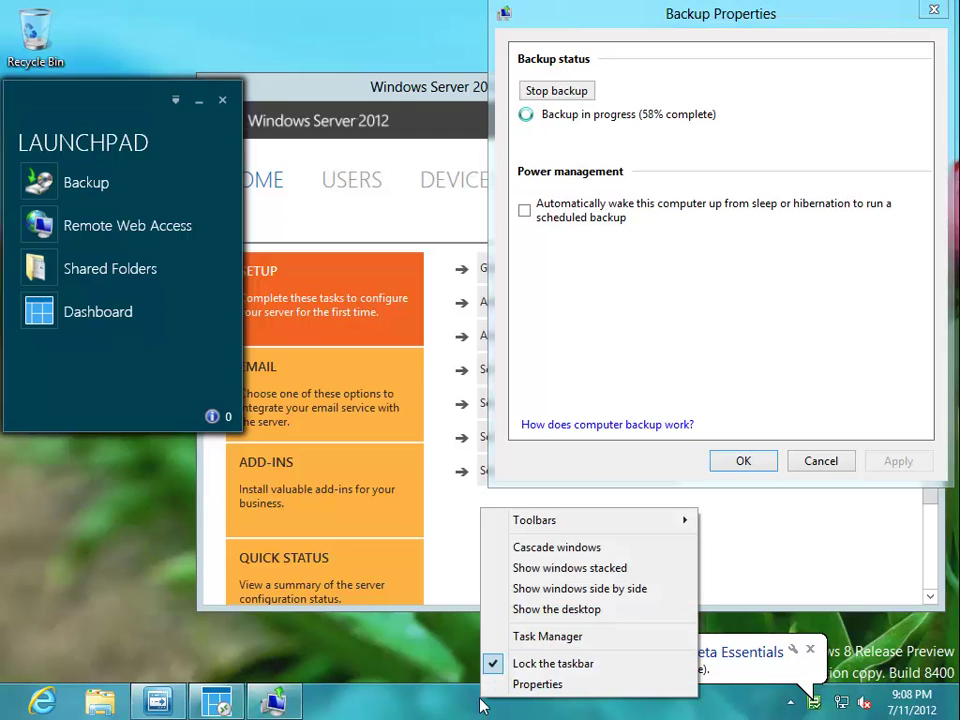
{"action": "left_click", "coordinate": [540, 638]}
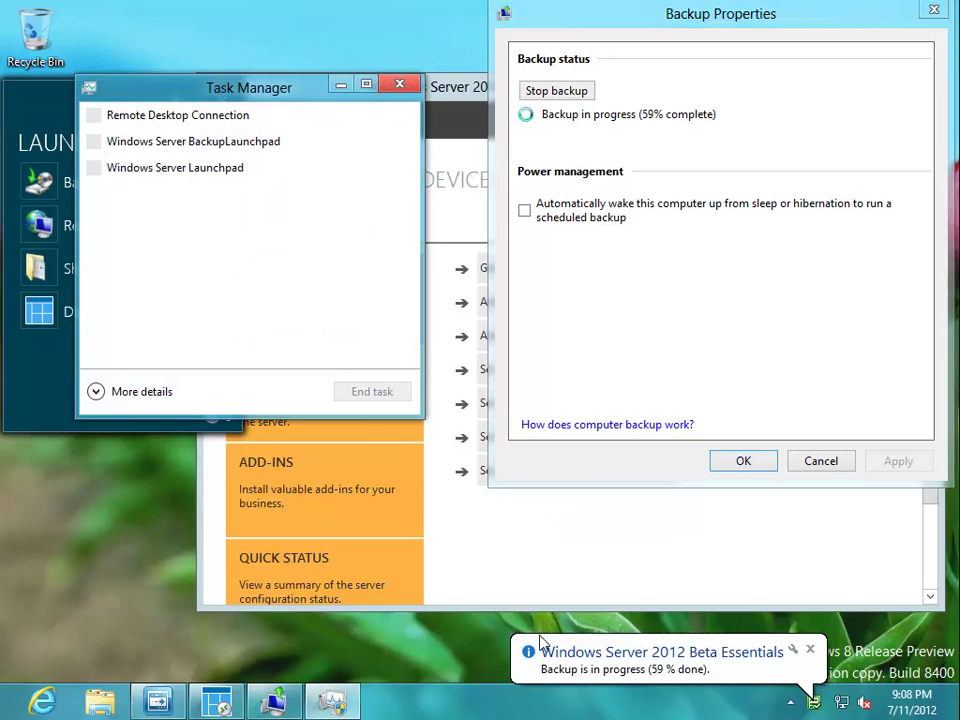
{"action": "left_click", "coordinate": [100, 394]}
{"action": "left_click", "coordinate": [175, 135]}
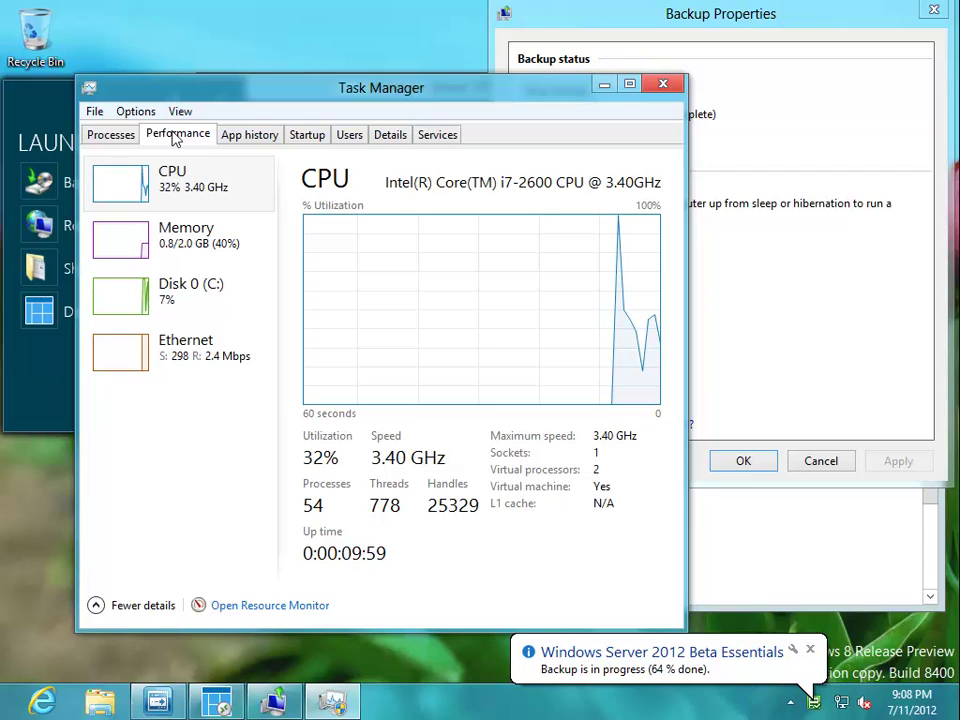
{"action": "left_click", "coordinate": [211, 354]}
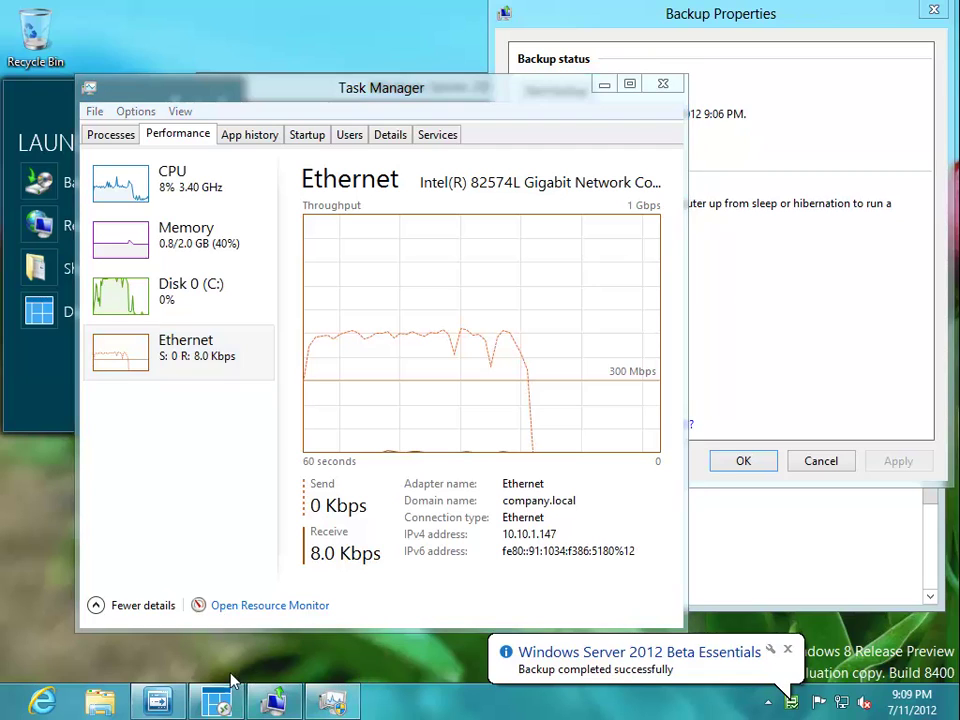
{"action": "left_click", "coordinate": [600, 660]}
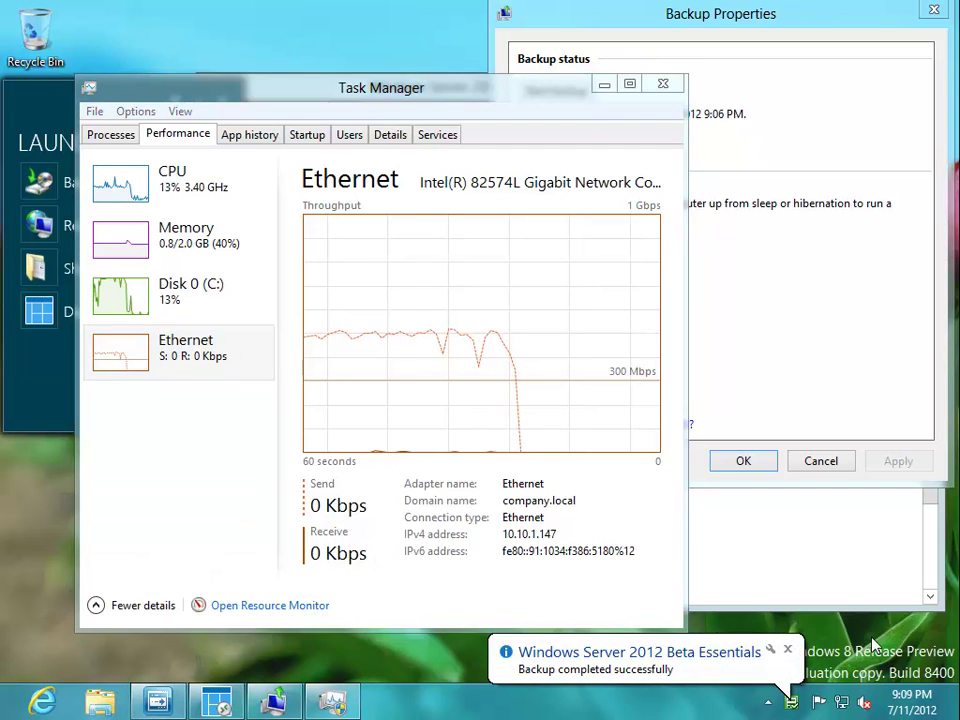
- Shut down Windows 8 through the Settings charm's Power menu
{"action": "mouse_move", "coordinate": [955, 700]}
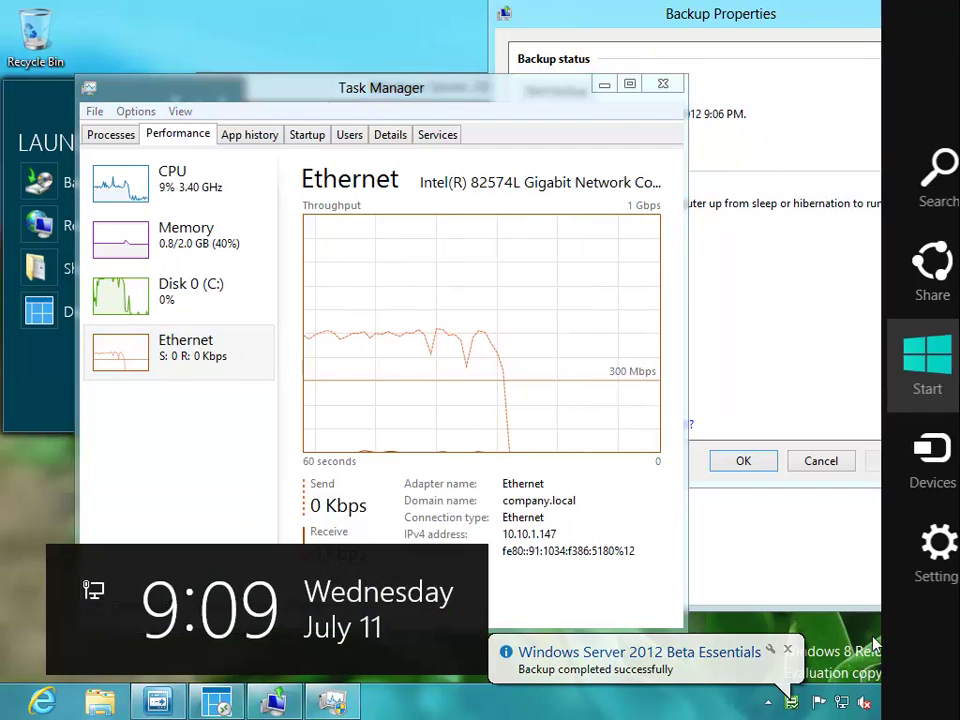
{"action": "left_click", "coordinate": [930, 590]}
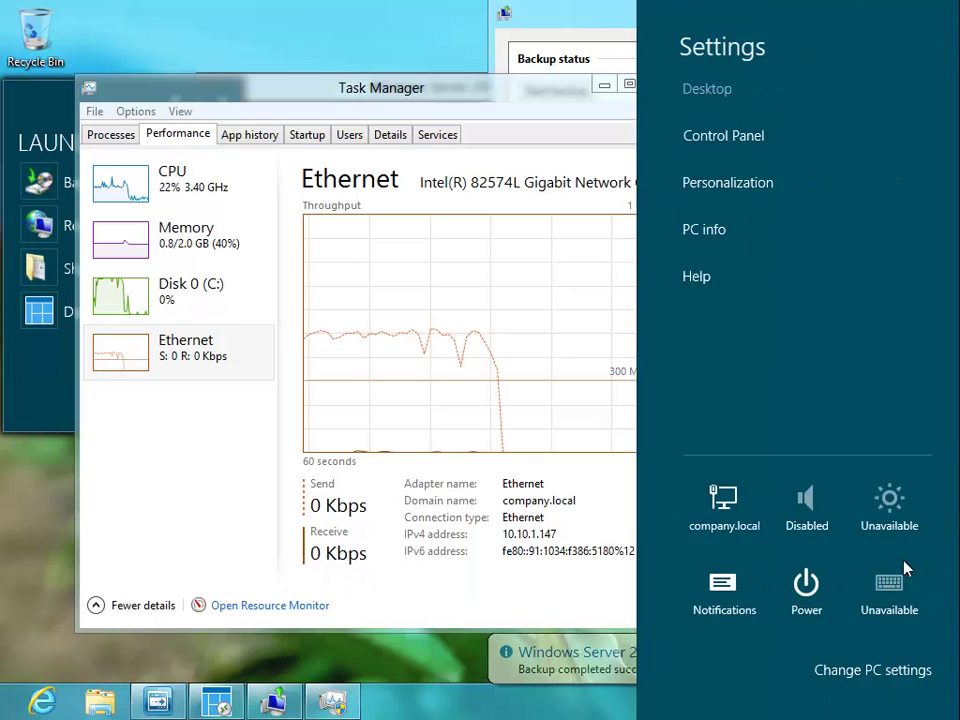
{"action": "left_click", "coordinate": [800, 594]}
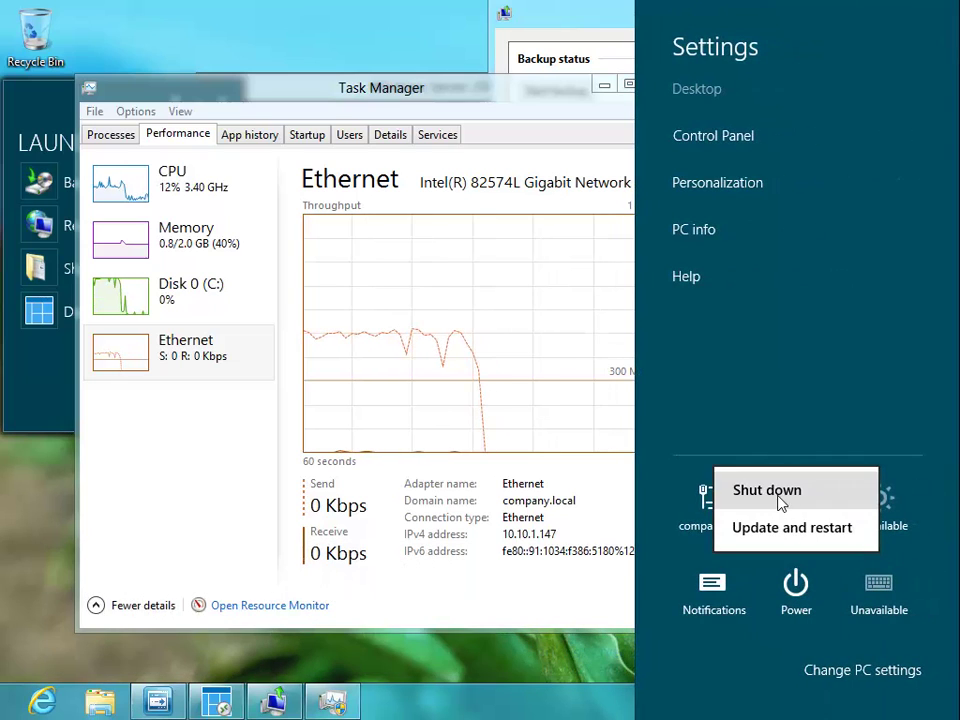
{"action": "left_click", "coordinate": [782, 501]}
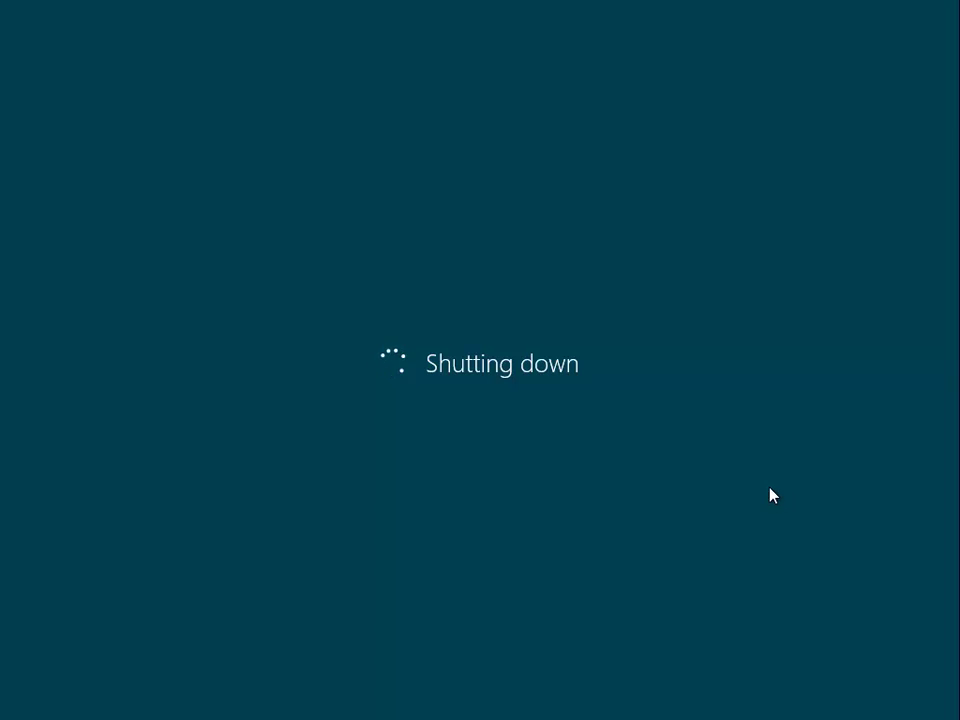
{"action": "left_click", "coordinate": [0, 419]}
{"action": "key", "text": "Escape"}
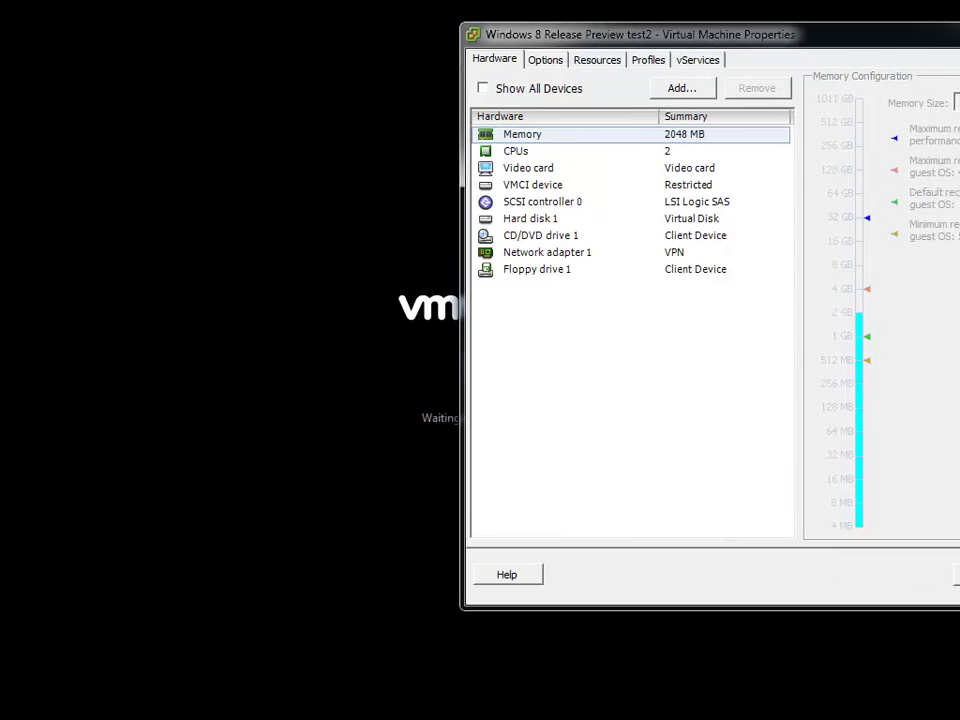
- Set CD/DVD drive 1 to a connected datastore ISO from SSDRAID0/ISO, connecting at power on
{"action": "left_click", "coordinate": [531, 238]}
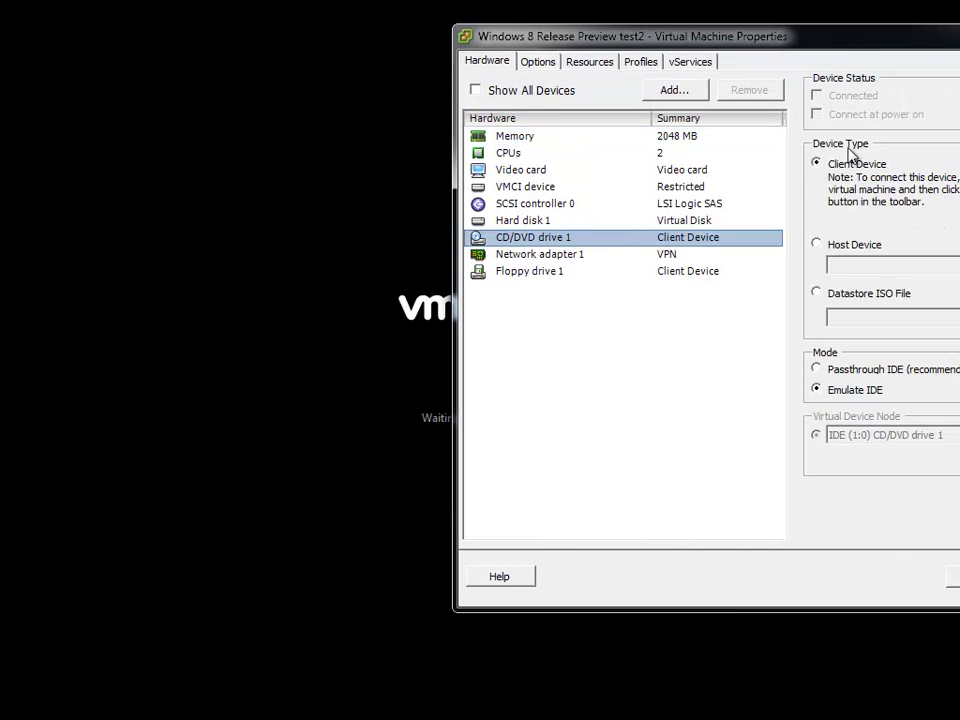
{"action": "left_click", "coordinate": [846, 295]}
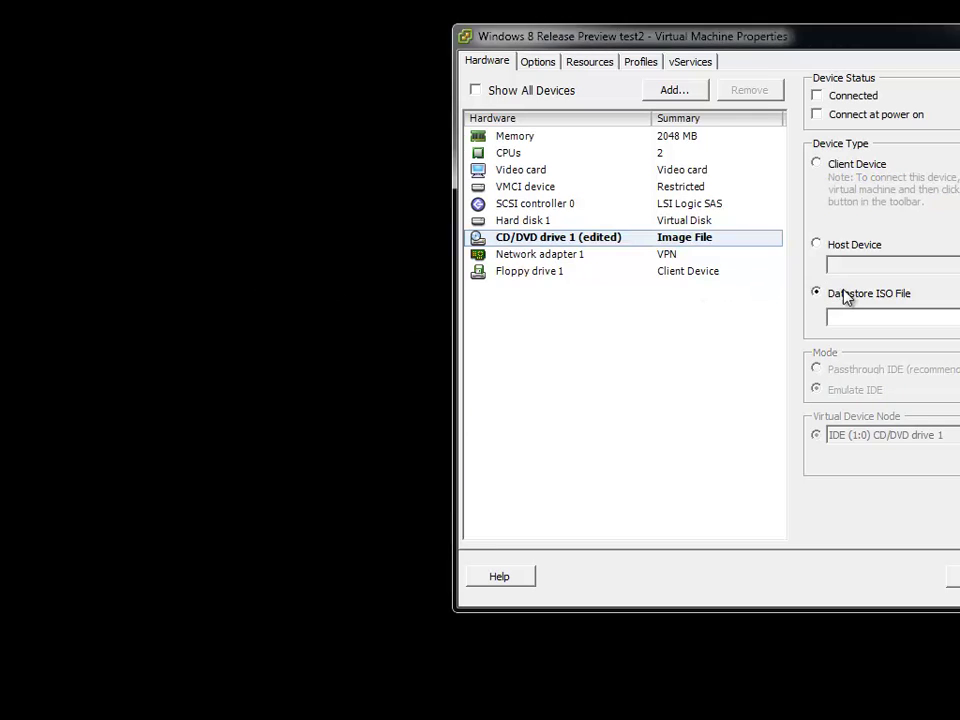
{"action": "left_click", "coordinate": [845, 96]}
{"action": "left_click", "coordinate": [848, 114]}
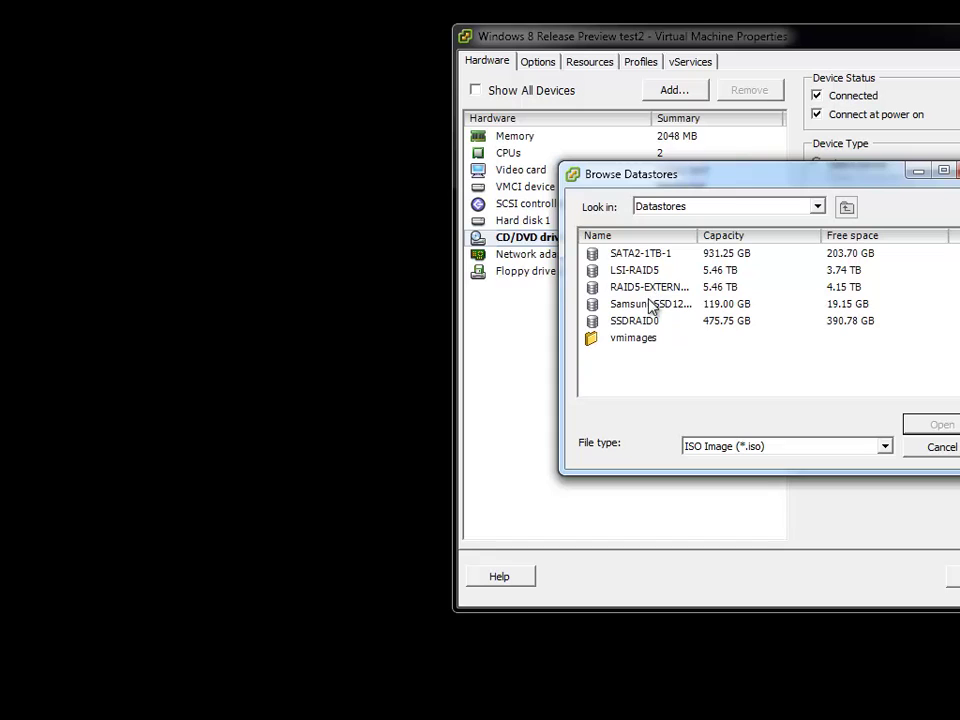
{"action": "left_click", "coordinate": [632, 322]}
{"action": "double_click", "coordinate": [630, 324]}
{"action": "double_click", "coordinate": [618, 271]}
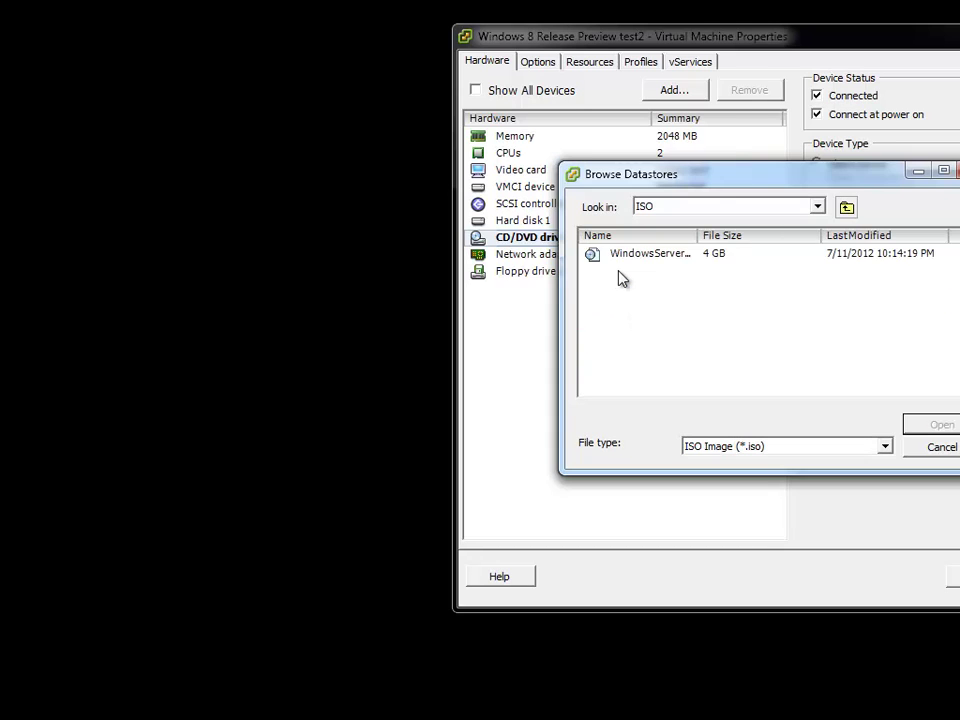
{"action": "left_click", "coordinate": [622, 256]}
{"action": "double_click", "coordinate": [622, 256]}
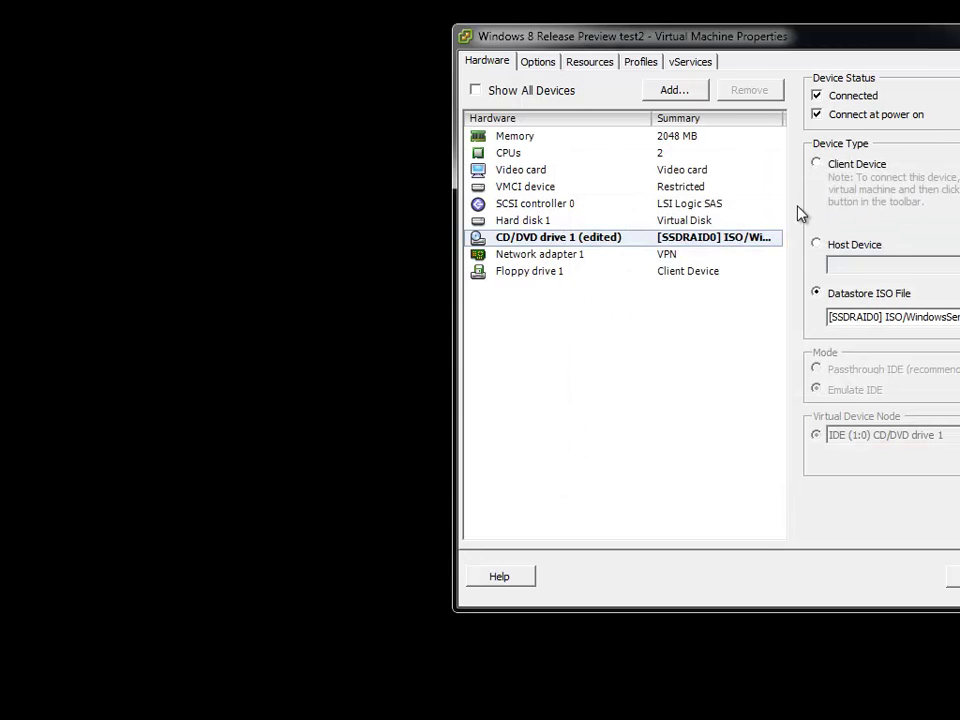
- Swap the drive's image to WindowsServer2012Essentials-Beta-English-Restore.iso and apply the change
{"action": "left_click", "coordinate": [905, 312]}
{"action": "key", "text": "End"}
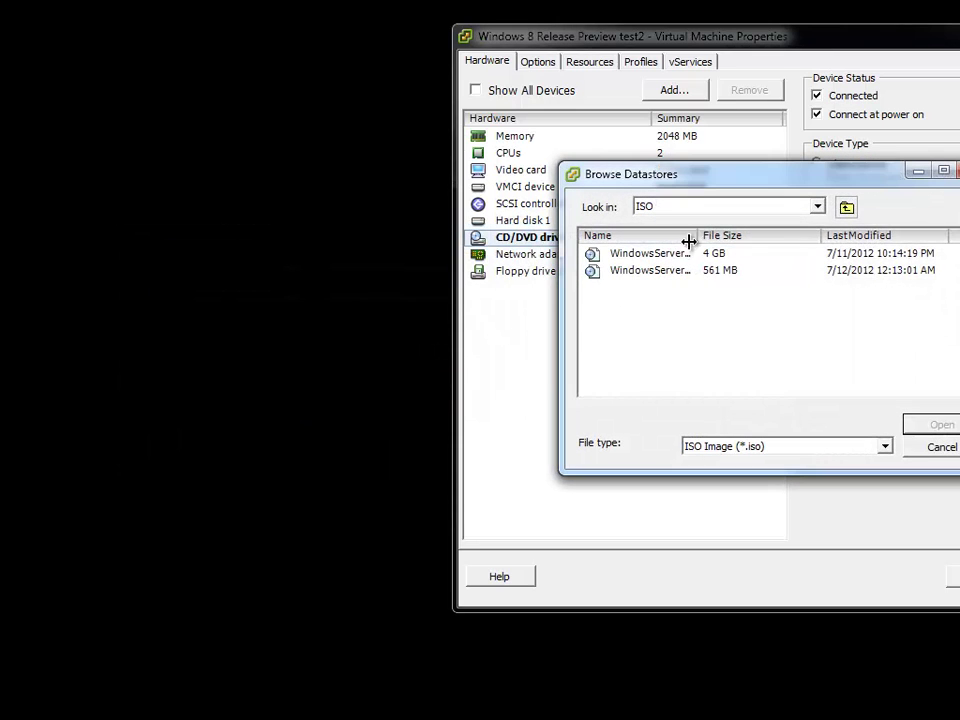
{"action": "double_click", "coordinate": [703, 237]}
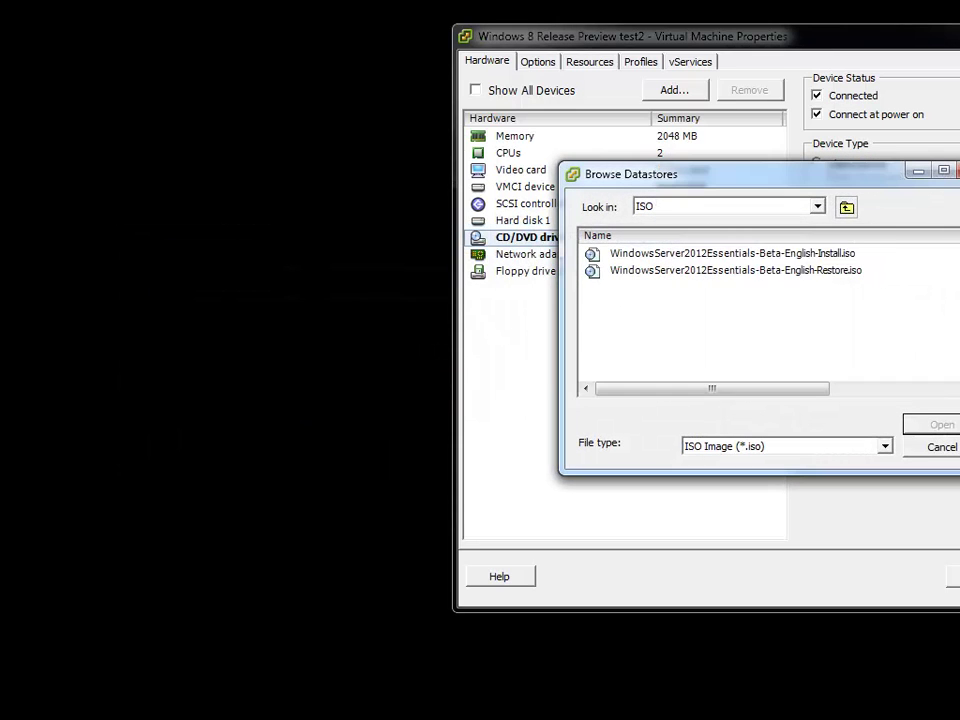
{"action": "double_click", "coordinate": [808, 272]}
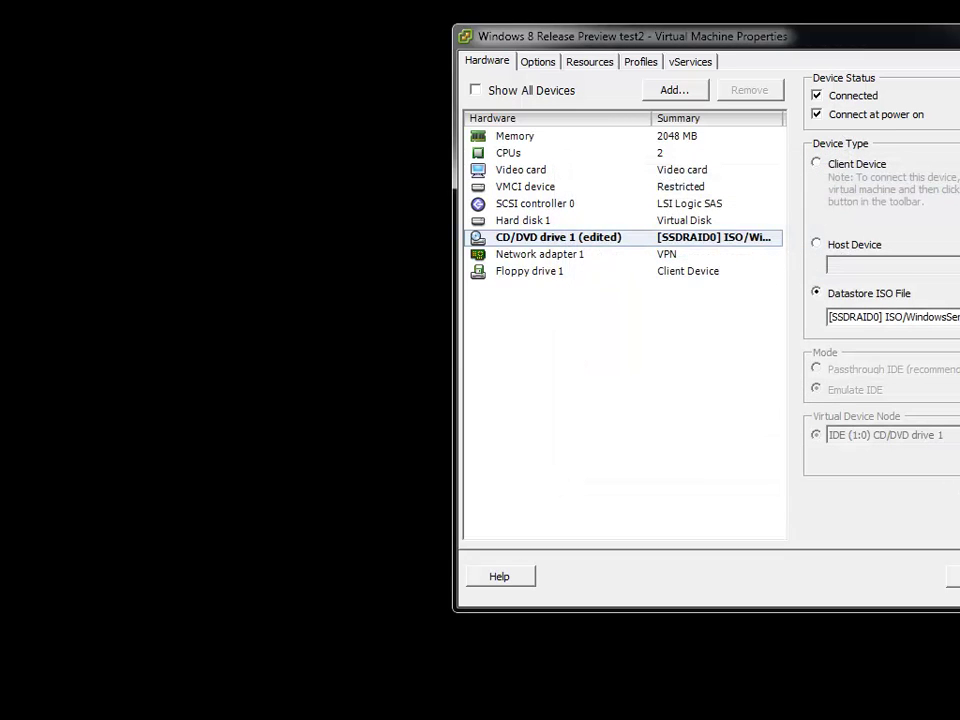
{"action": "key", "text": "Return"}
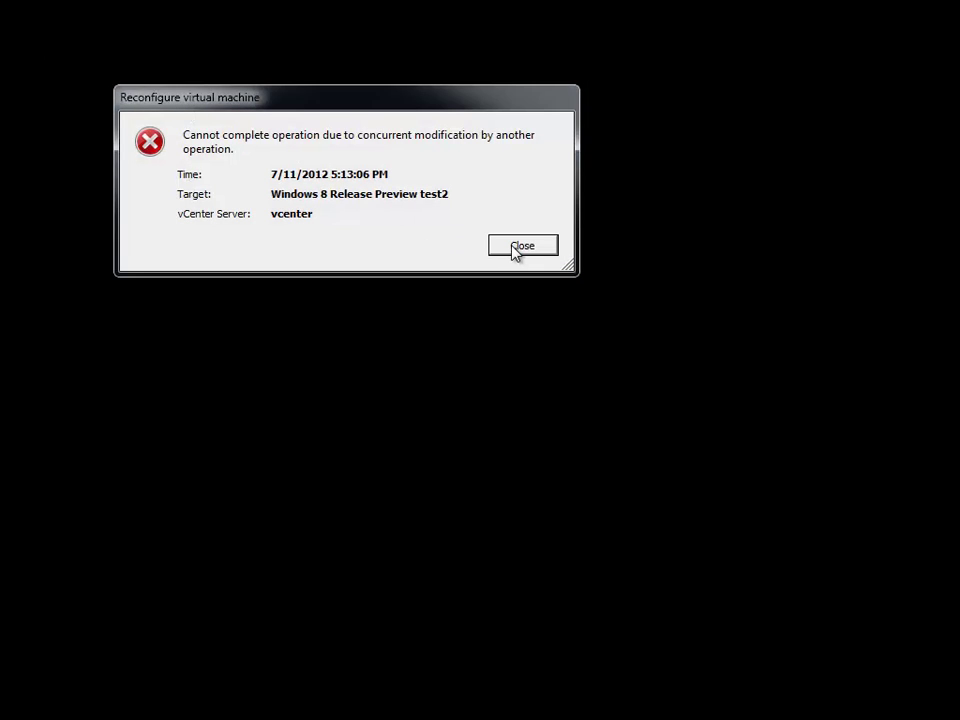
- After dismissing the error, remount the Restore ISO from SSDRAID0/ISO on CD/DVD drive 1, connecting at power on
{"action": "left_click", "coordinate": [515, 249]}
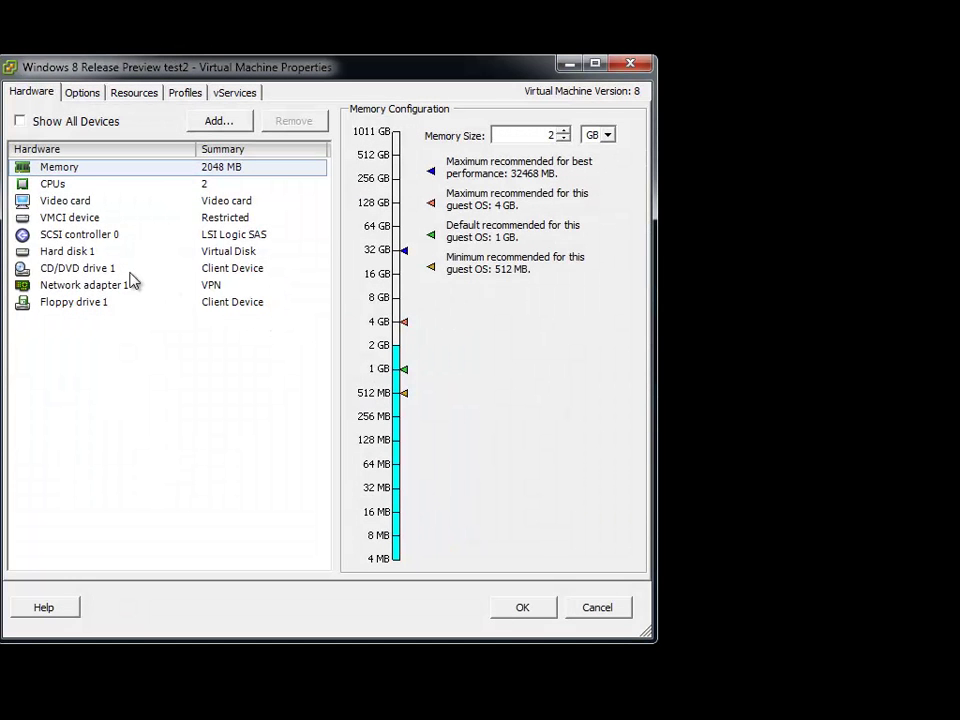
{"action": "left_click", "coordinate": [92, 270]}
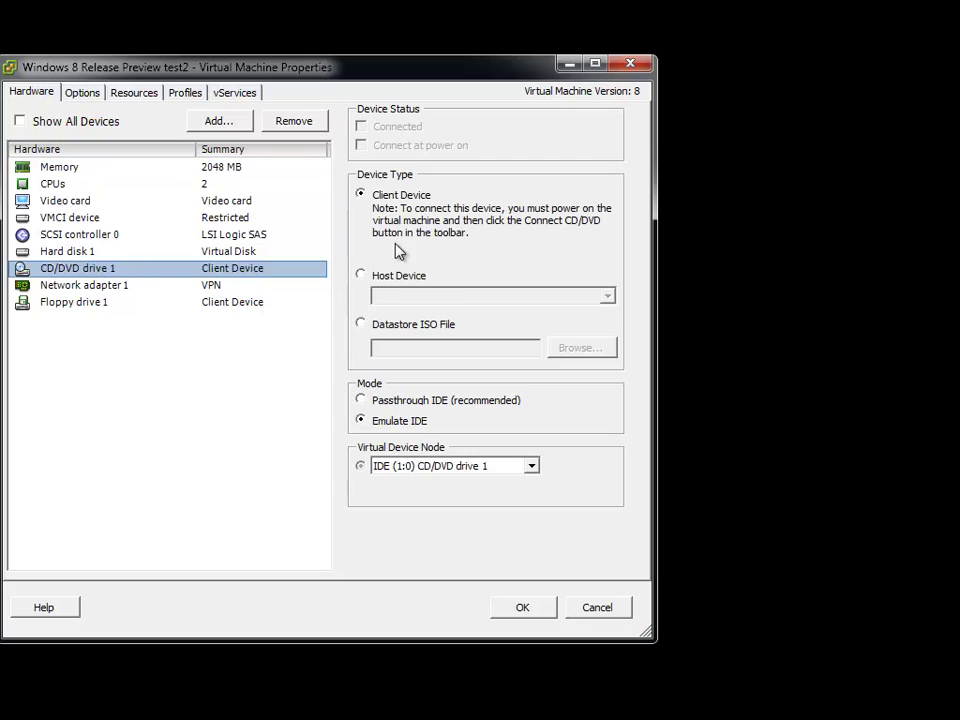
{"action": "left_click", "coordinate": [402, 326]}
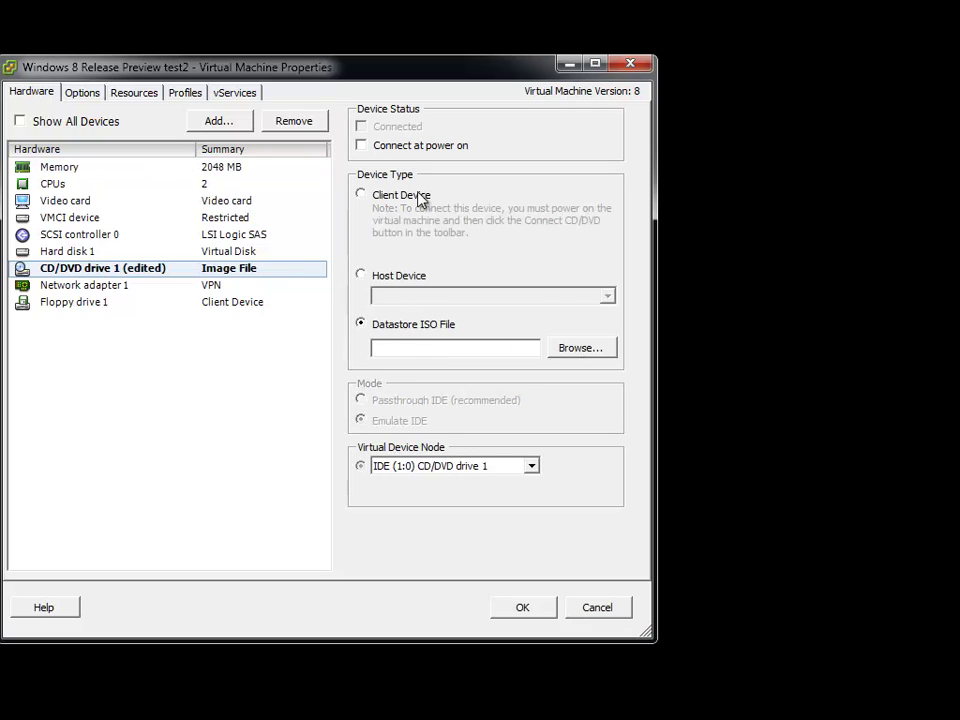
{"action": "left_click", "coordinate": [392, 147]}
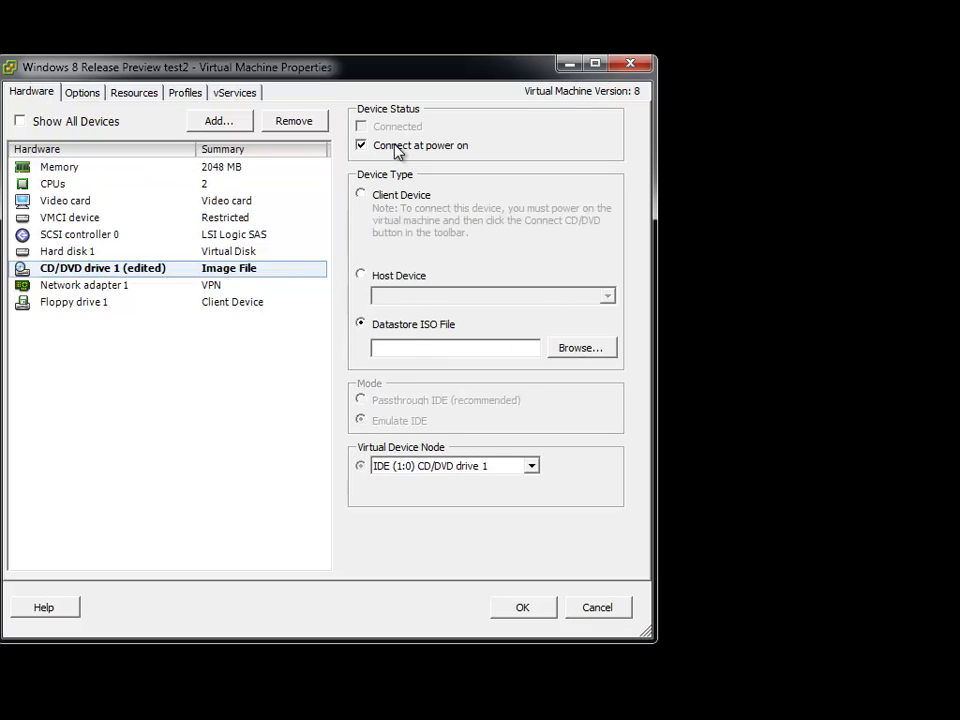
{"action": "left_click", "coordinate": [576, 350]}
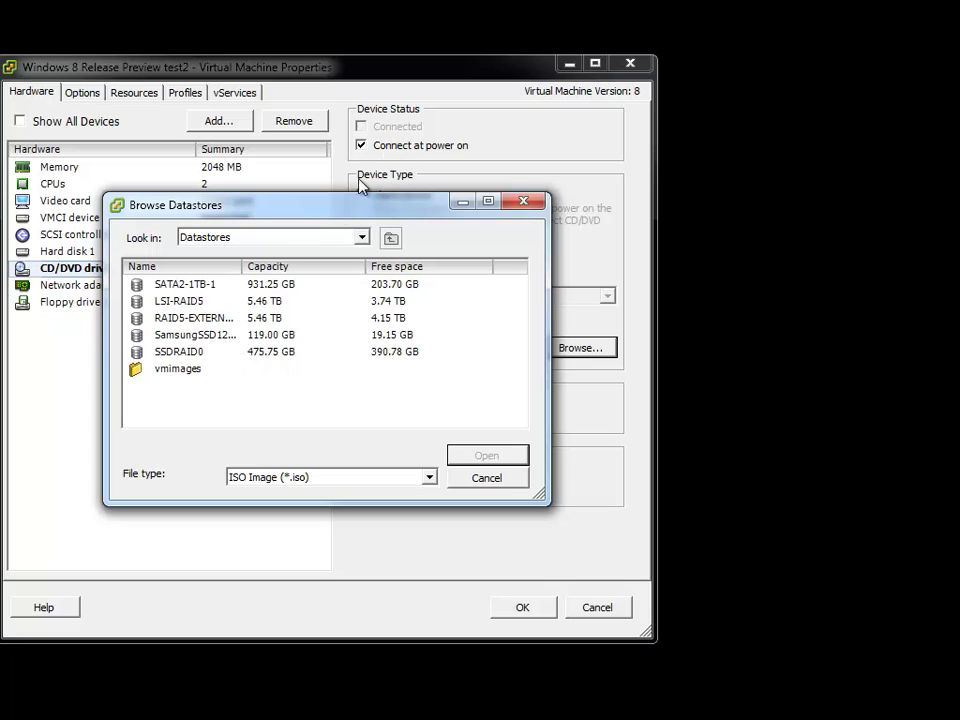
{"action": "double_click", "coordinate": [168, 351]}
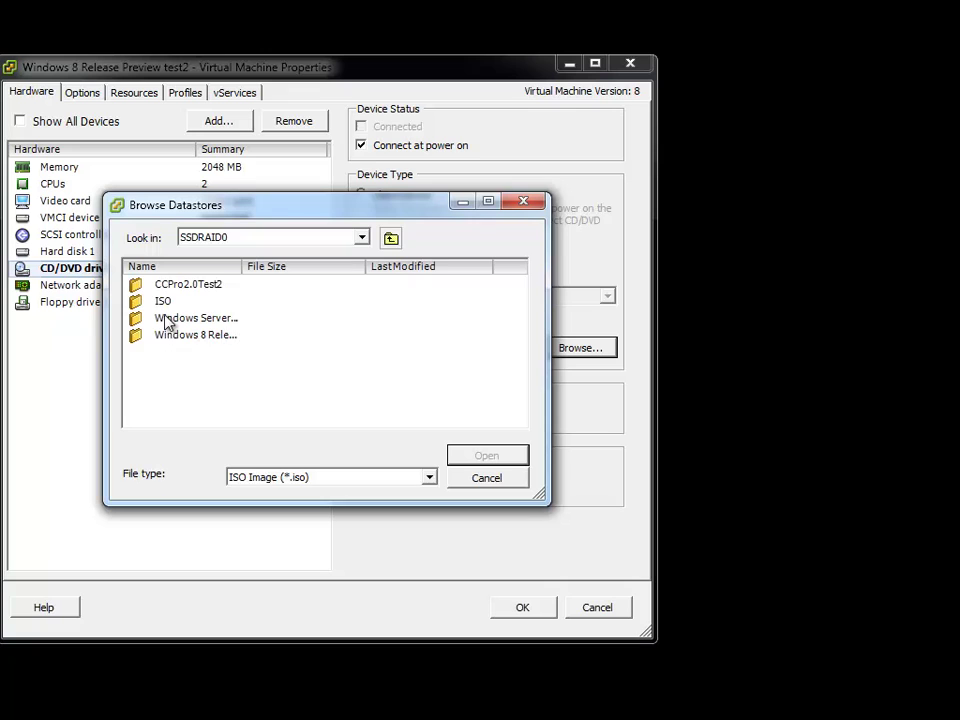
{"action": "double_click", "coordinate": [162, 300]}
{"action": "left_click_drag", "start_coordinate": [240, 266], "coordinate": [508, 289]}
{"action": "double_click", "coordinate": [360, 301]}
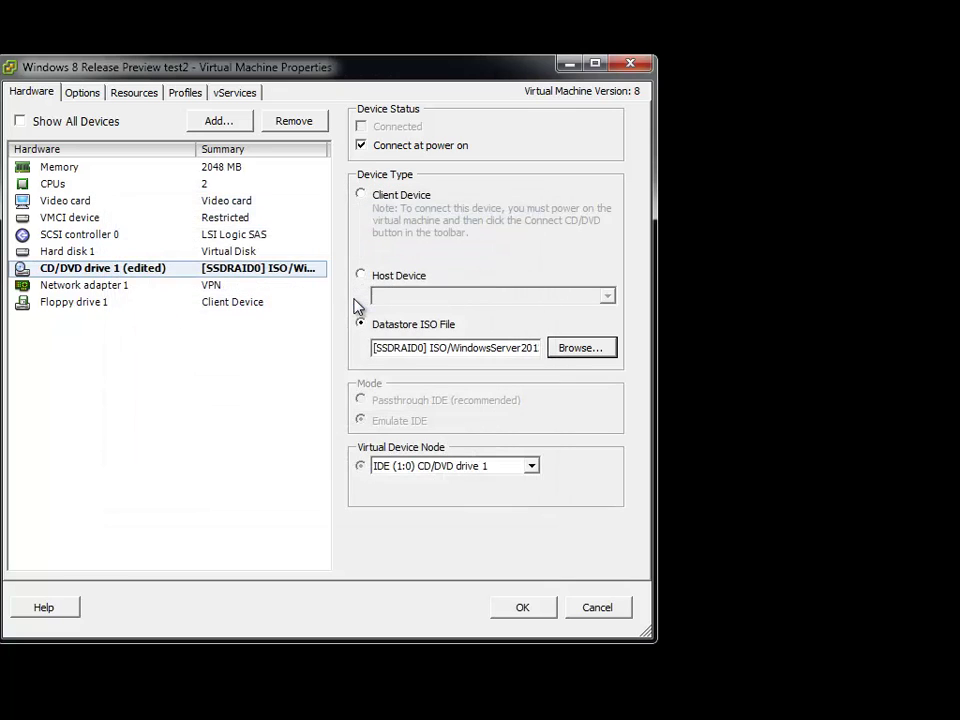
{"action": "left_click", "coordinate": [512, 610]}
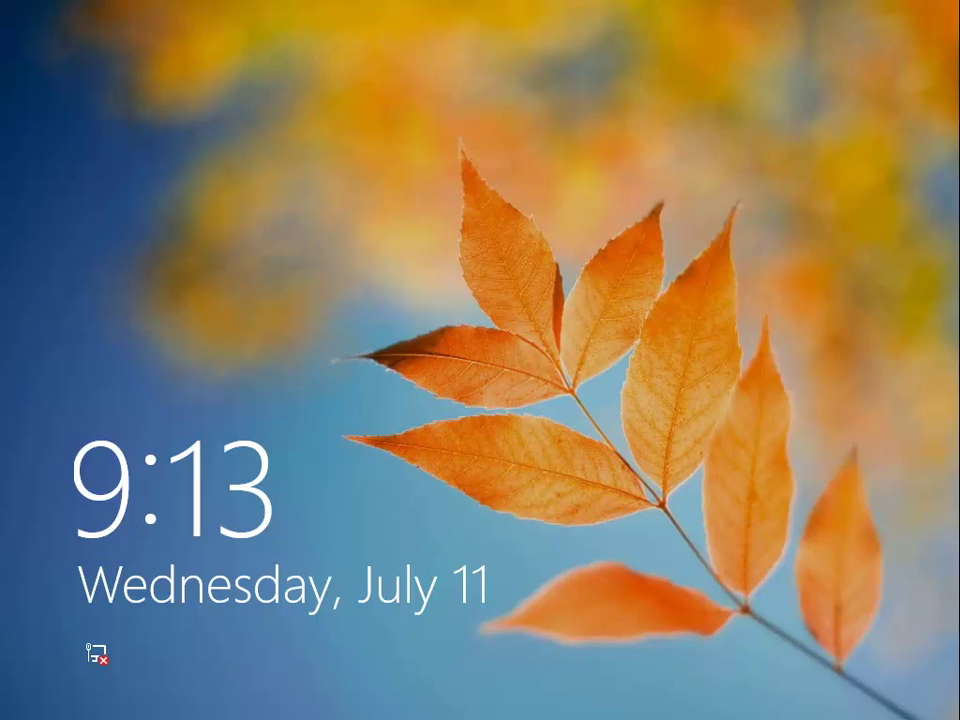
- Shut down Windows 8 using the power button on its sign-in screen
{"action": "left_click", "coordinate": [443, 484]}
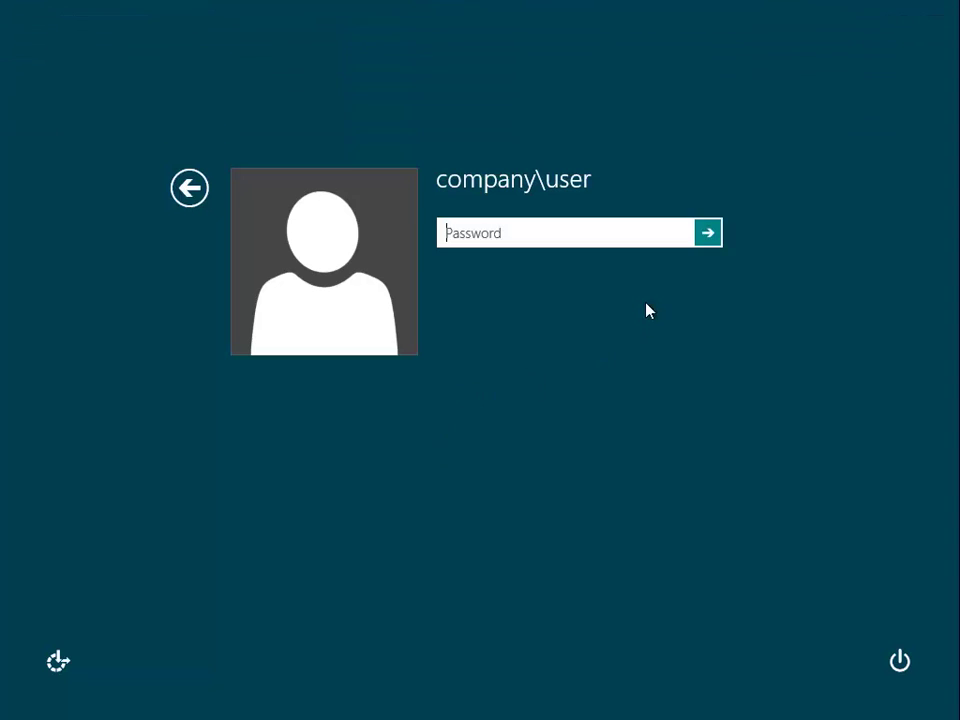
{"action": "left_click", "coordinate": [902, 662]}
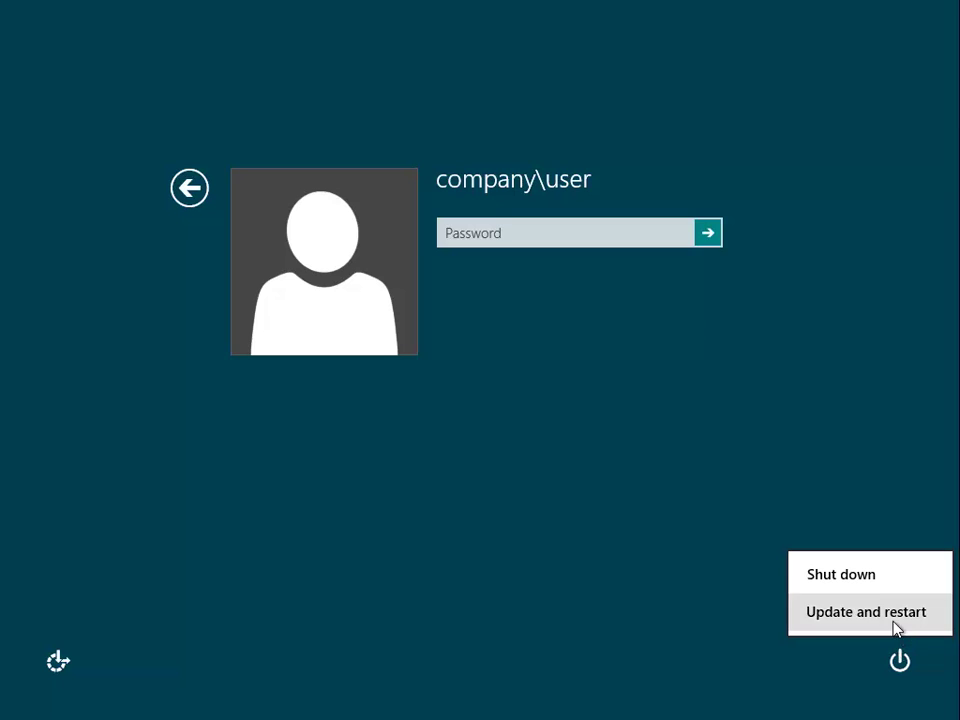
{"action": "left_click", "coordinate": [876, 583]}
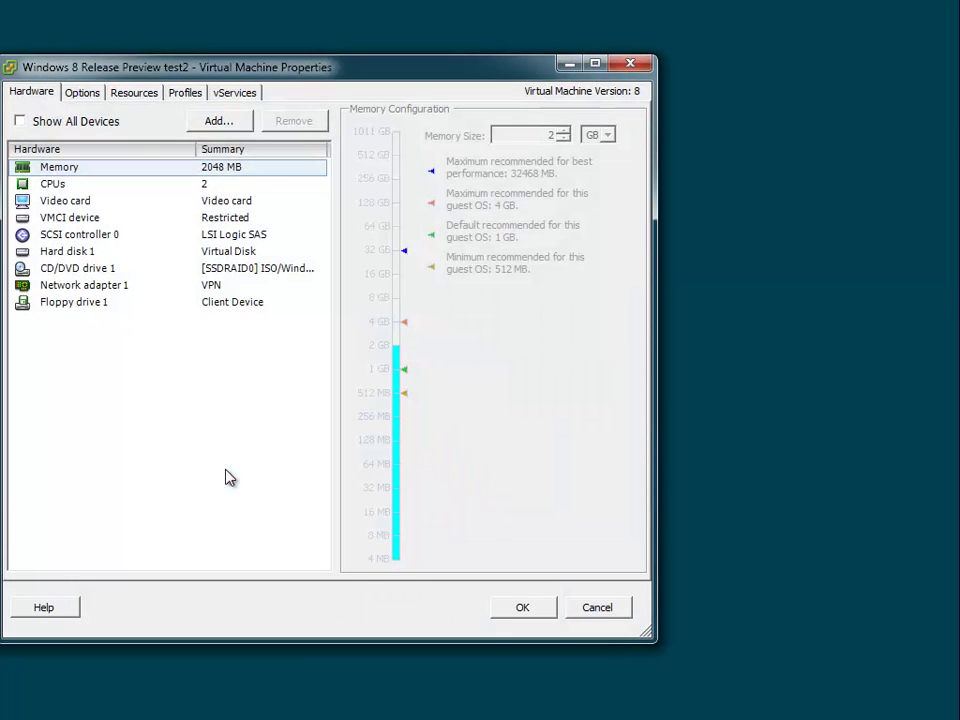
- Enable Force BIOS Setup in test2's Boot Options and save the VM properties
{"action": "left_click", "coordinate": [72, 268]}
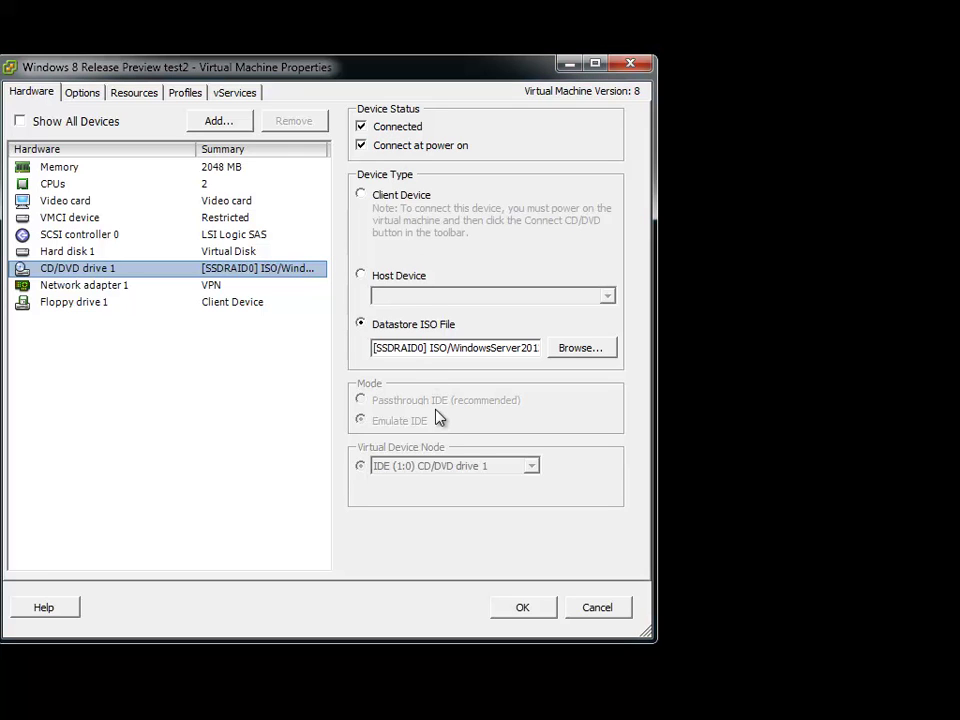
{"action": "left_click", "coordinate": [80, 94]}
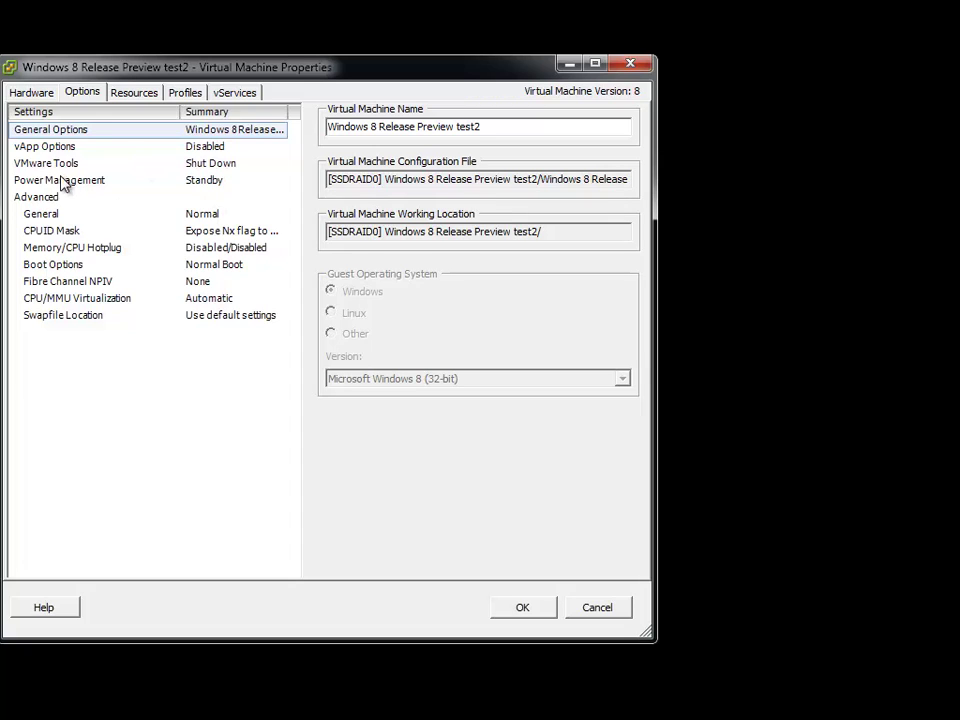
{"action": "left_click", "coordinate": [153, 140]}
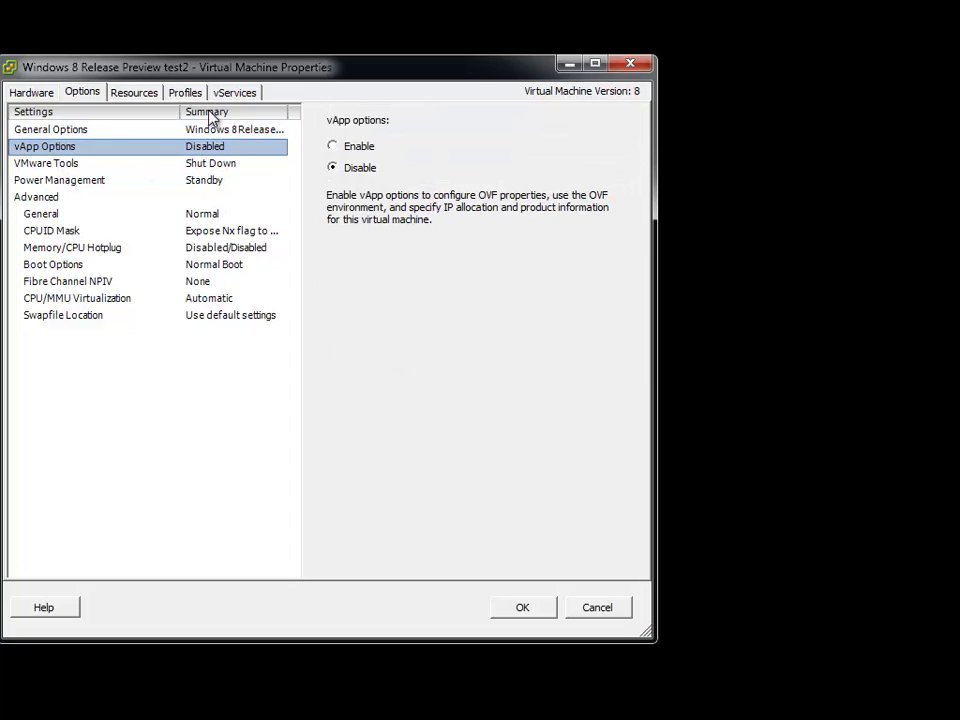
{"action": "key", "text": "Down"}
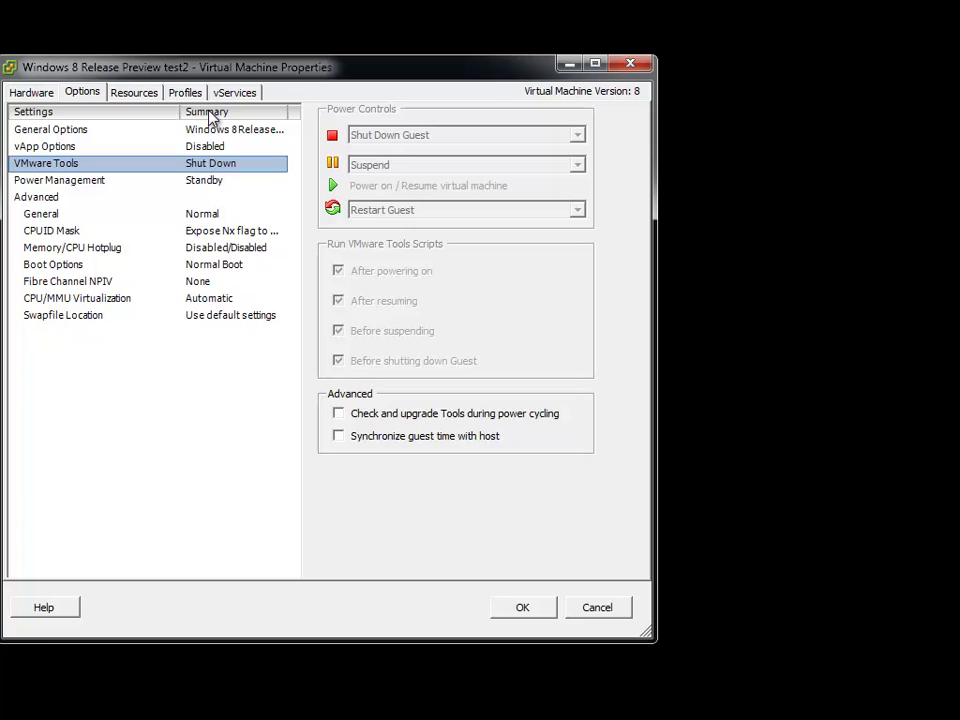
{"action": "key", "text": "Down"}
{"action": "key", "text": "Down"}
{"action": "key", "text": "Down"}
{"action": "key", "text": "Down"}
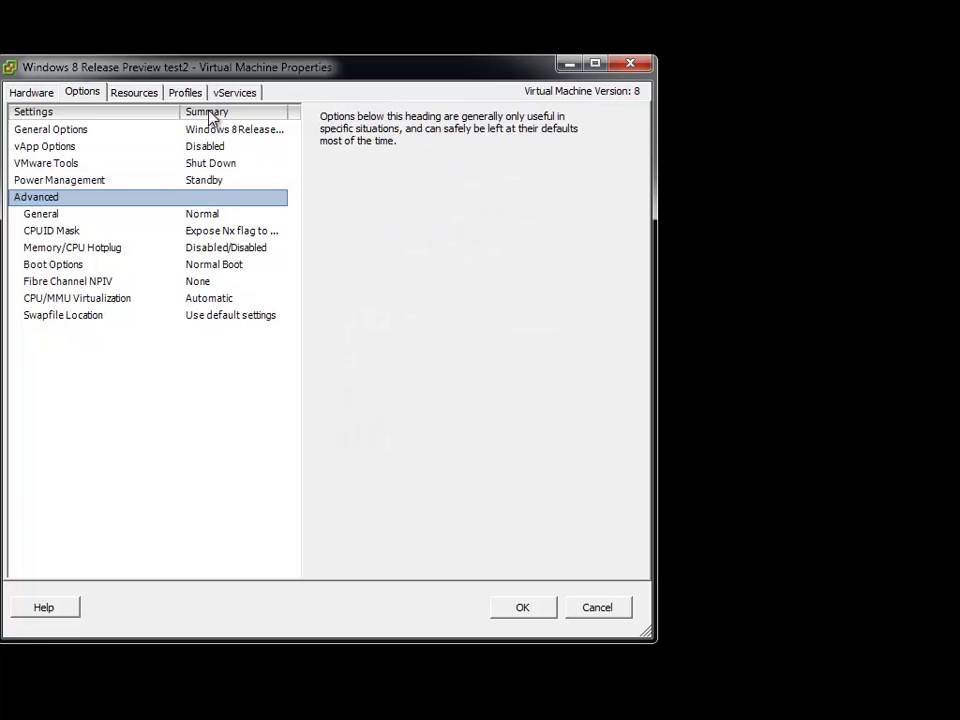
{"action": "key", "text": "Down"}
{"action": "key", "text": "Down"}
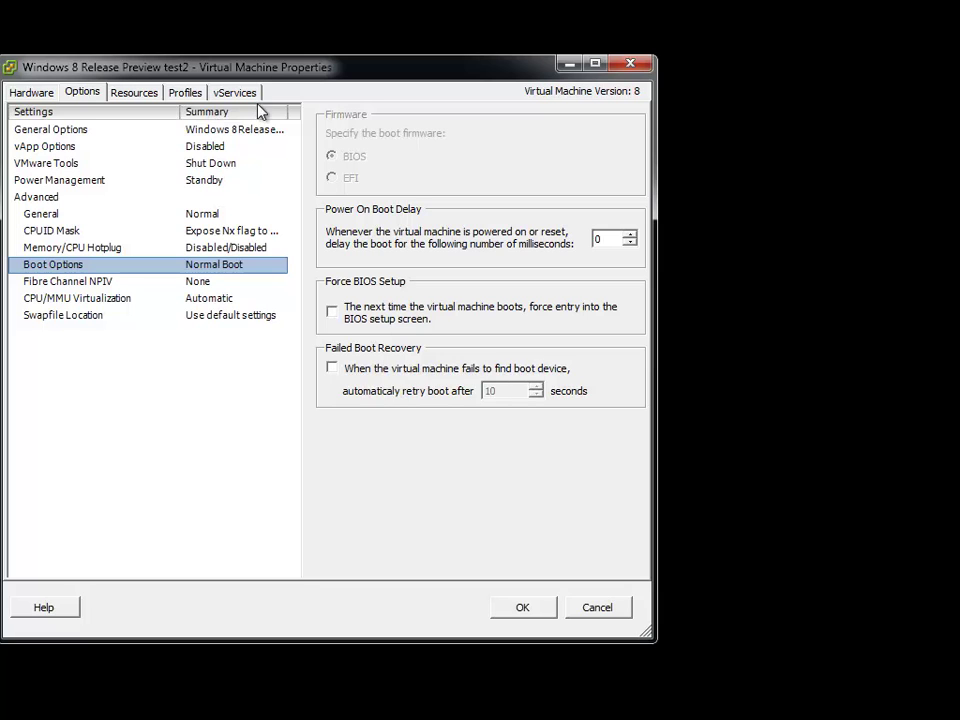
{"action": "left_click", "coordinate": [332, 311]}
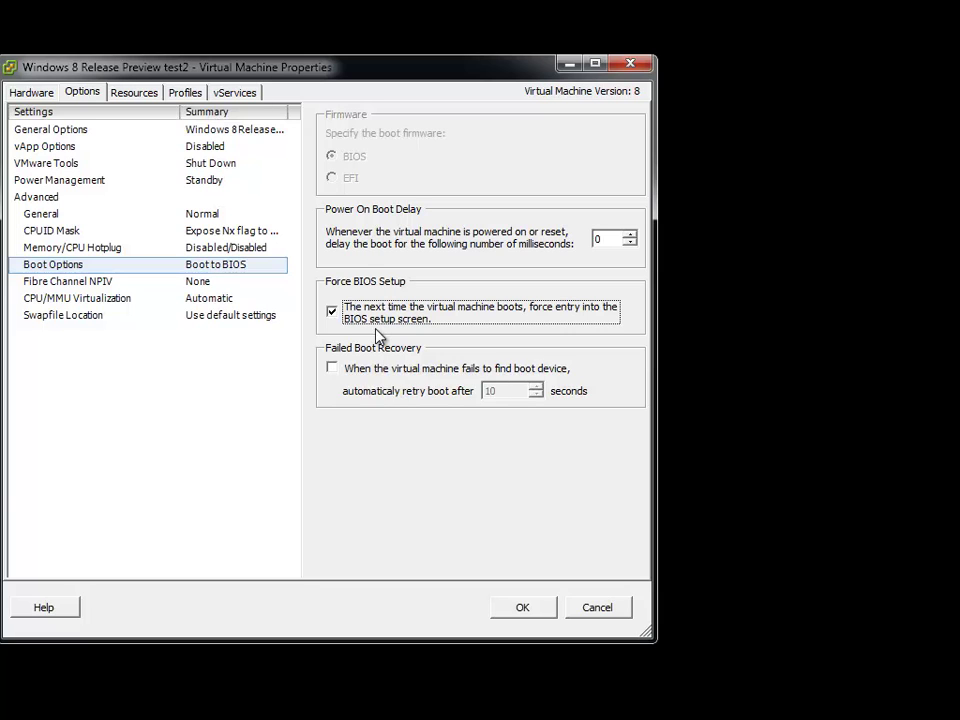
{"action": "left_click", "coordinate": [533, 610]}
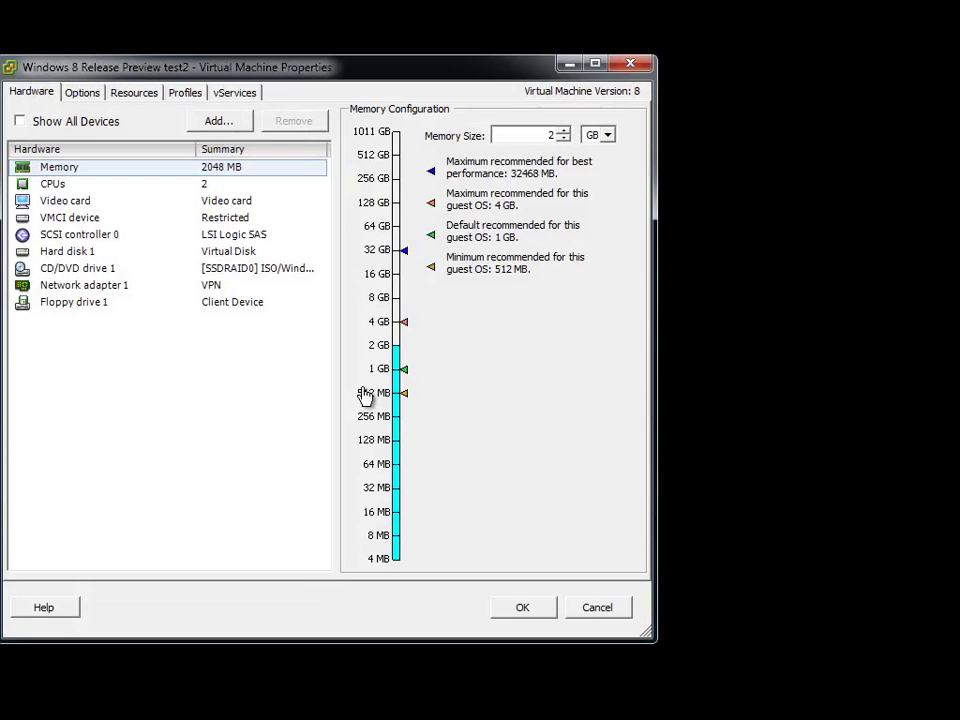
- After the reconfigure error, re-enable Force BIOS Setup in Boot Options and save again
{"action": "left_click", "coordinate": [79, 93]}
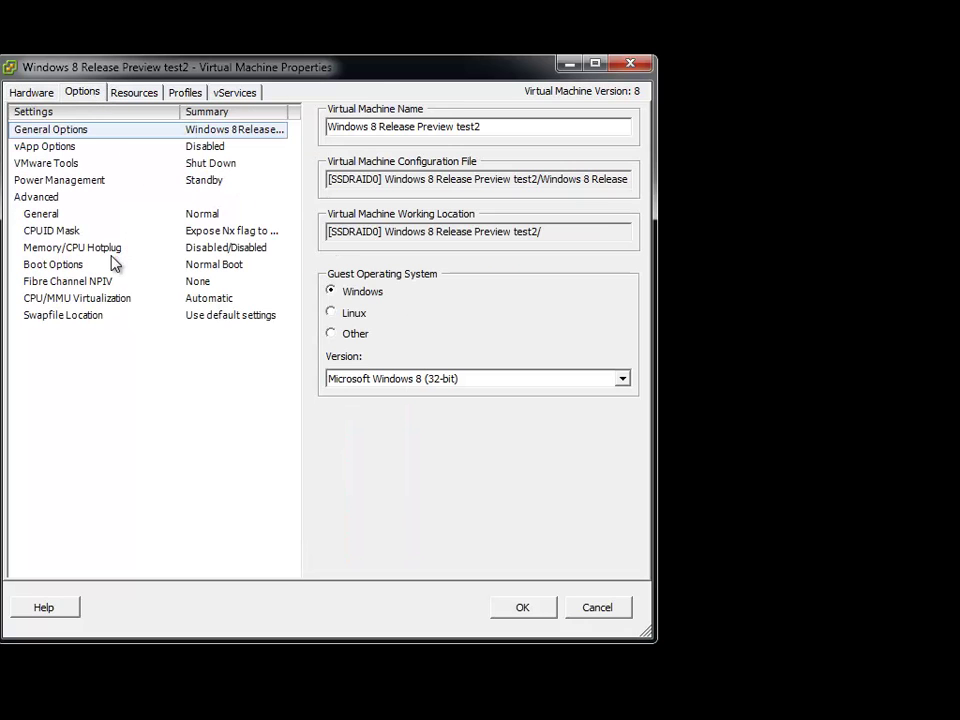
{"action": "left_click", "coordinate": [60, 266]}
{"action": "left_click", "coordinate": [332, 311]}
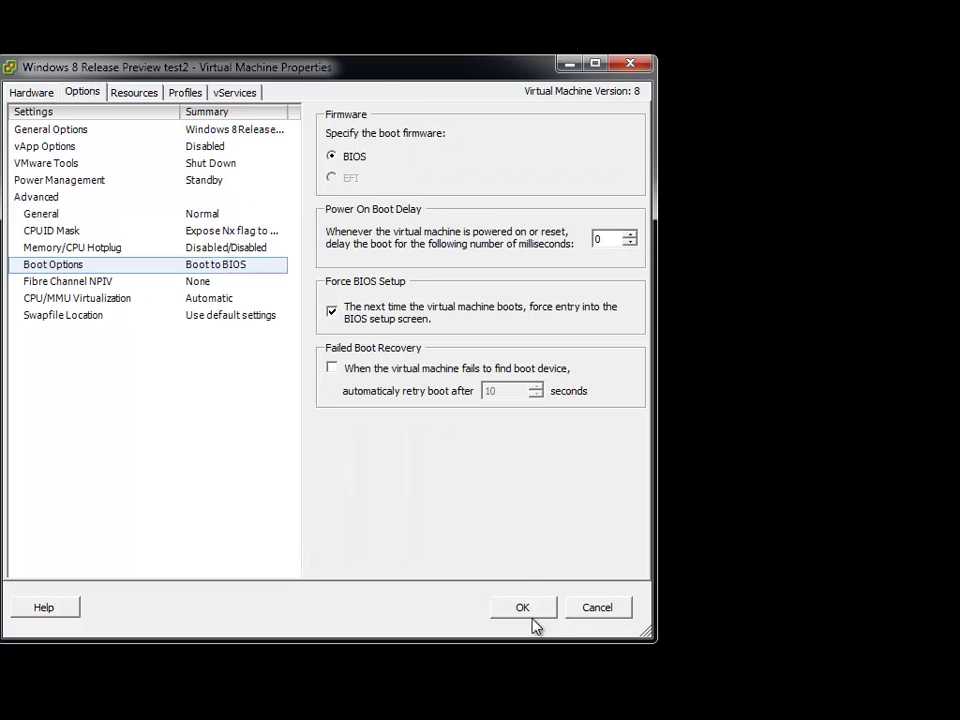
{"action": "left_click", "coordinate": [531, 617]}
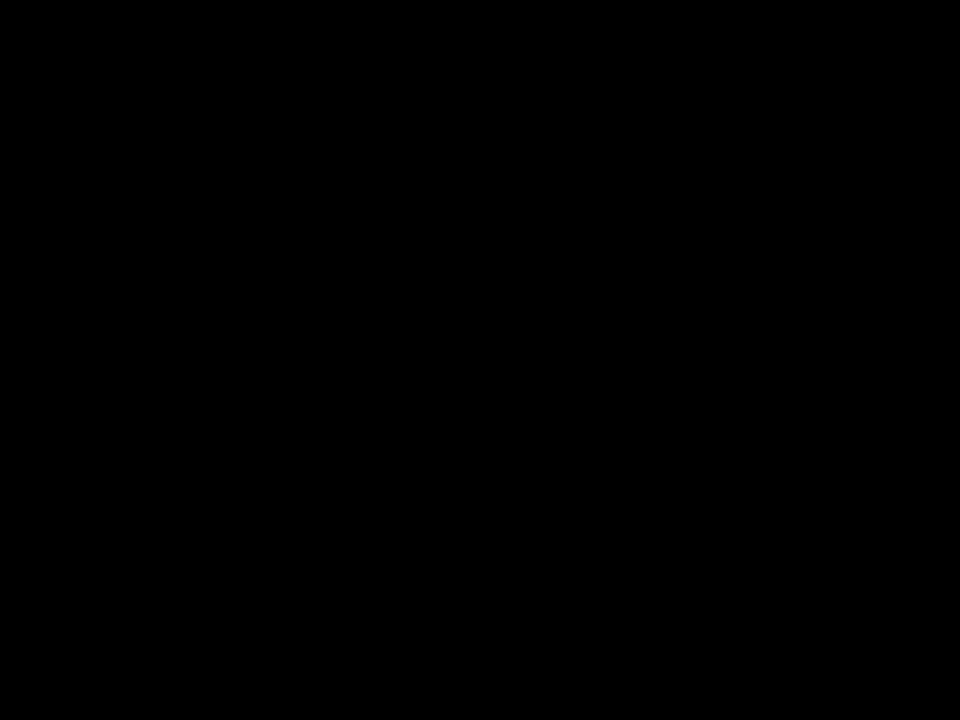
- Reposition and enlarge the test2 console window and give it keyboard control
{"action": "left_click_drag", "start_coordinate": [66, 90], "coordinate": [315, 30]}
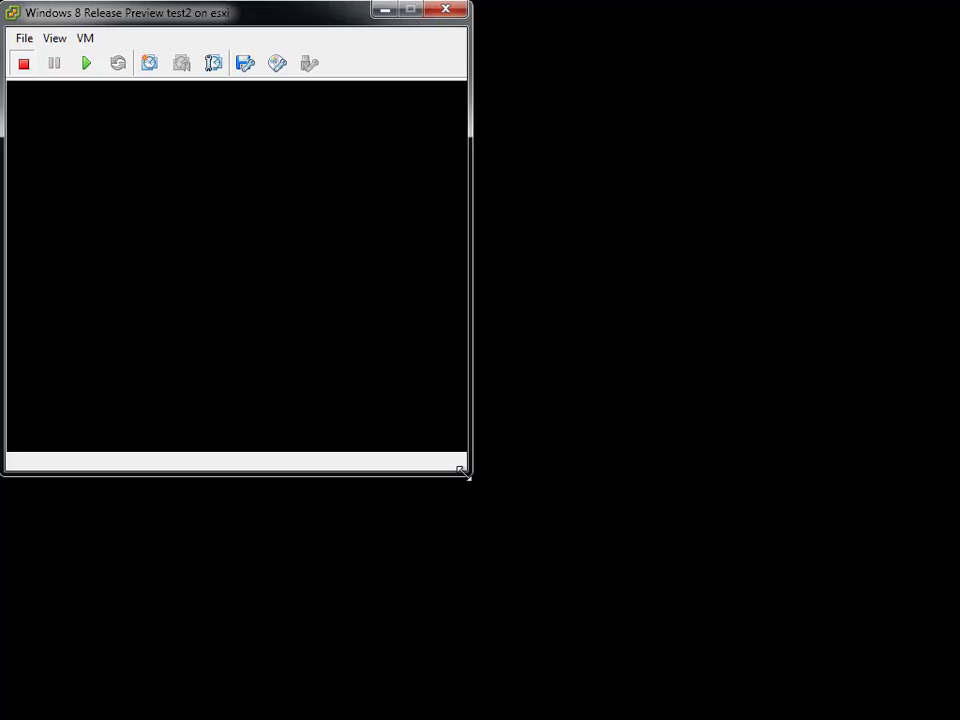
{"action": "left_click_drag", "start_coordinate": [467, 475], "coordinate": [942, 710]}
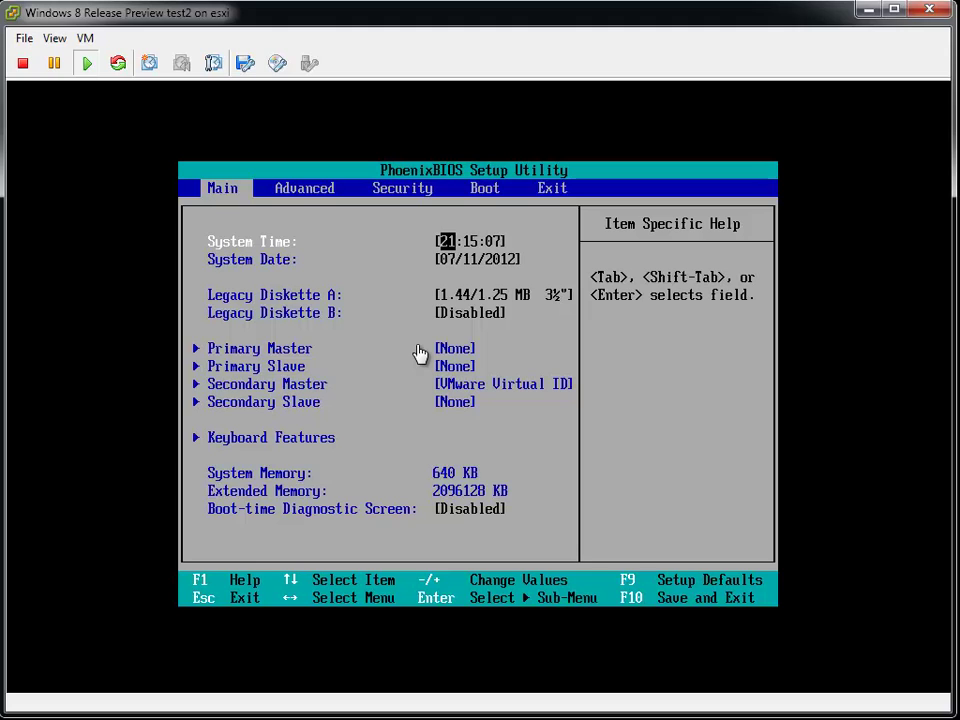
{"action": "left_click", "coordinate": [420, 354]}
- Move CD-ROM Drive to the top of the BIOS boot order, save with F10, and boot from CD
{"action": "key", "text": "Right"}
{"action": "key", "text": "Right"}
{"action": "key", "text": "Right"}
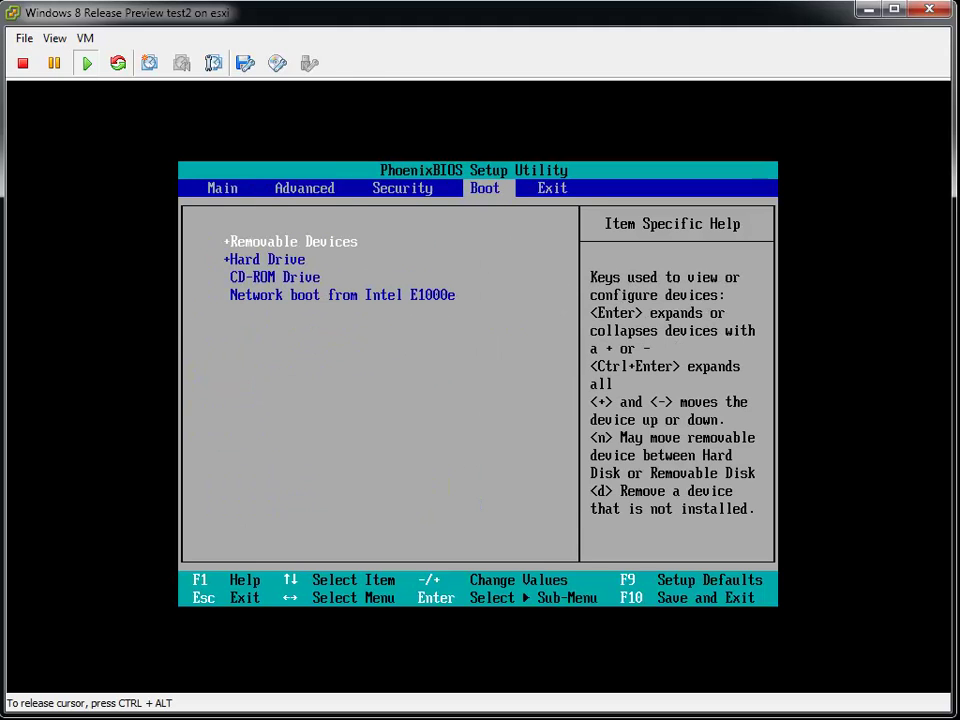
{"action": "key", "text": "Down"}
{"action": "key", "text": "Down"}
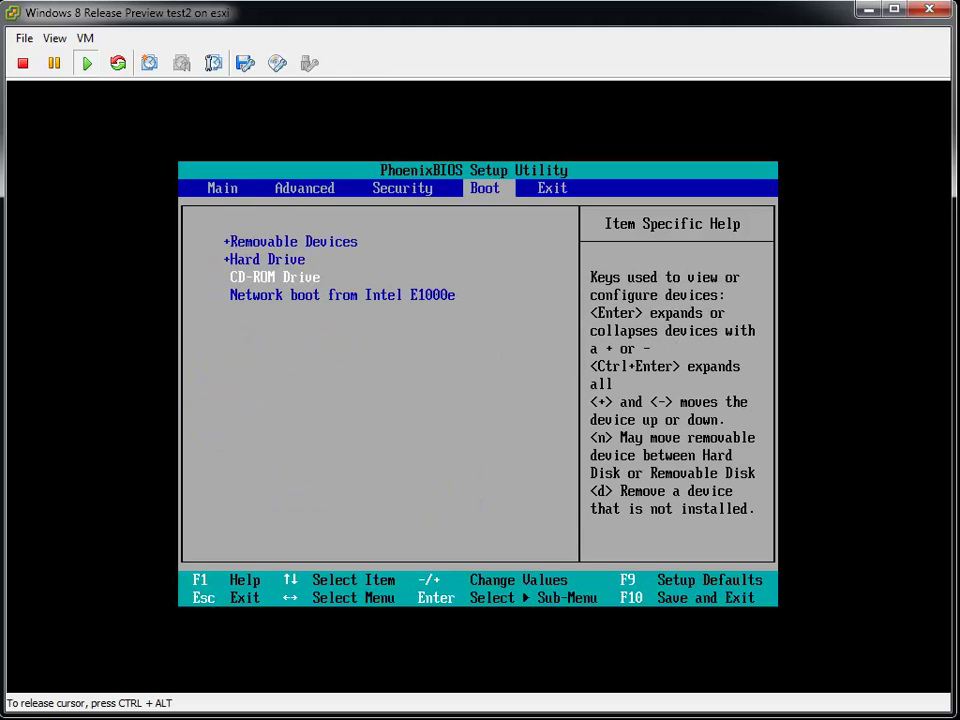
{"action": "key", "text": "plus"}
{"action": "key", "text": "plus"}
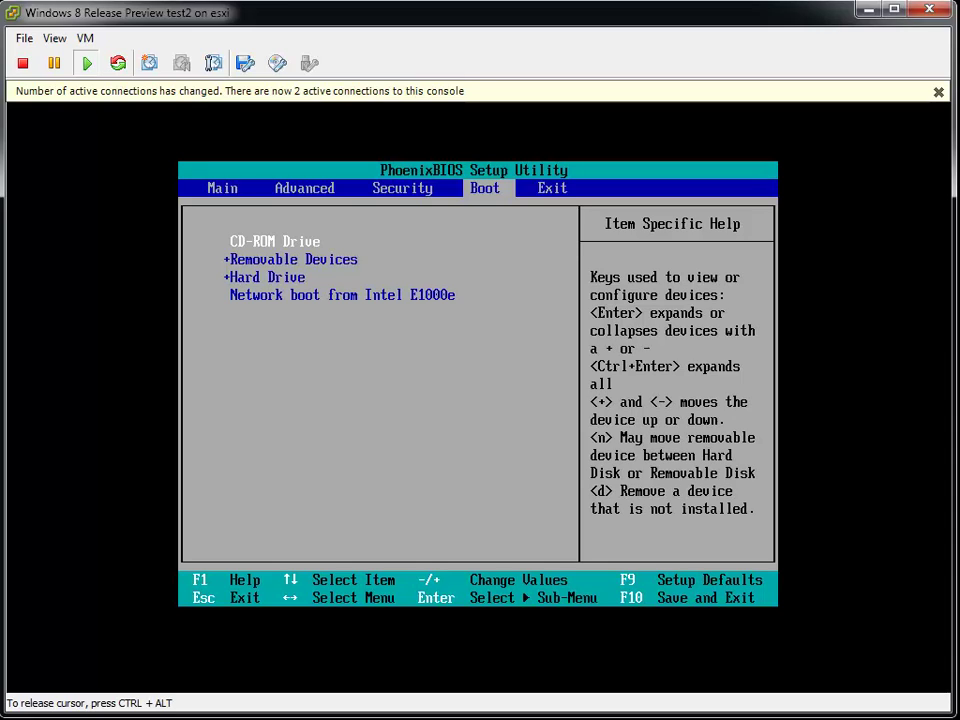
{"action": "key", "text": "F10"}
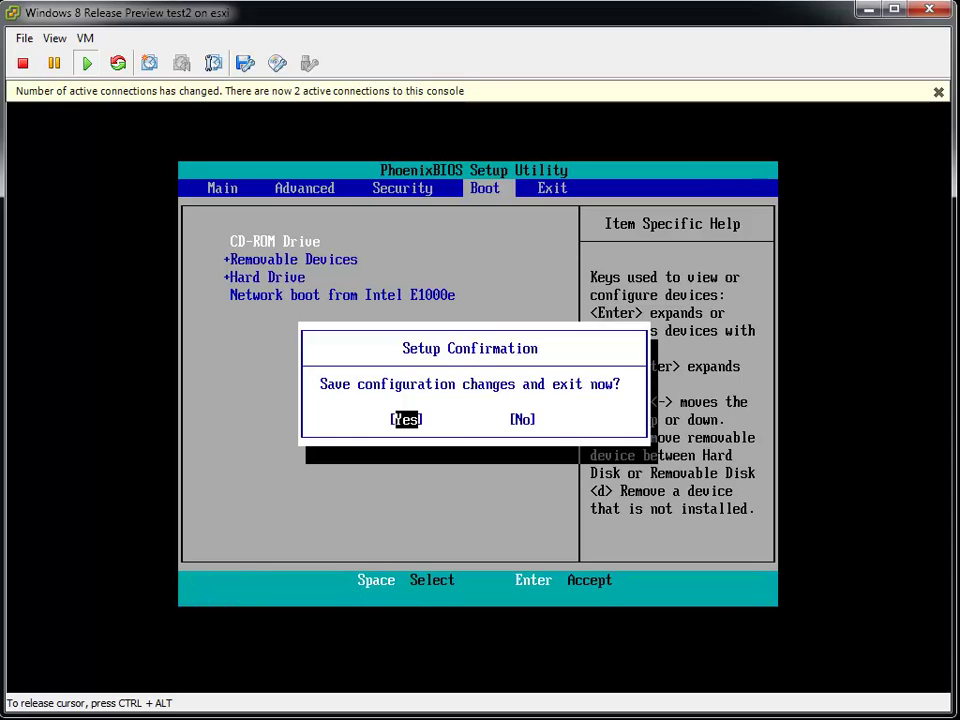
{"action": "key", "text": "Return"}
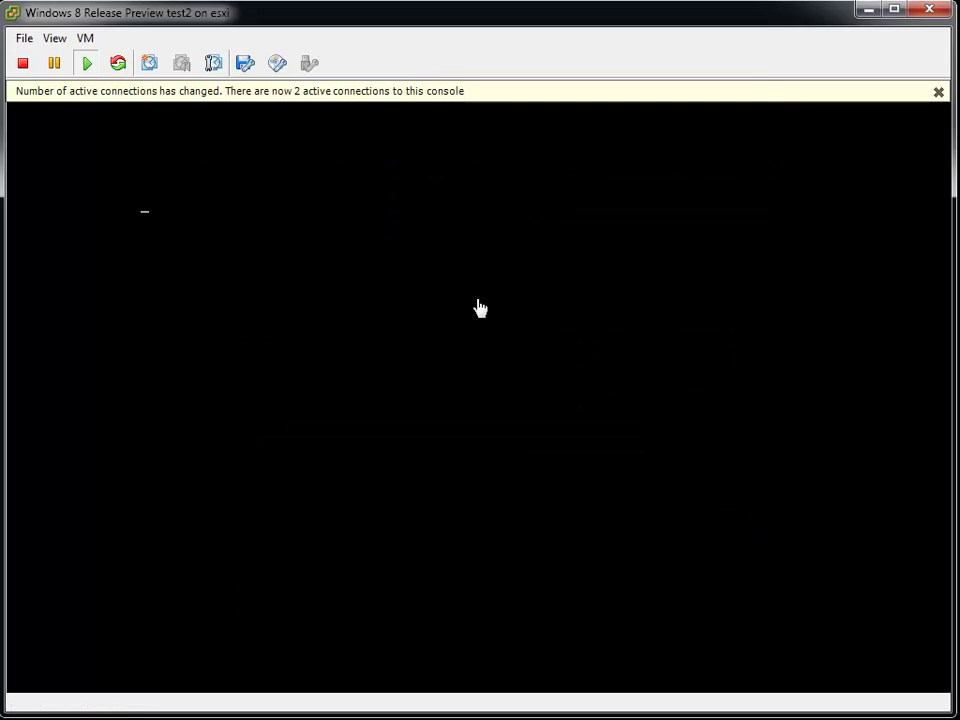
{"action": "left_click", "coordinate": [806, 139]}
{"action": "key", "text": "Return"}
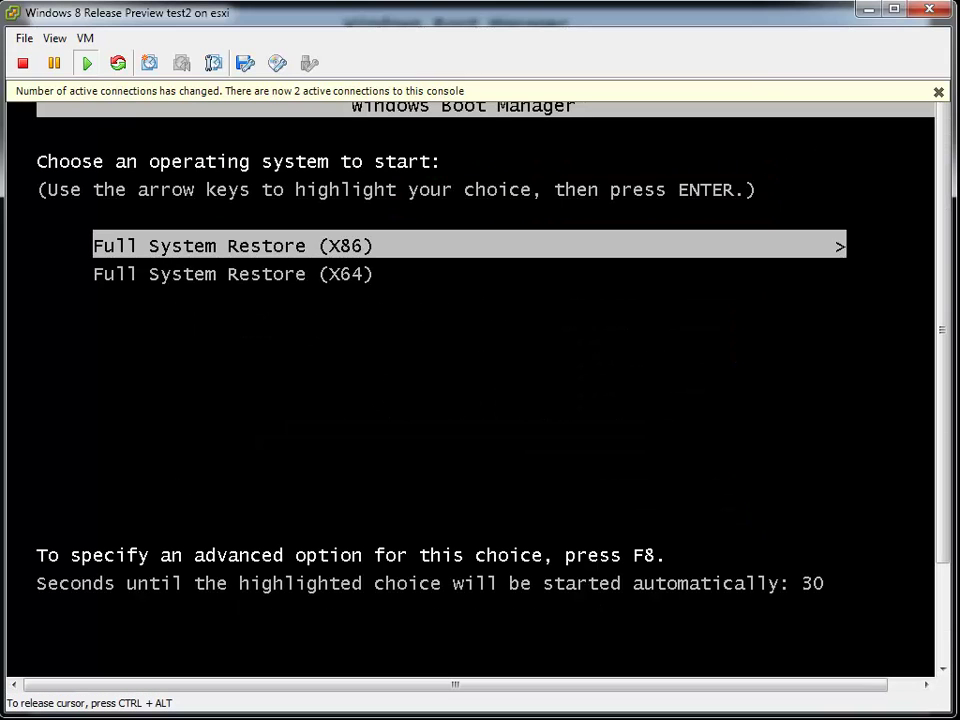
- Dismiss the connections bar and start Full System Restore (X86) from Windows Boot Manager
{"action": "left_click", "coordinate": [939, 91]}
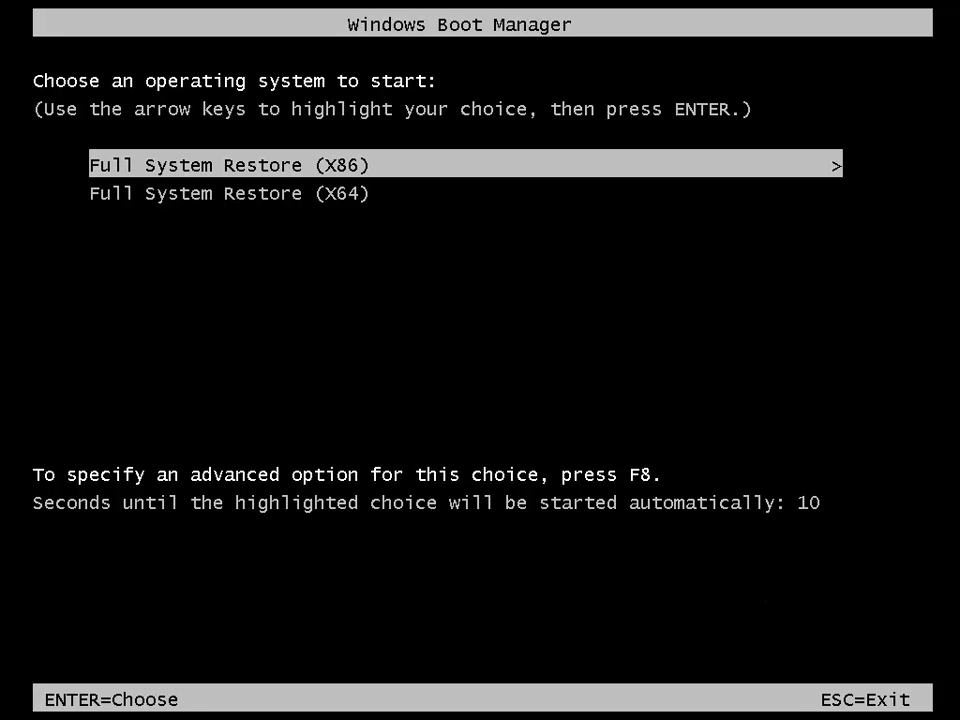
{"action": "key", "text": "Return"}
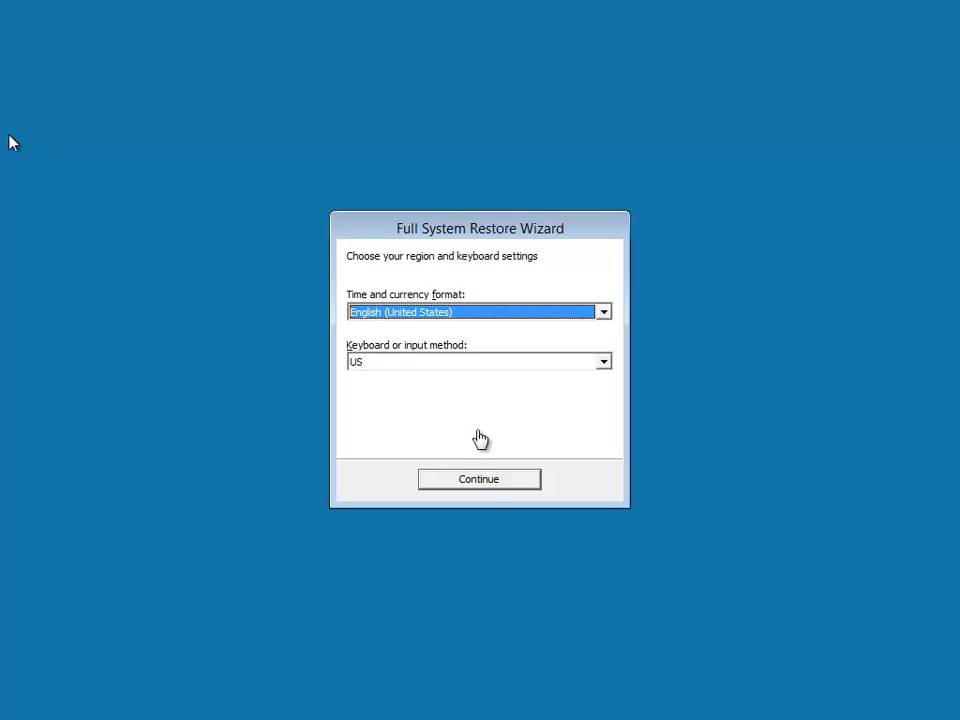
- Accept the English (United States) region and keyboard settings and advance to server search
{"action": "left_click", "coordinate": [509, 484]}
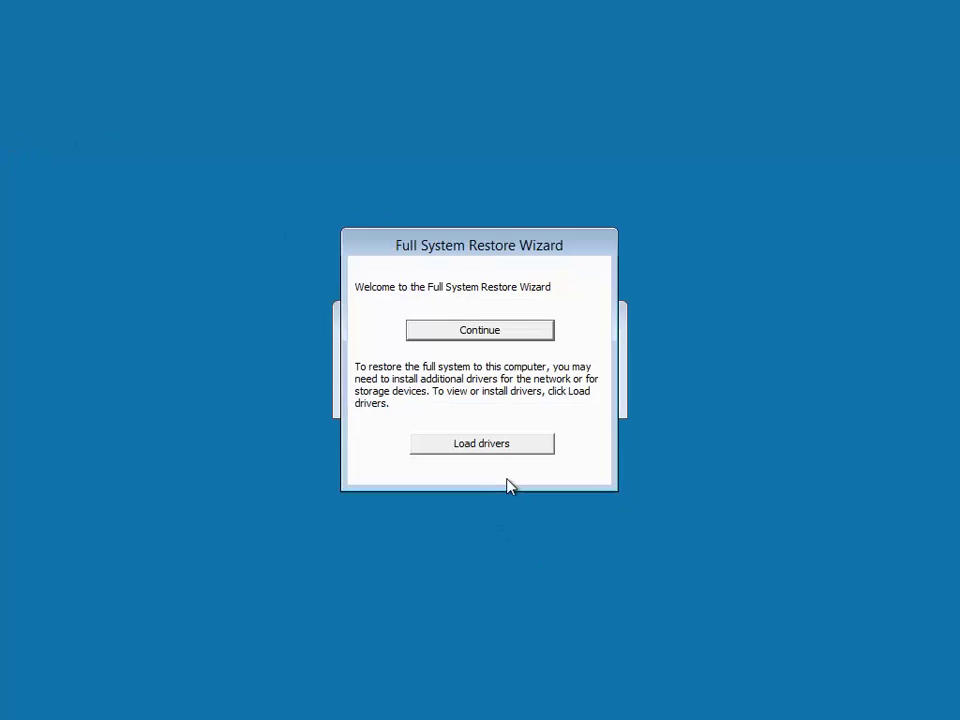
{"action": "left_click", "coordinate": [516, 335]}
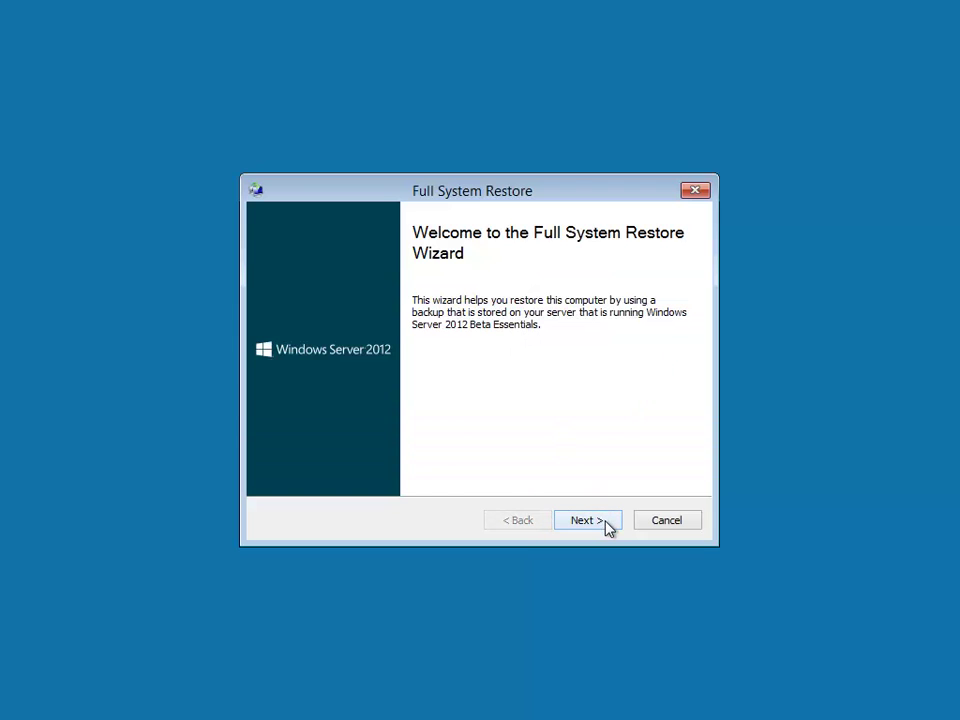
{"action": "left_click", "coordinate": [607, 528]}
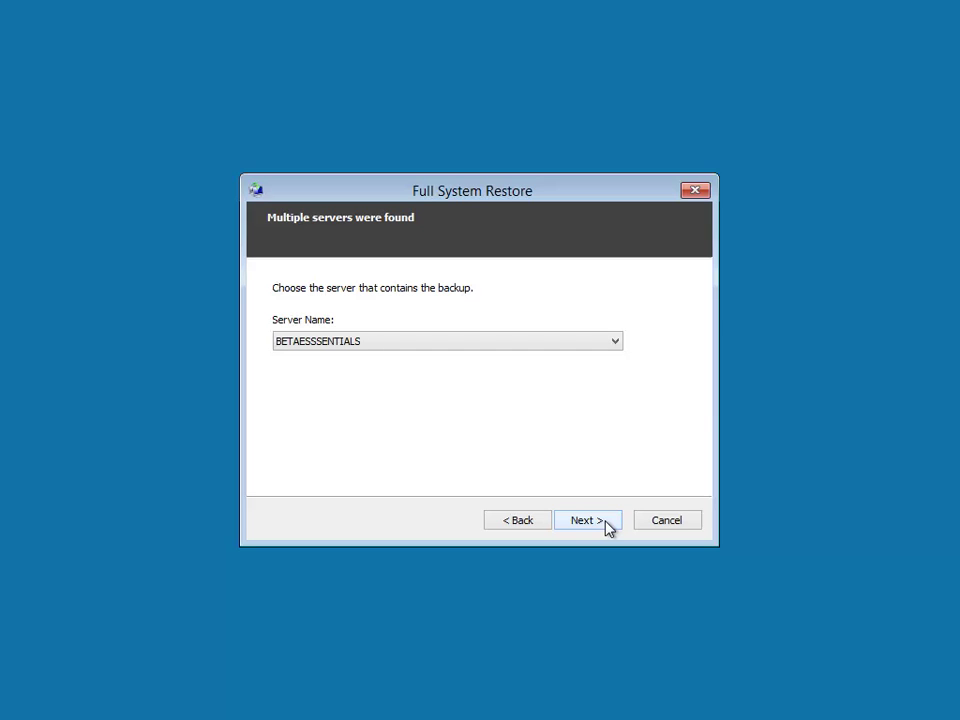
- Choose VZILLA from the Server Name list and proceed to the logon page
{"action": "left_click", "coordinate": [616, 344]}
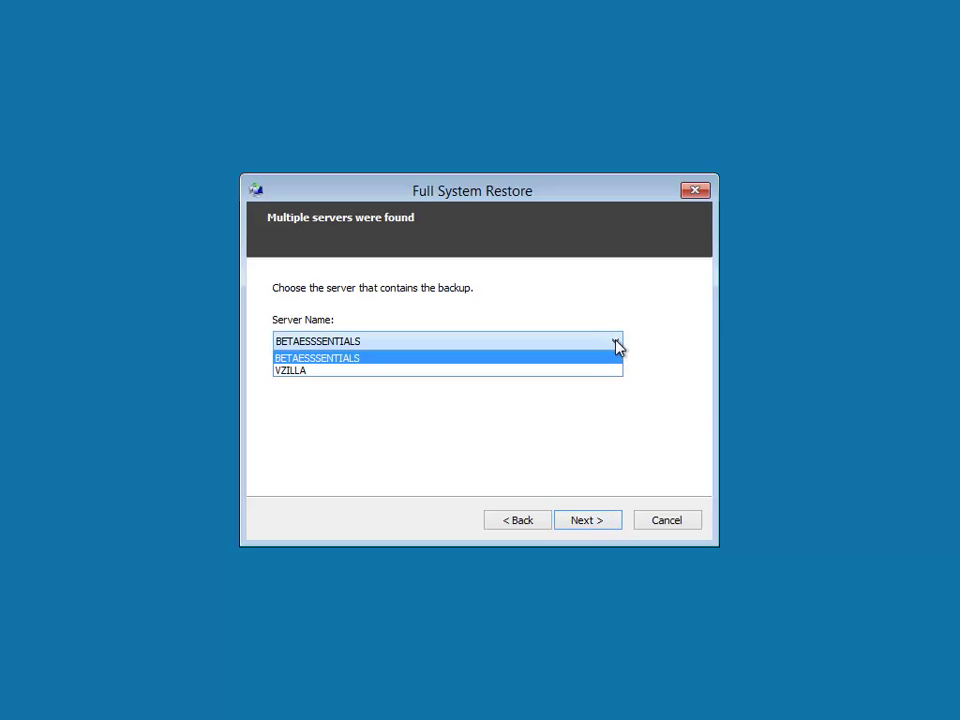
{"action": "left_click", "coordinate": [616, 344]}
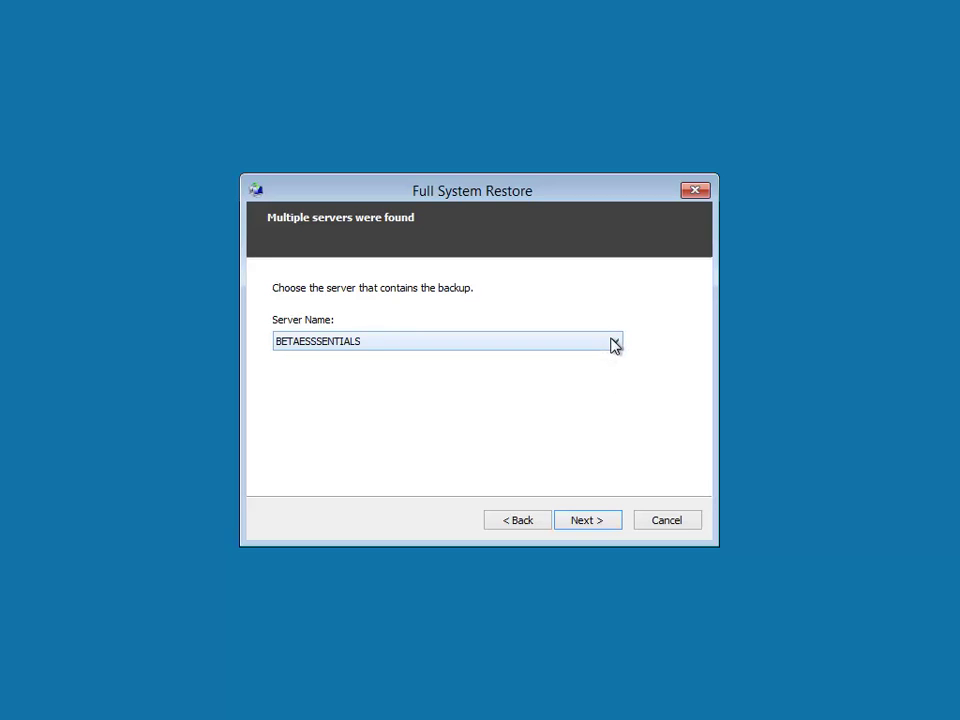
{"action": "left_click", "coordinate": [615, 344]}
{"action": "left_click", "coordinate": [616, 345]}
{"action": "left_click", "coordinate": [617, 345]}
{"action": "left_click", "coordinate": [571, 371]}
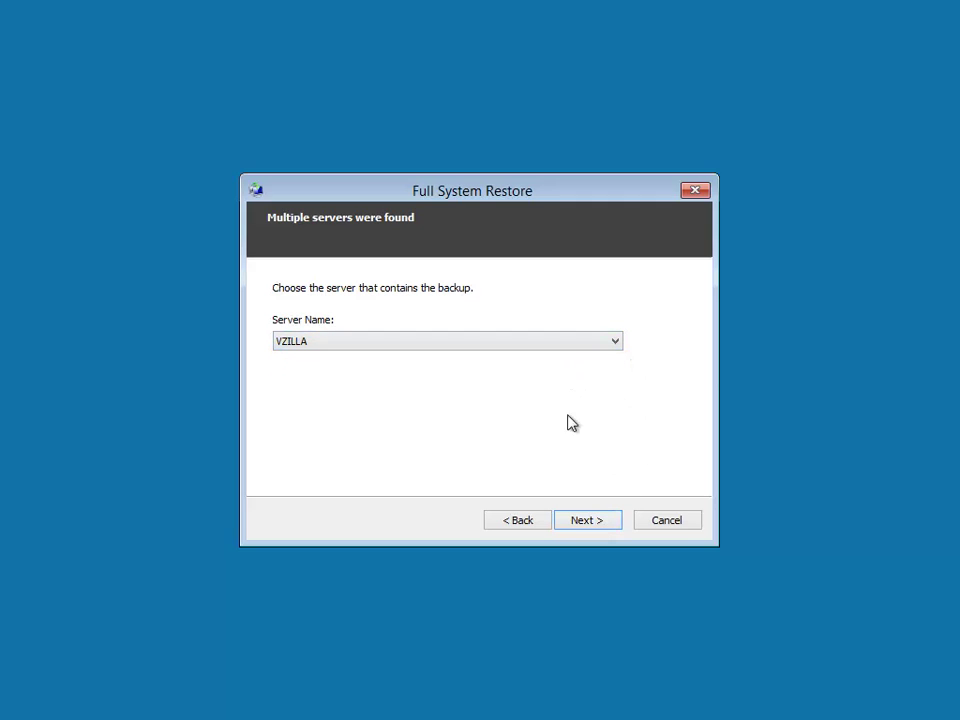
{"action": "left_click", "coordinate": [602, 523]}
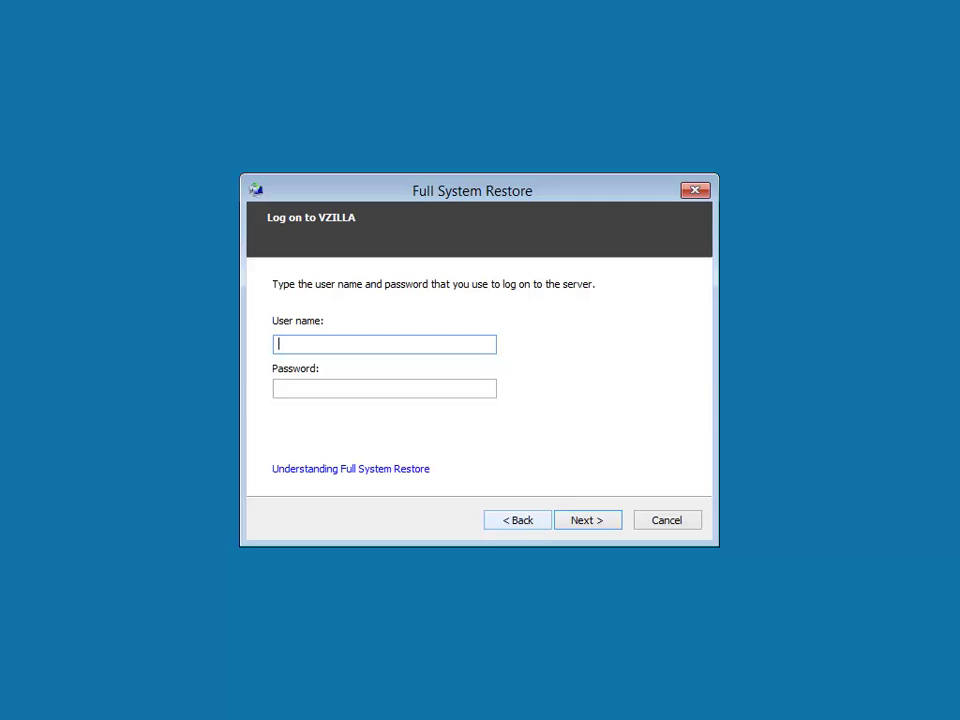
- Enter the Administrator user name and its password for VZILLA
{"action": "type", "text": "Administrator"}
{"action": "key", "text": "Tab"}
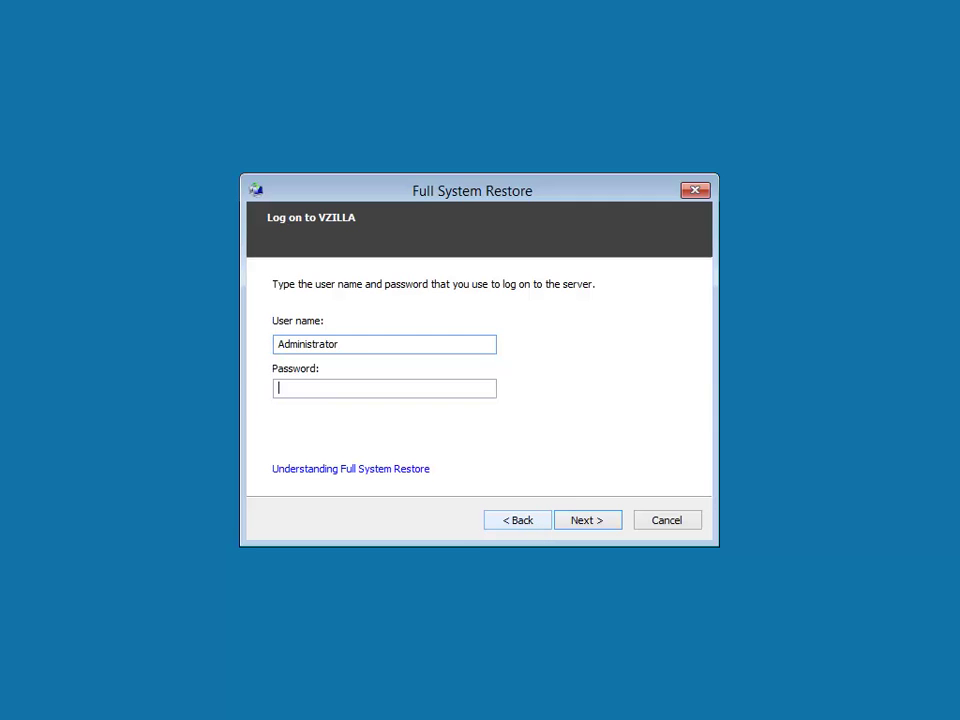
{"action": "type", "text": "********"}
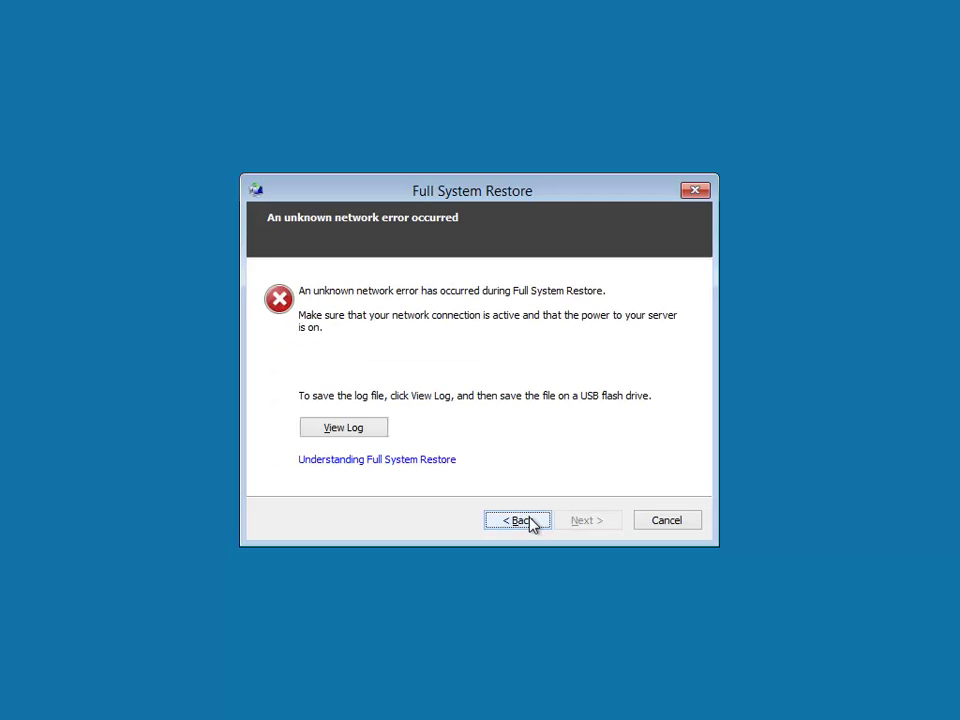
- Review the restore error log, then restart the wizard's backup server search
{"action": "left_click", "coordinate": [342, 430]}
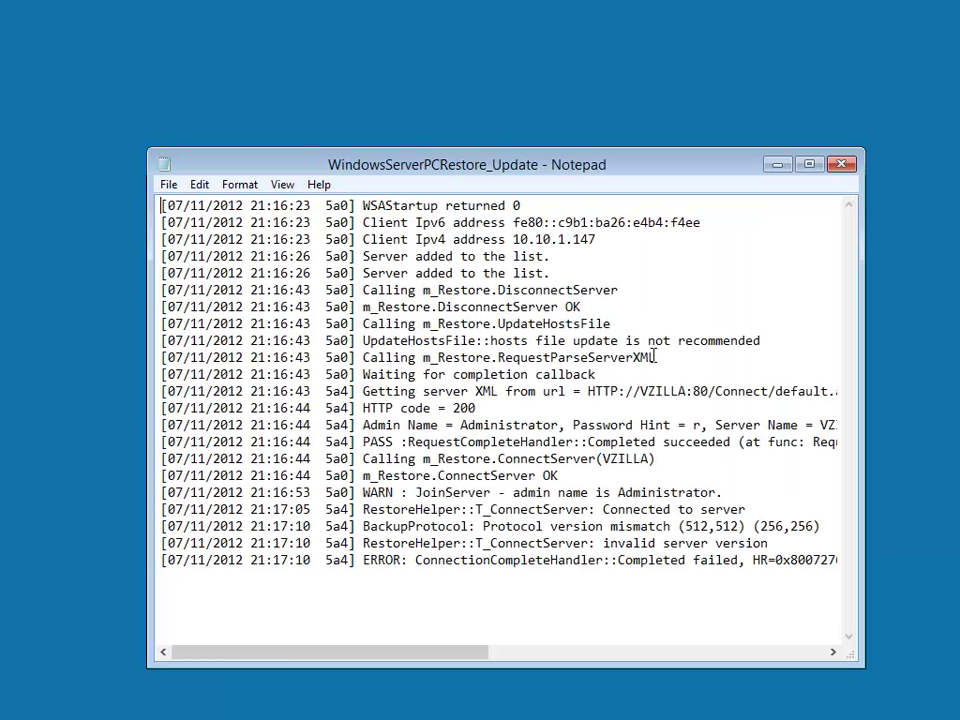
{"action": "left_click", "coordinate": [842, 164]}
{"action": "left_click", "coordinate": [519, 522]}
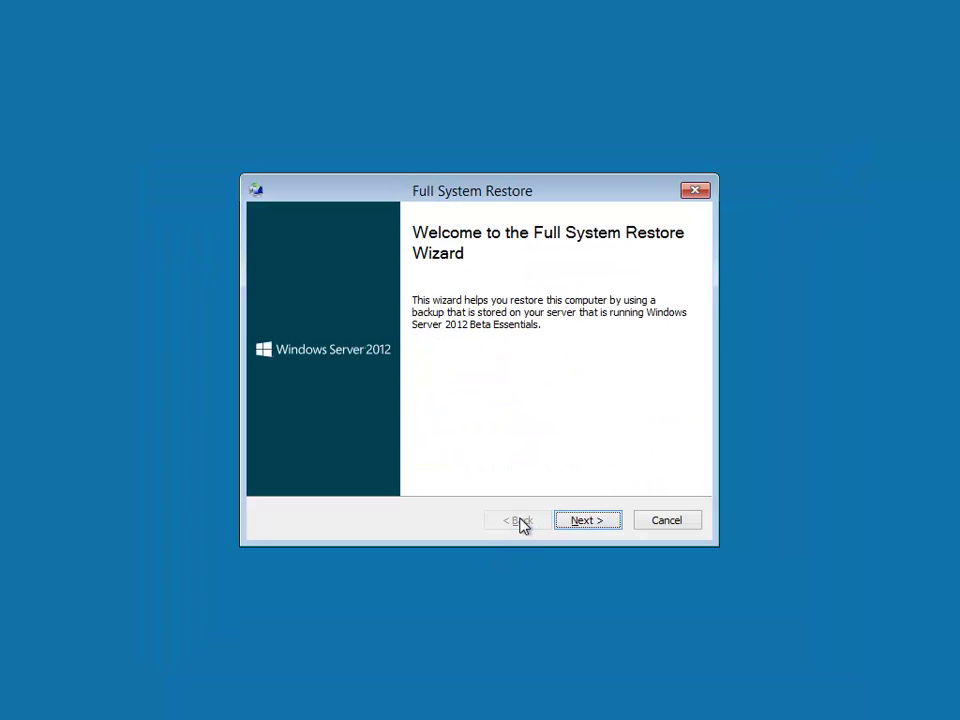
{"action": "left_click", "coordinate": [572, 520]}
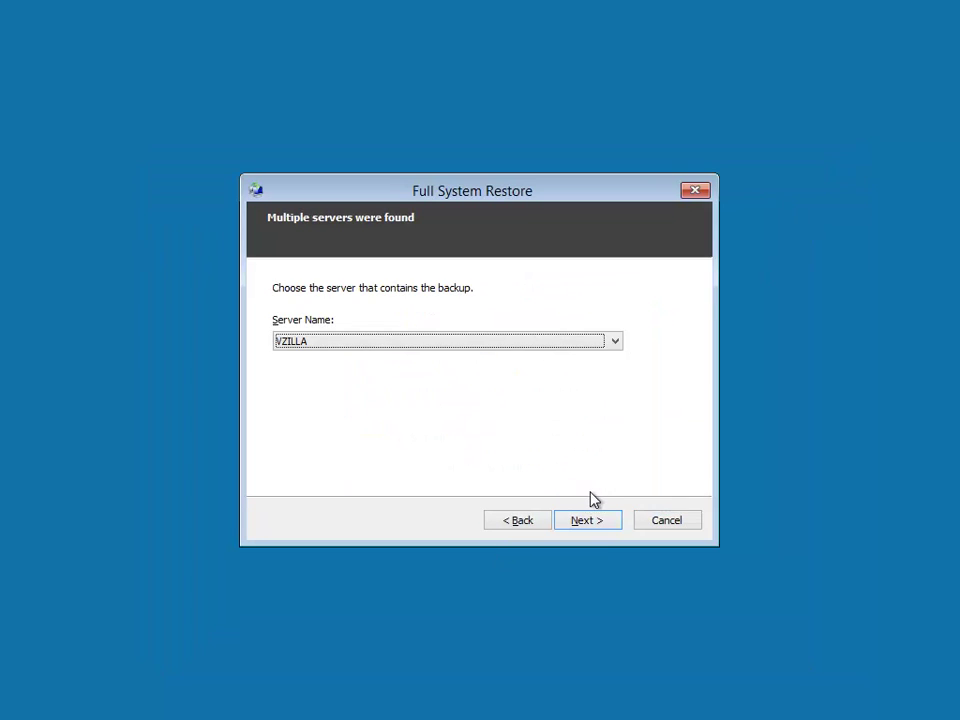
- Select BETAESSSENTIALS as the backup server and log on with the server user name and password
{"action": "left_click", "coordinate": [617, 340]}
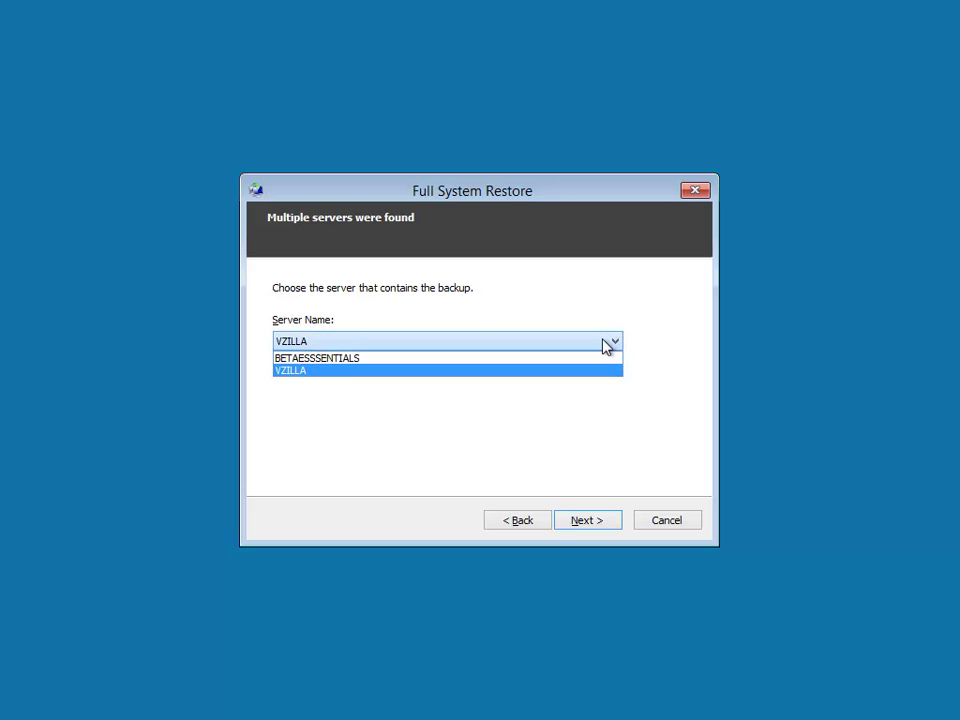
{"action": "left_click", "coordinate": [590, 358]}
{"action": "left_click", "coordinate": [606, 522]}
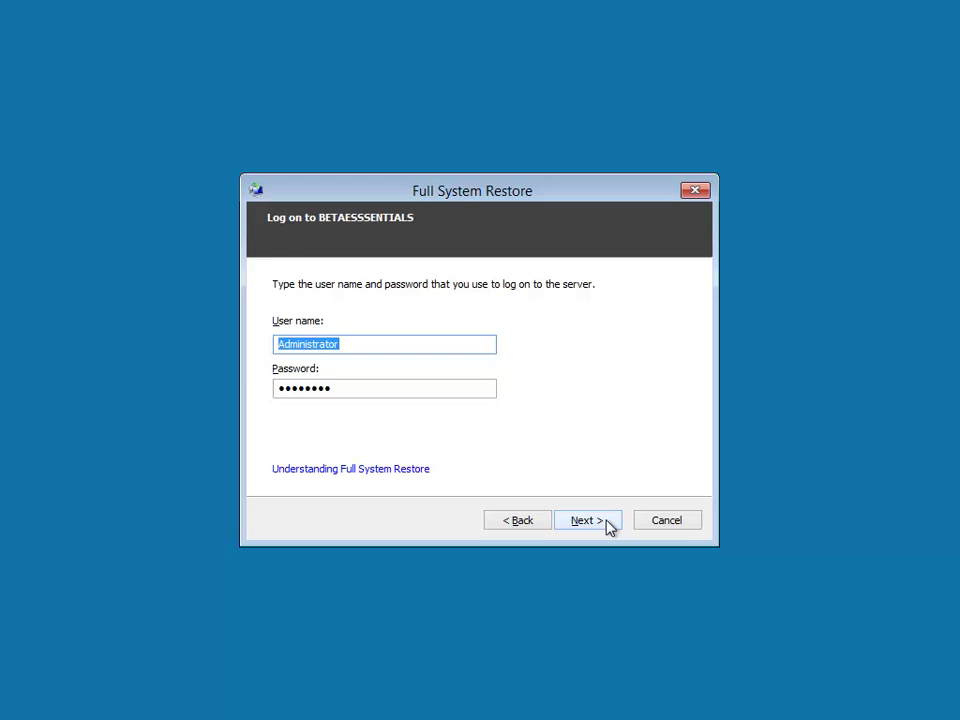
{"action": "type", "text": "pbraren"}
{"action": "key", "text": "Tab"}
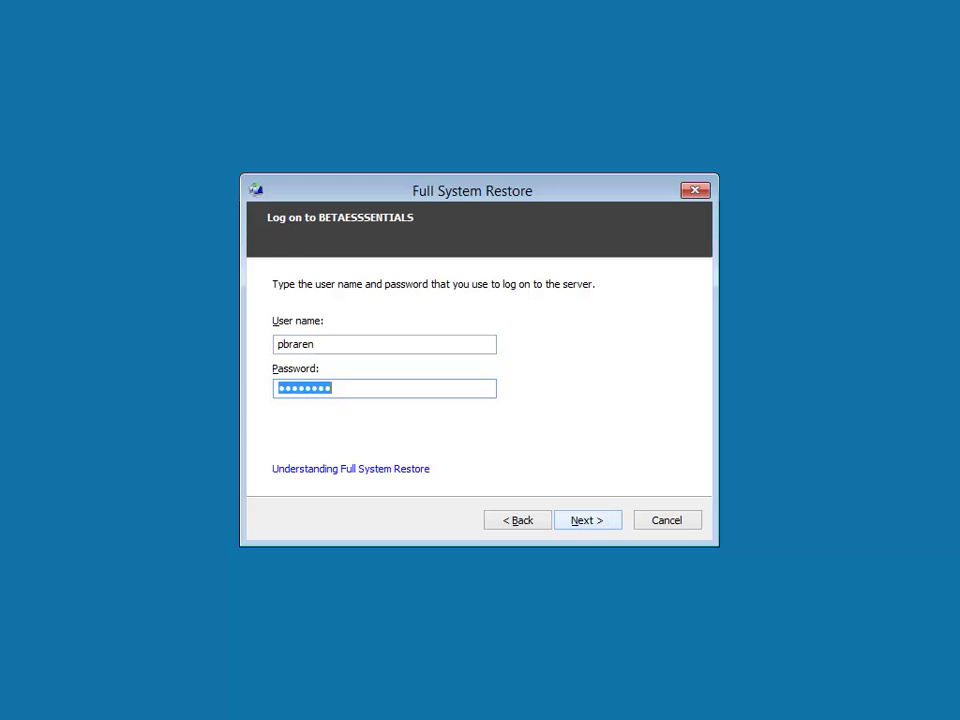
{"action": "type", "text": "password"}
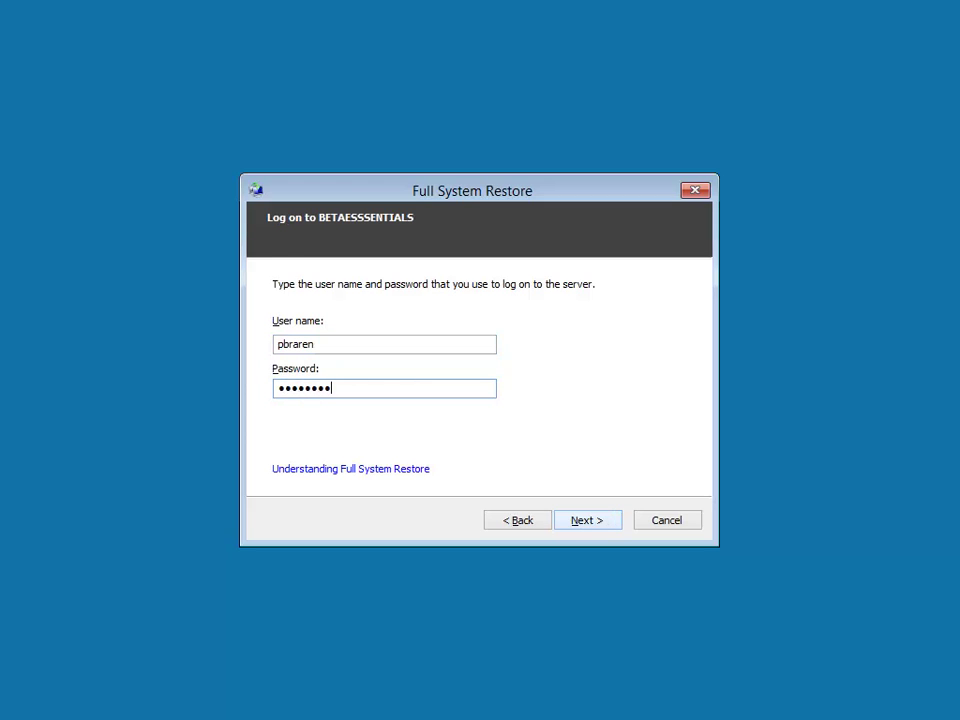
{"action": "left_click", "coordinate": [600, 519]}
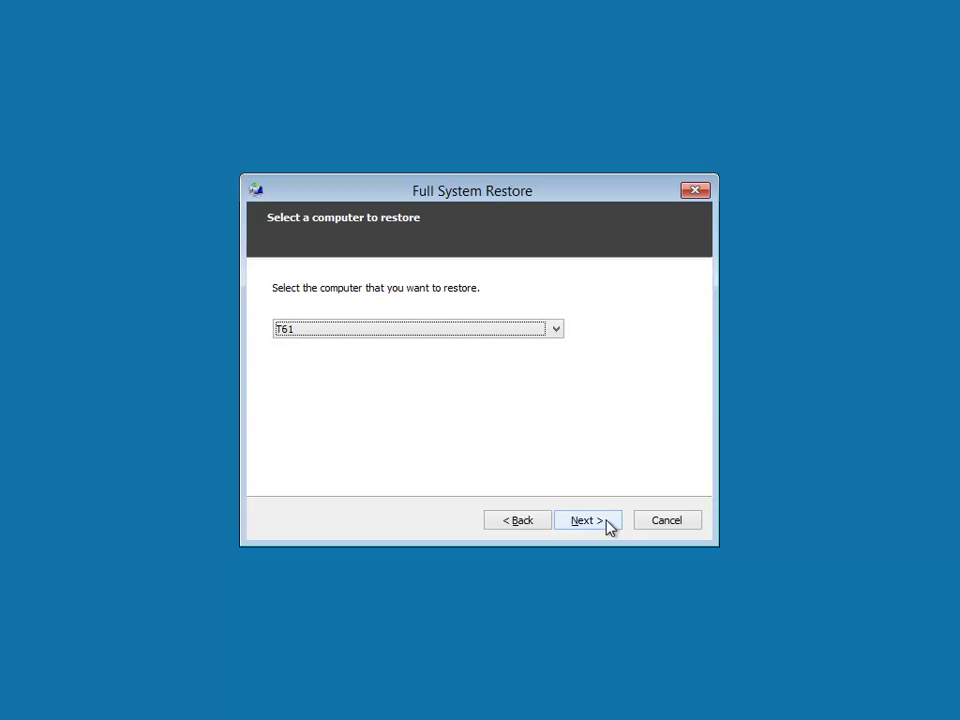
- Choose TEST2 as the computer to restore and continue to its backups
{"action": "left_click", "coordinate": [557, 331]}
{"action": "left_click", "coordinate": [546, 360]}
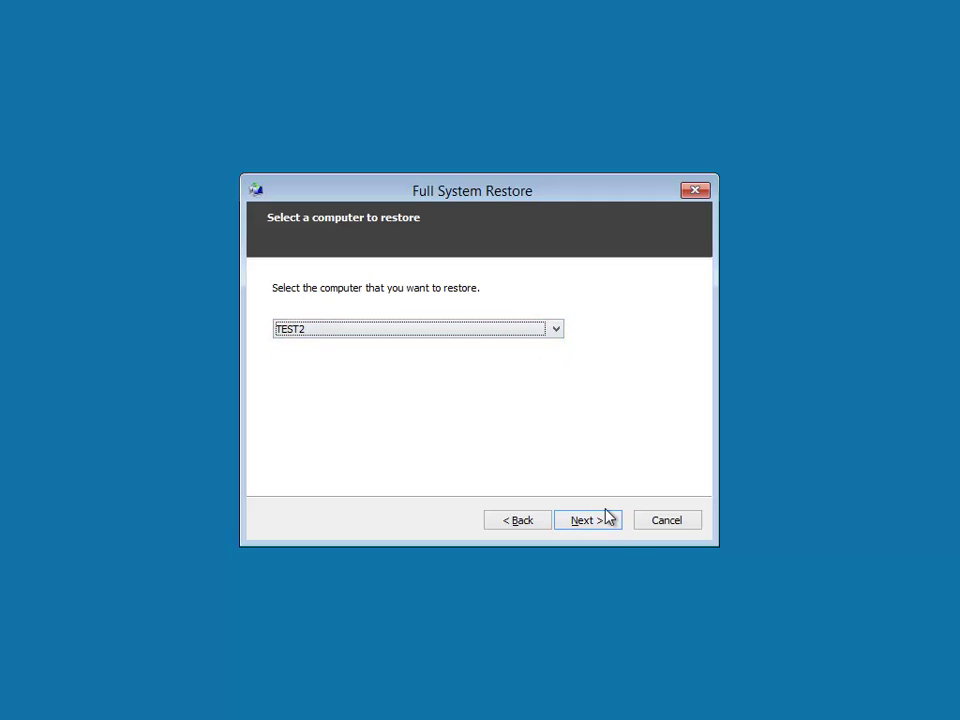
{"action": "left_click", "coordinate": [606, 529]}
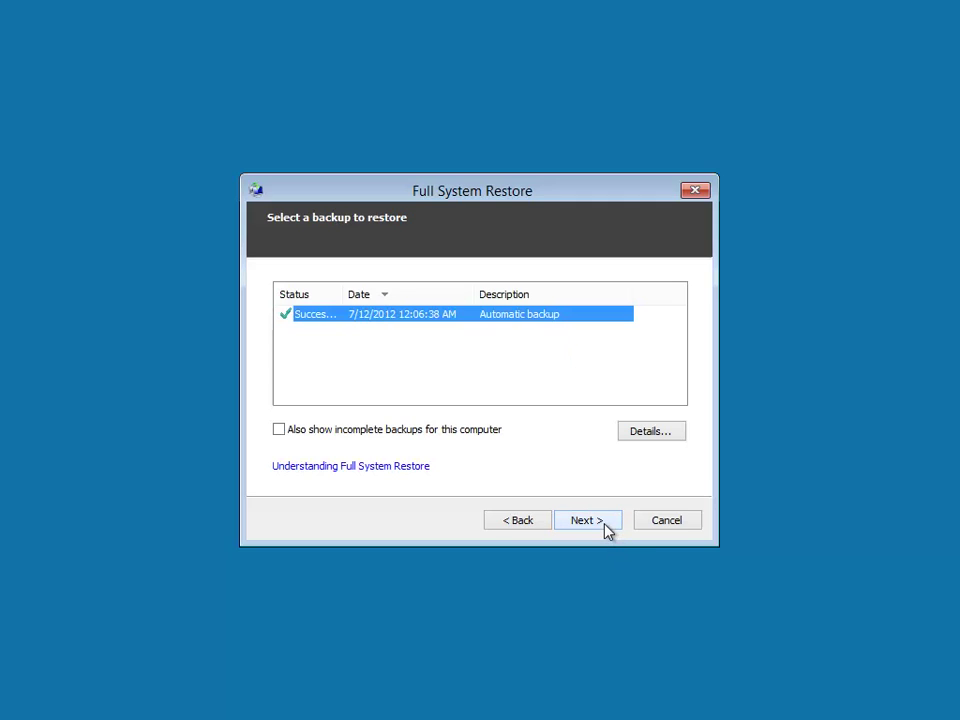
- Inspect excluded files for System Reserved and C:\ Volume 2 in the backup details, then continue
{"action": "left_click", "coordinate": [654, 434]}
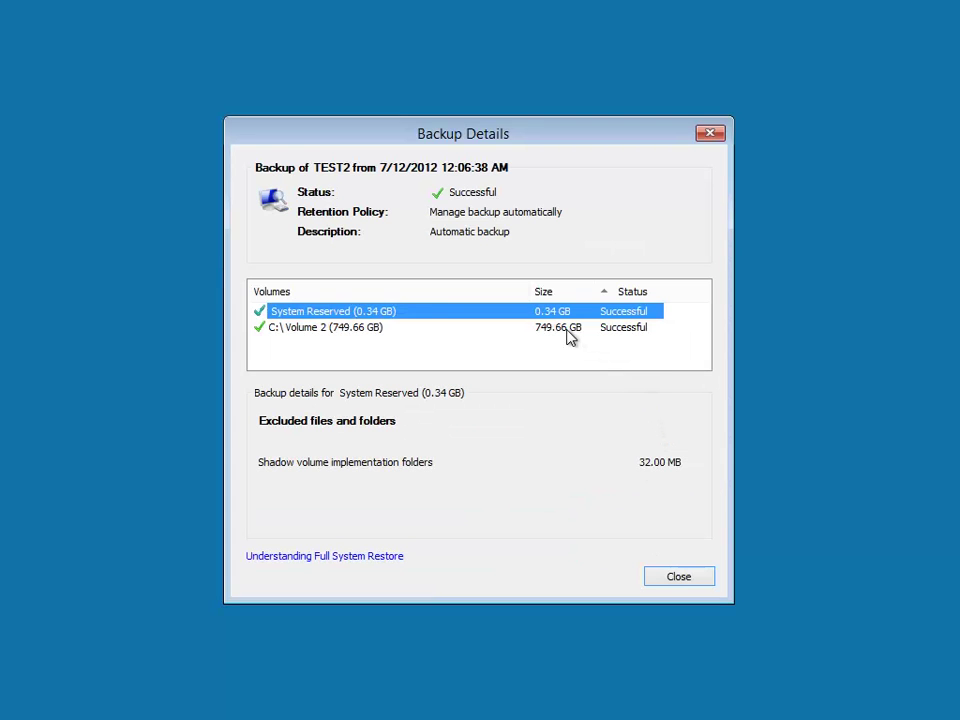
{"action": "left_click", "coordinate": [567, 332]}
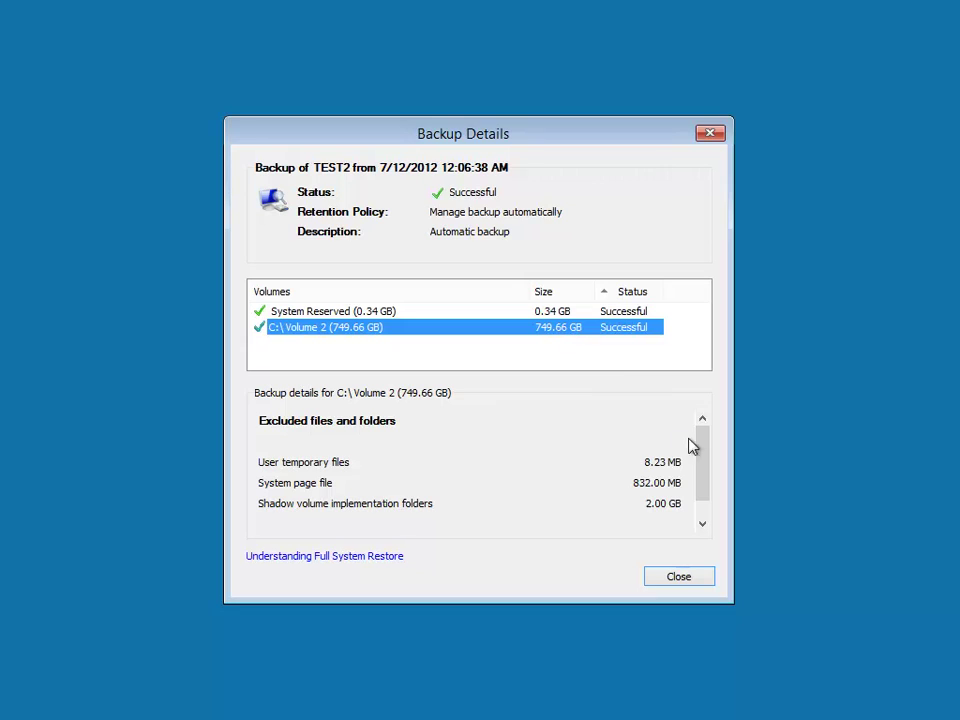
{"action": "mouse_move", "coordinate": [711, 452]}
{"action": "left_mouse_down"}
{"action": "mouse_move", "coordinate": [709, 478]}
{"action": "mouse_move", "coordinate": [703, 450]}
{"action": "left_mouse_up"}
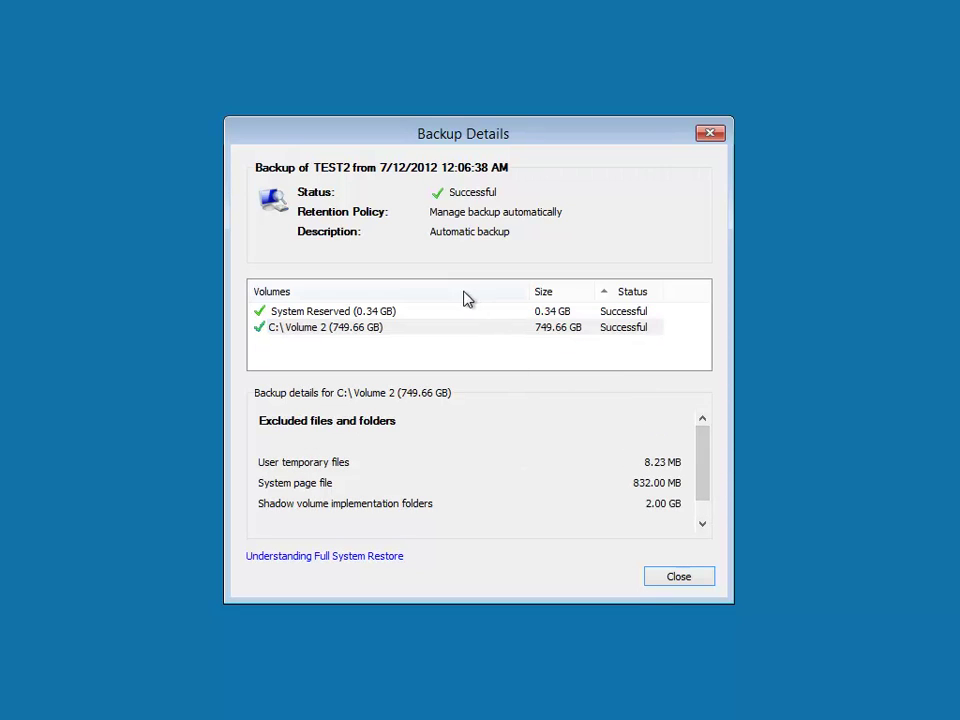
{"action": "left_click", "coordinate": [398, 316]}
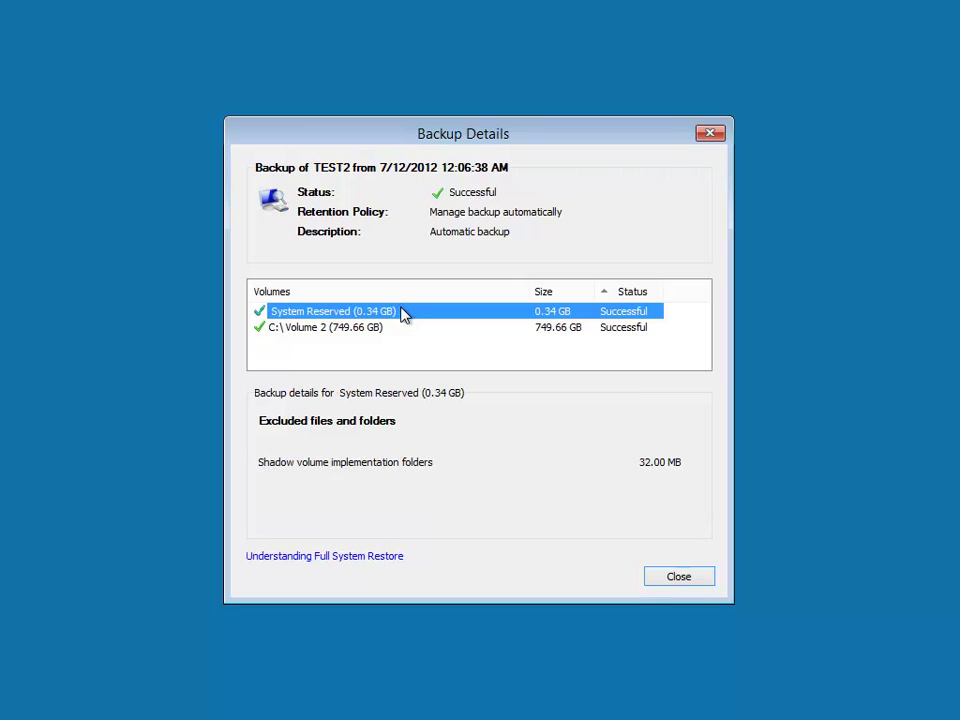
{"action": "left_click", "coordinate": [338, 330]}
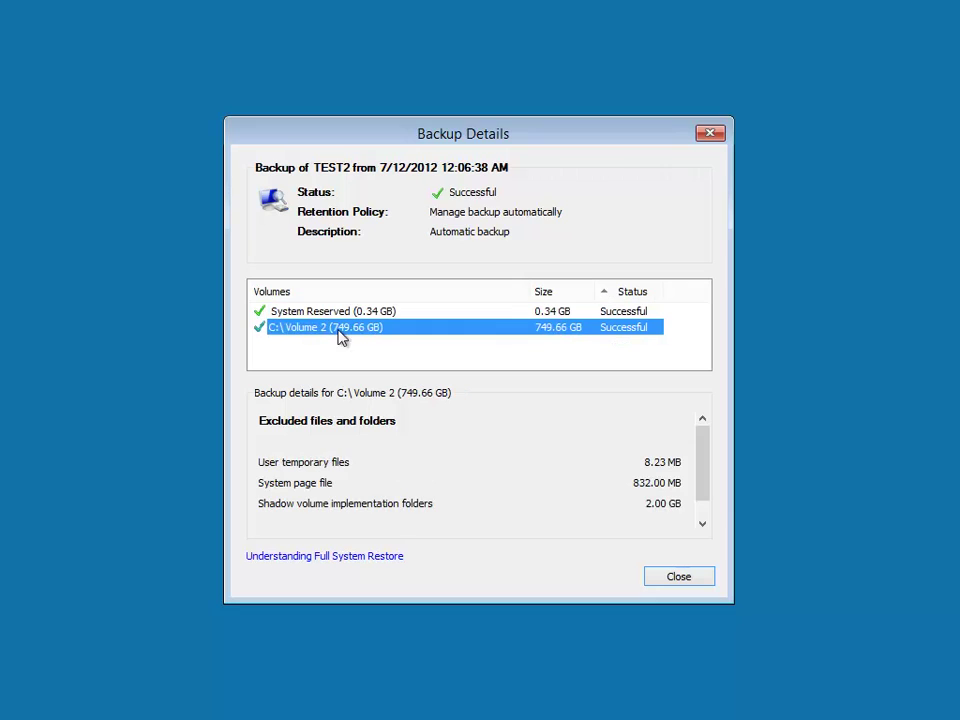
{"action": "left_click", "coordinate": [673, 578]}
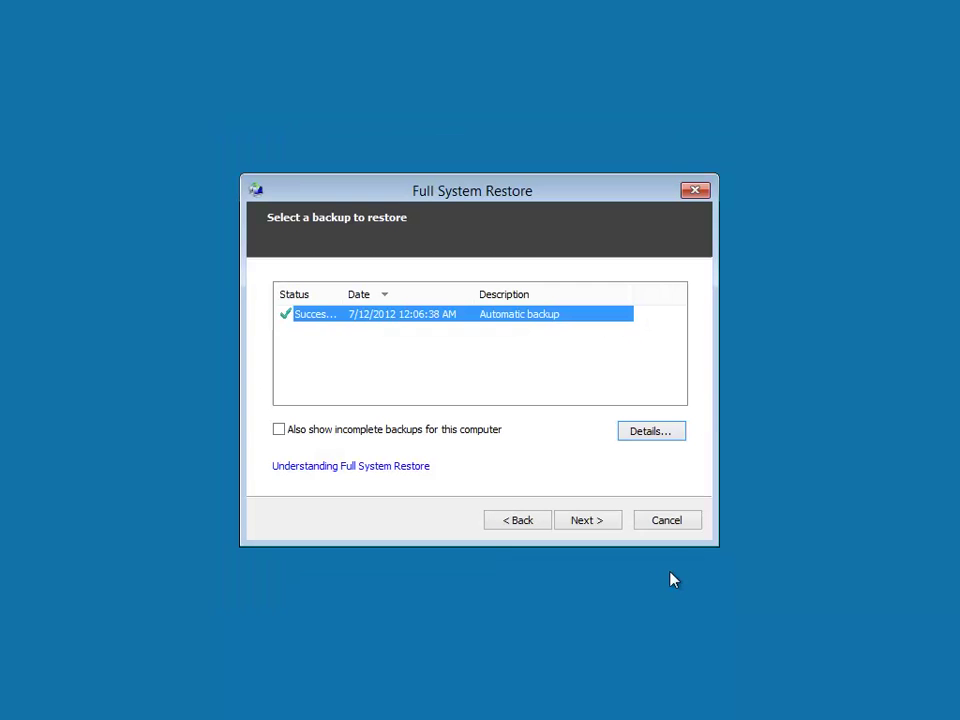
{"action": "left_click", "coordinate": [586, 524]}
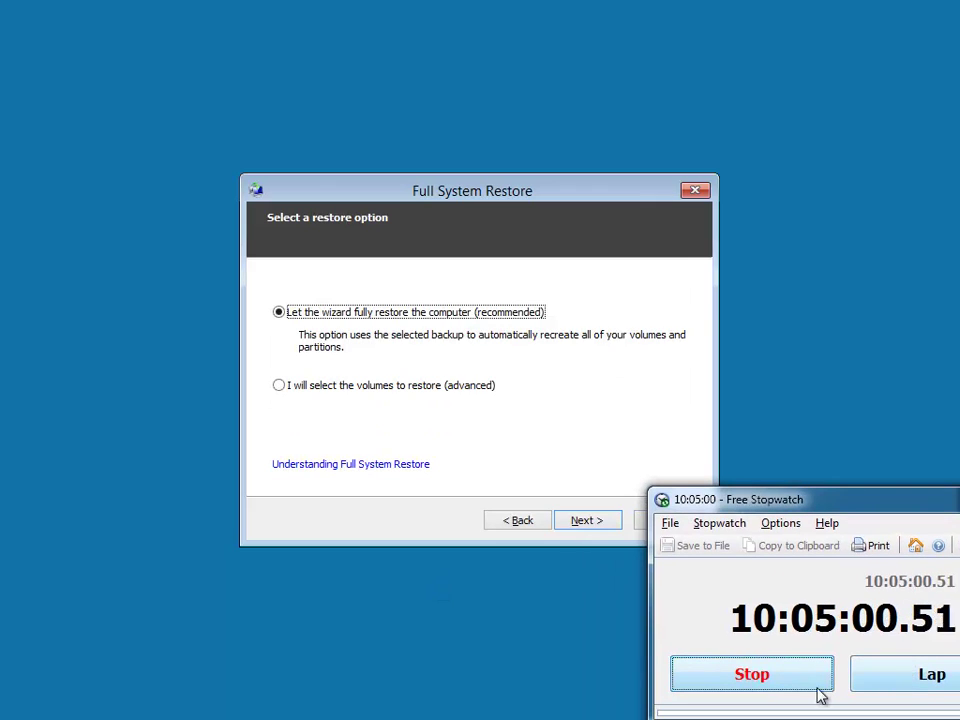
- Stop and reset the stopwatch, and move its window aside
{"action": "left_click", "coordinate": [822, 684]}
{"action": "left_click", "coordinate": [897, 678]}
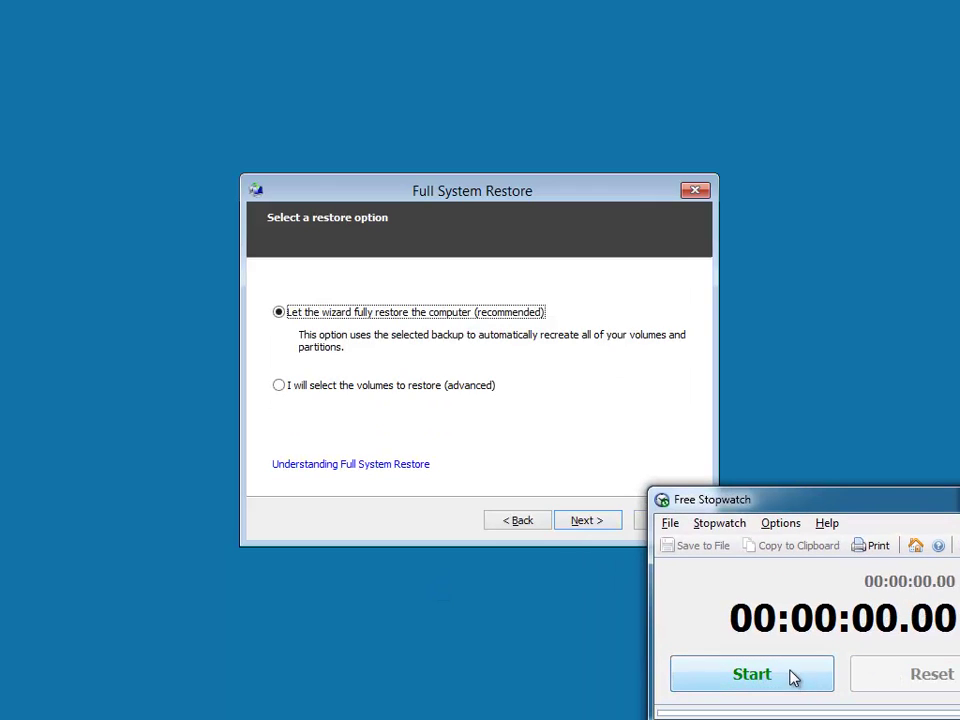
{"action": "left_click_drag", "start_coordinate": [812, 510], "coordinate": [842, 544]}
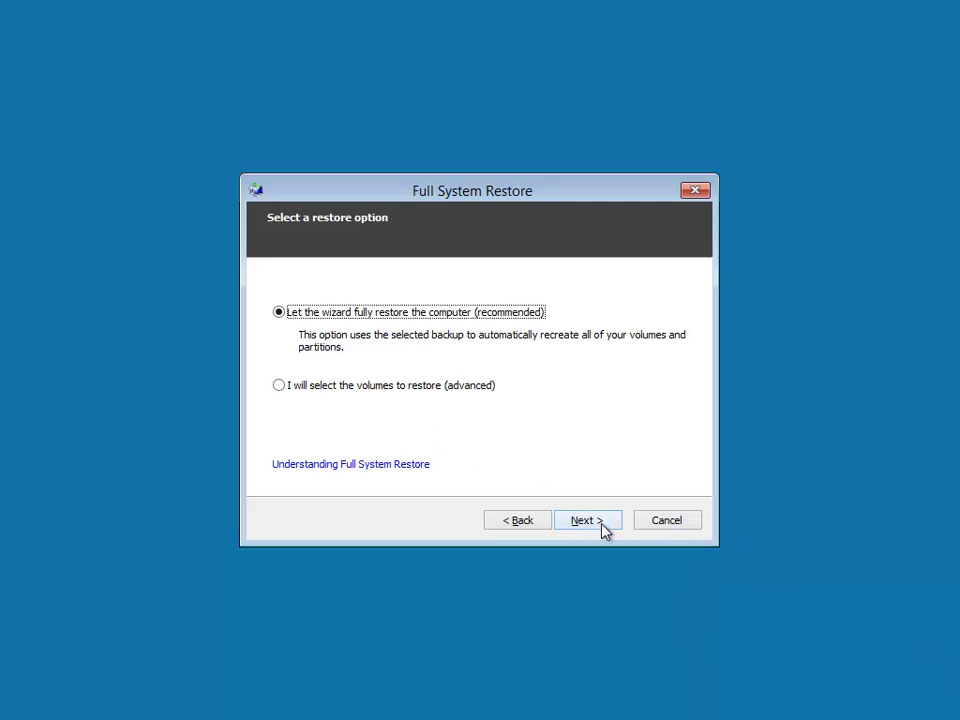
- Keep full automatic restore, confirm the volumes to start restoring, and start timing it
{"action": "left_click", "coordinate": [603, 528]}
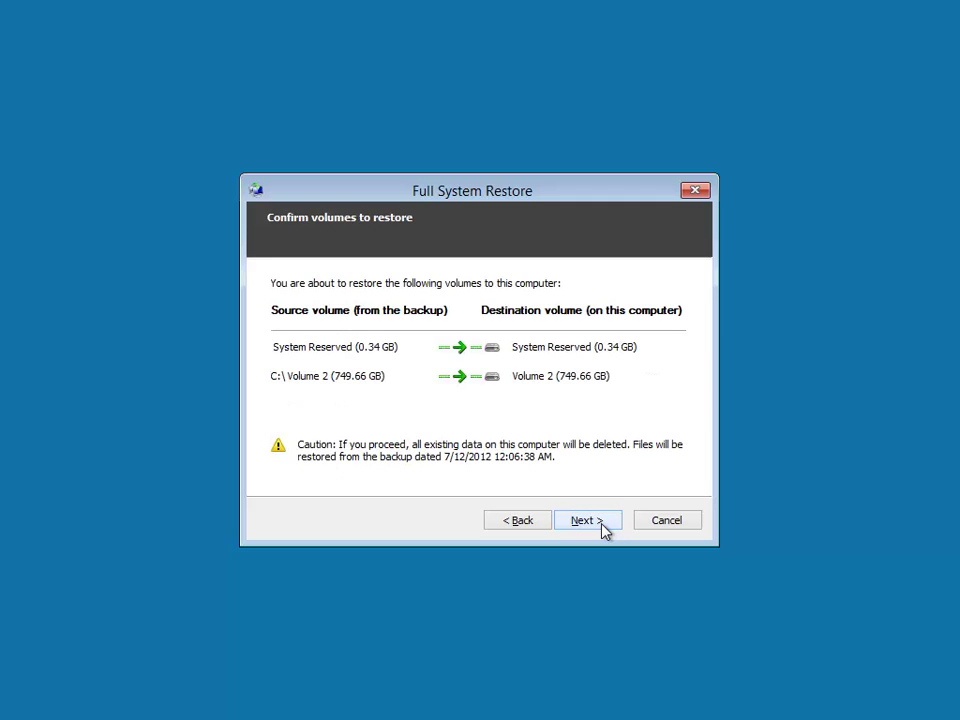
{"action": "left_click", "coordinate": [585, 520]}
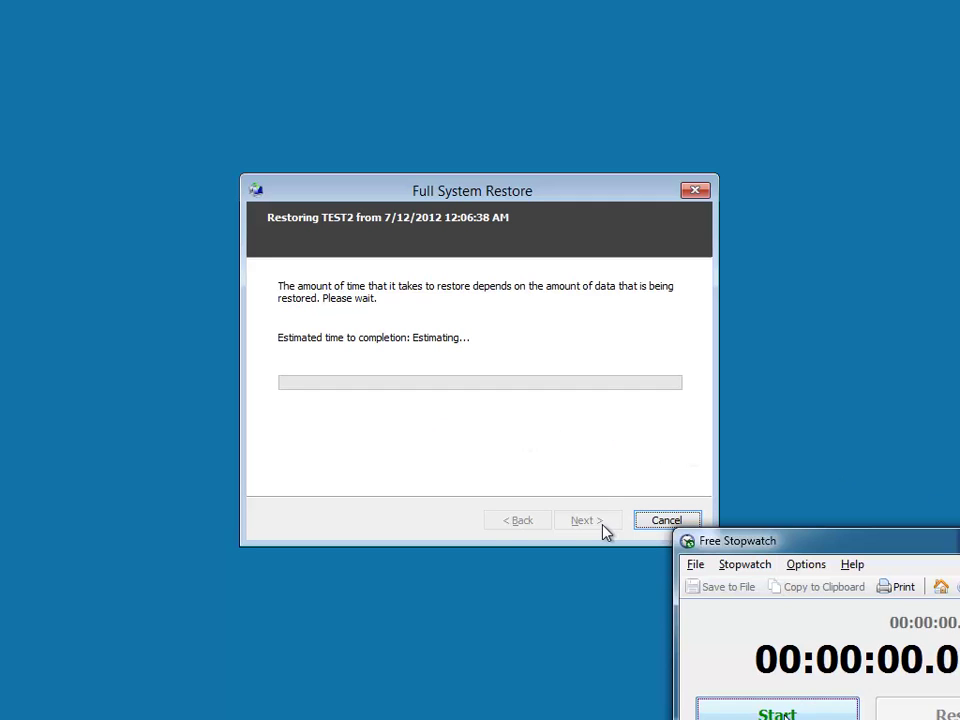
{"action": "key", "text": "space"}
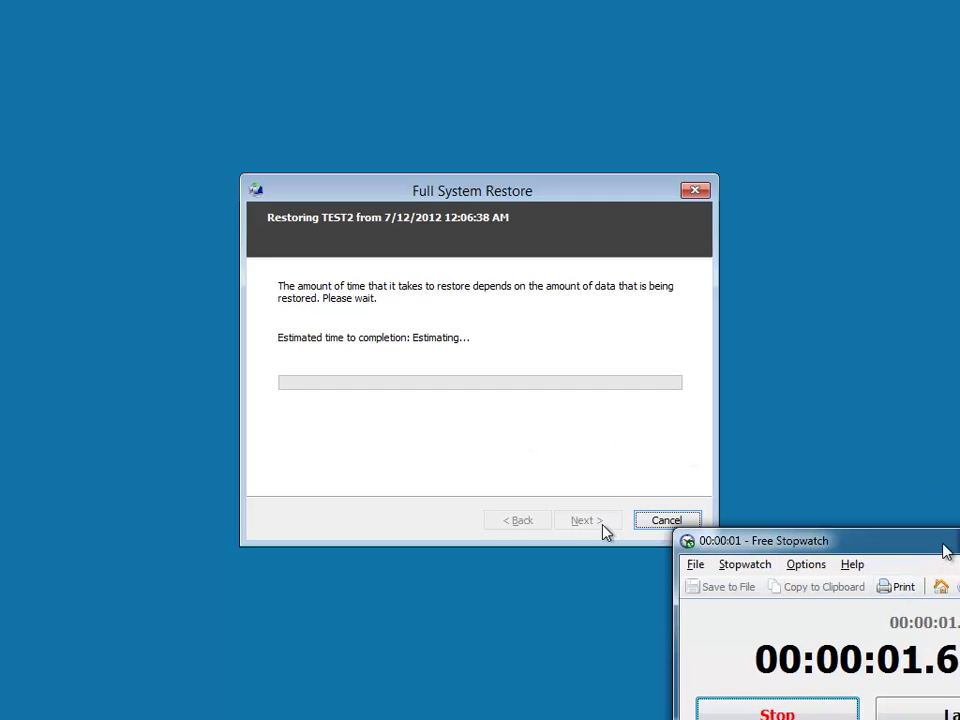
{"action": "left_click_drag", "start_coordinate": [943, 549], "coordinate": [912, 596]}
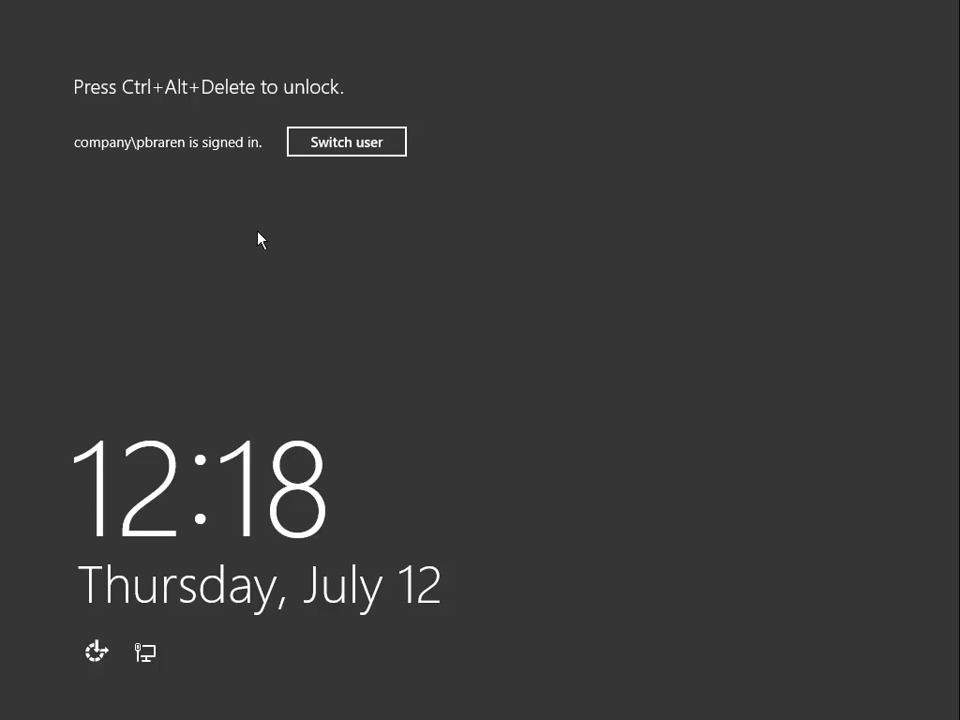
- Unlock the server console, sign in with the password, and bring Command Prompt forward
{"action": "key", "text": "ctrl+alt+Delete"}
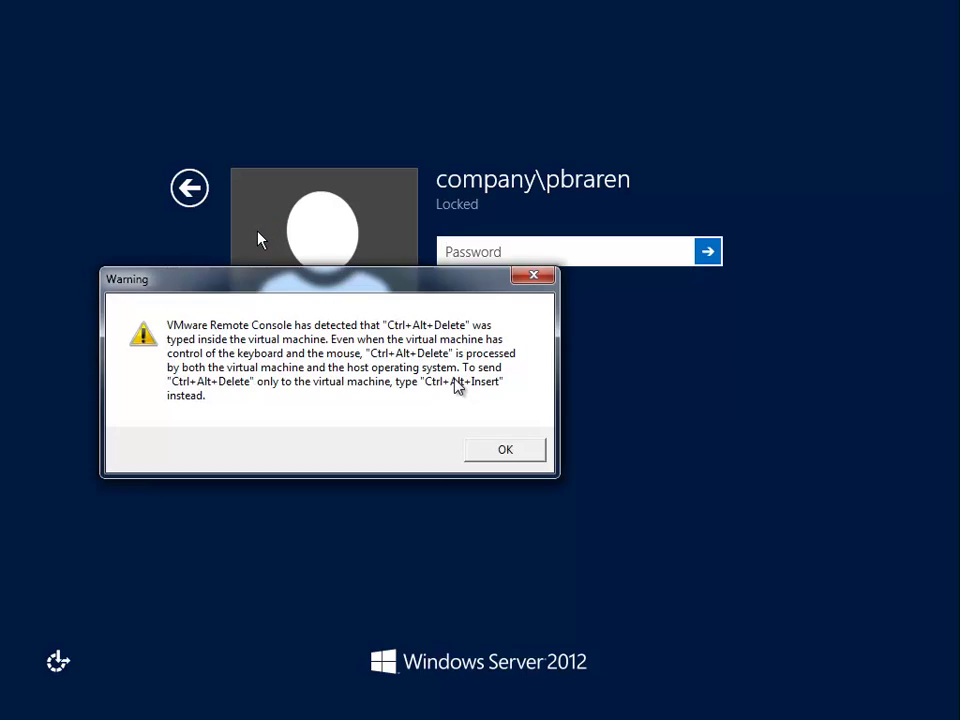
{"action": "left_click", "coordinate": [489, 459]}
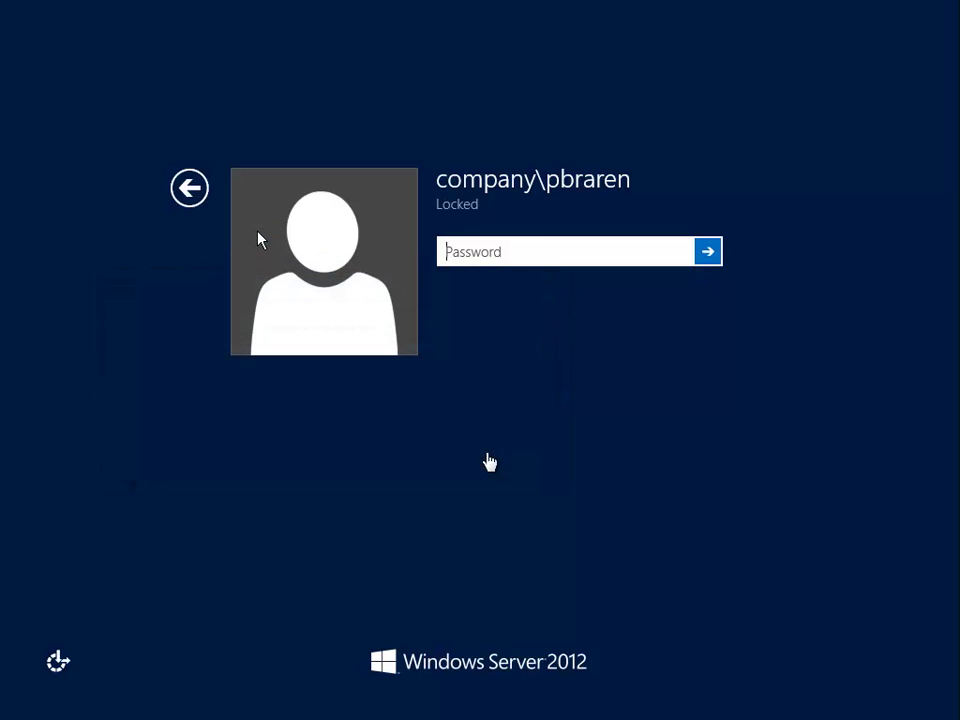
{"action": "type", "text": "********"}
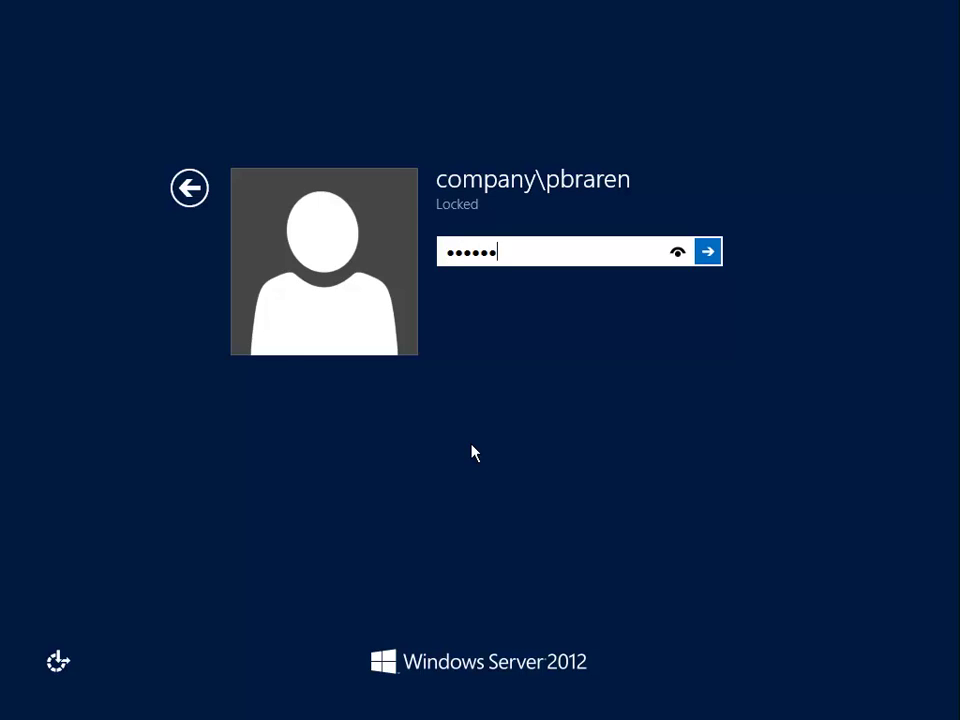
{"action": "key", "text": "Return"}
{"action": "left_click", "coordinate": [434, 395]}
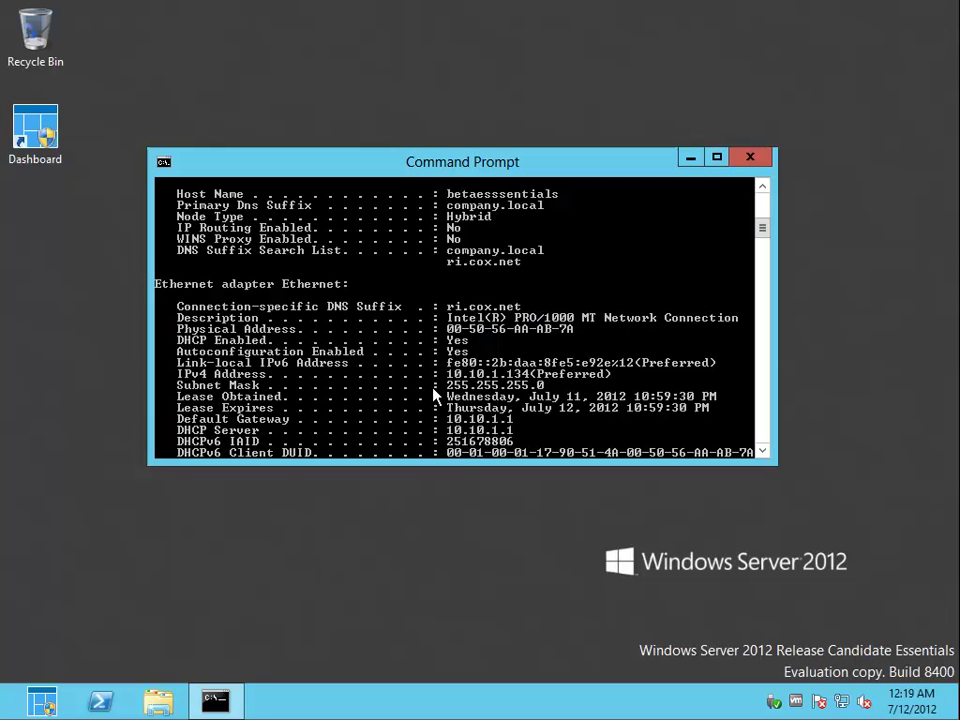
- Check the server's Ethernet send rate (about 636 Mbps) in Task Manager's Performance tab
{"action": "right_click", "coordinate": [546, 701]}
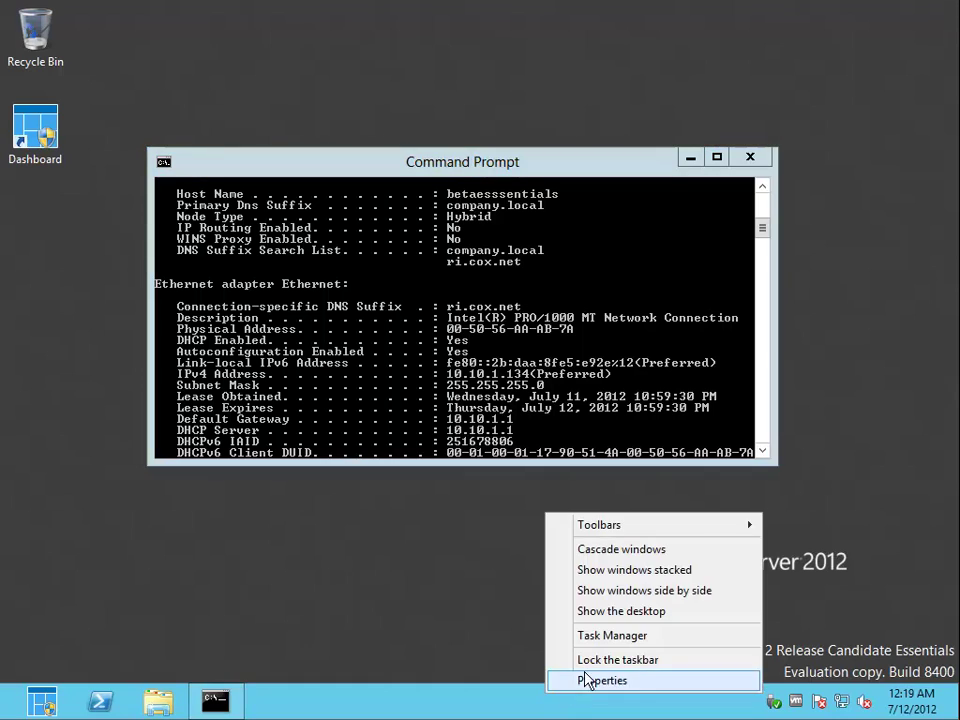
{"action": "left_click", "coordinate": [624, 645]}
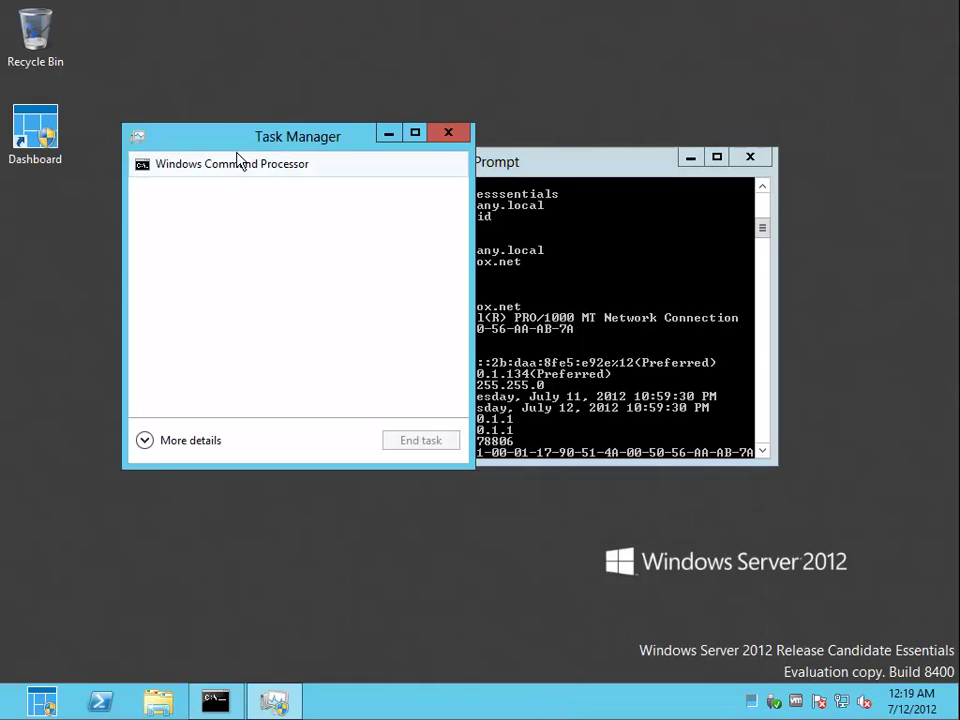
{"action": "left_click", "coordinate": [203, 442]}
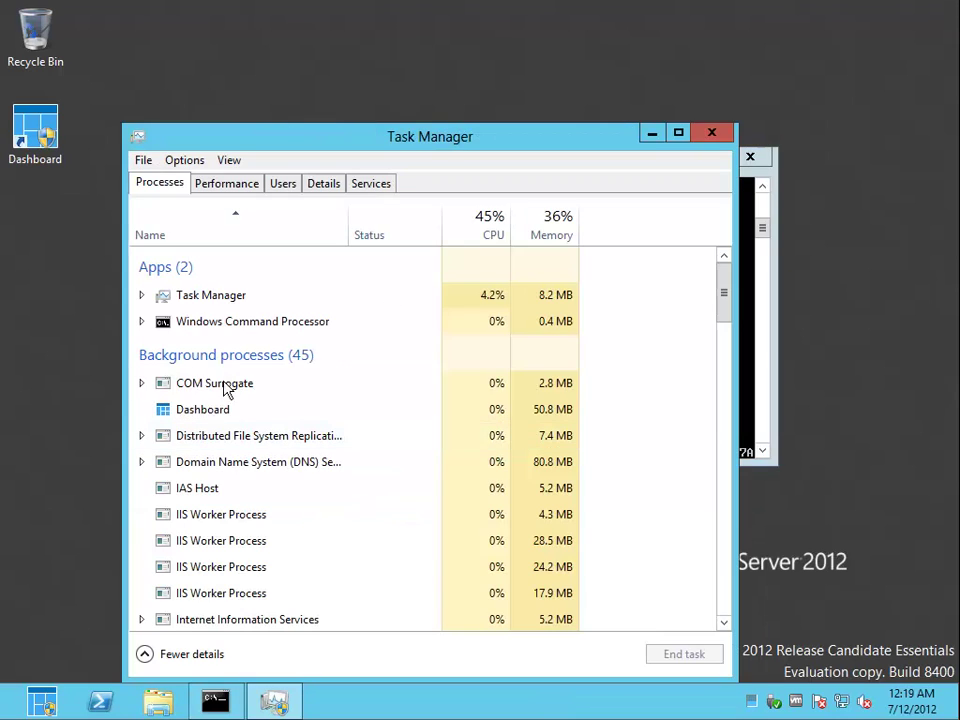
{"action": "left_click", "coordinate": [238, 185]}
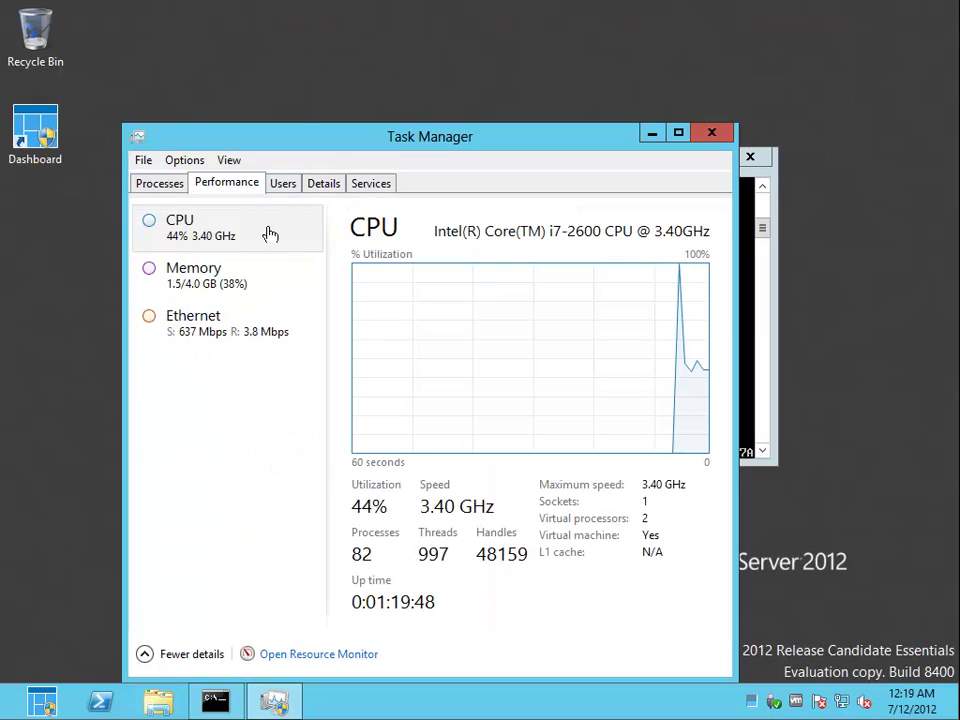
{"action": "left_click", "coordinate": [215, 330]}
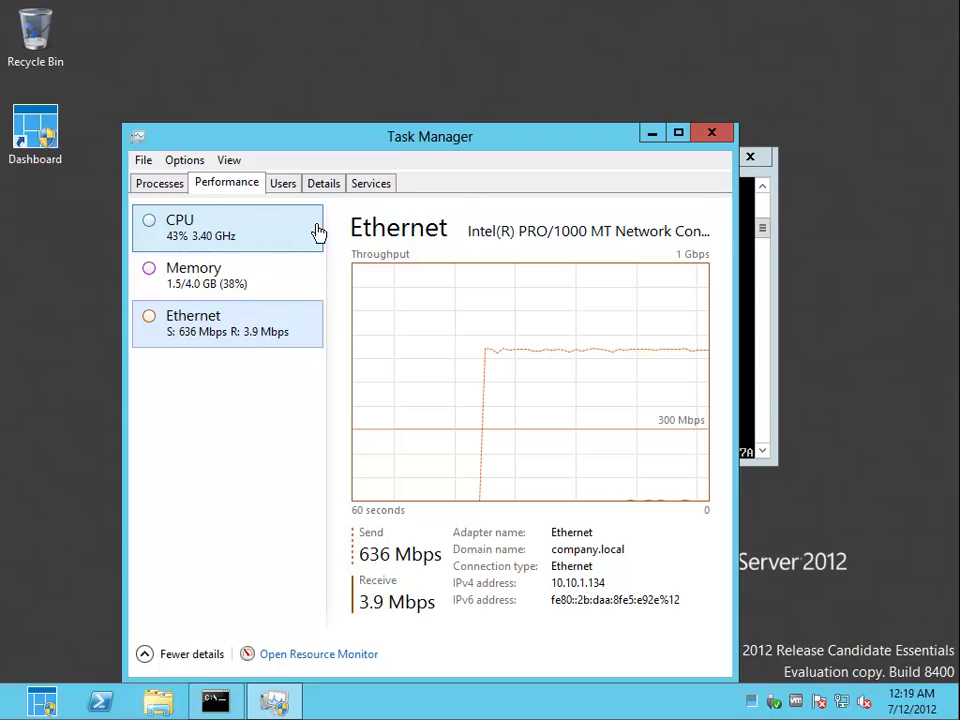
{"action": "left_click", "coordinate": [238, 246]}
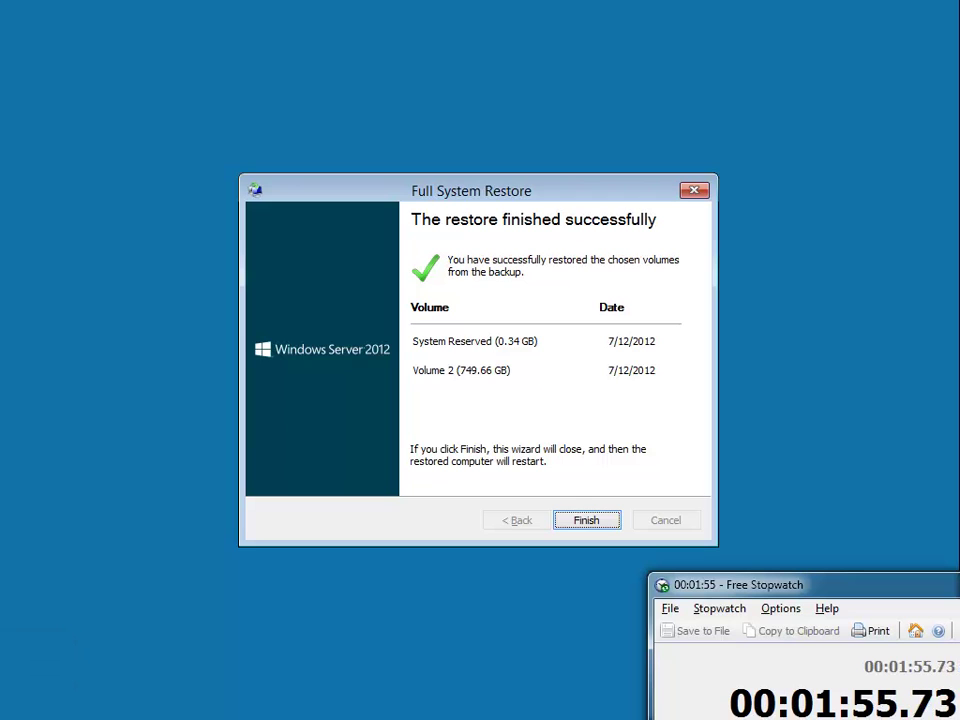
- Finish the Full System Restore wizard so the restored TEST2 reboots
{"action": "left_click", "coordinate": [589, 525]}
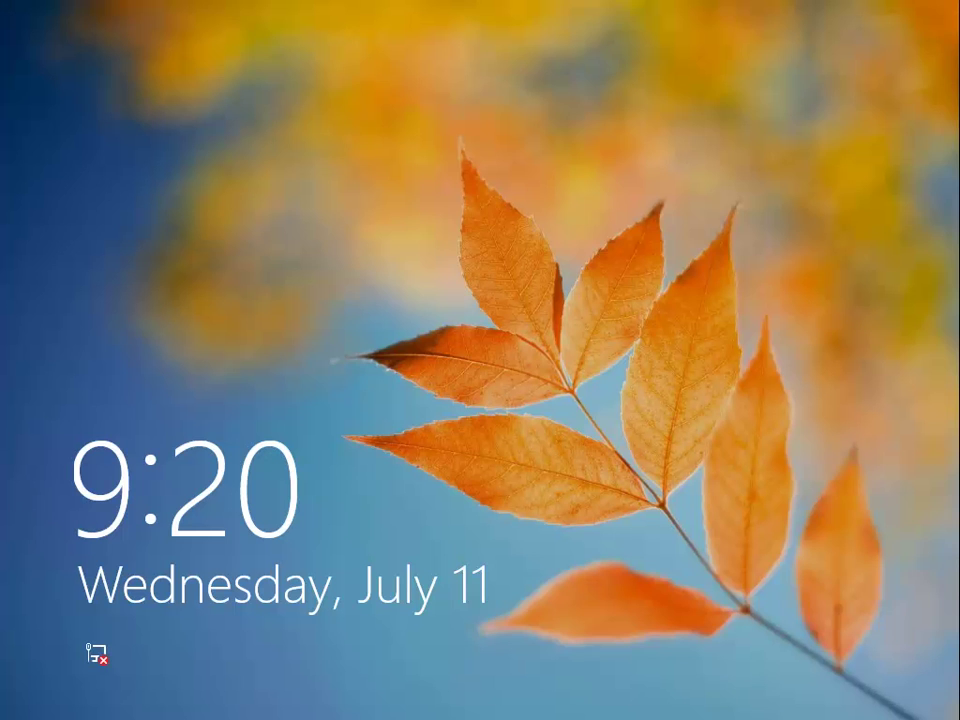
- Sign in to Windows 8 with the account password and go to the desktop
{"action": "left_click", "coordinate": [500, 460]}
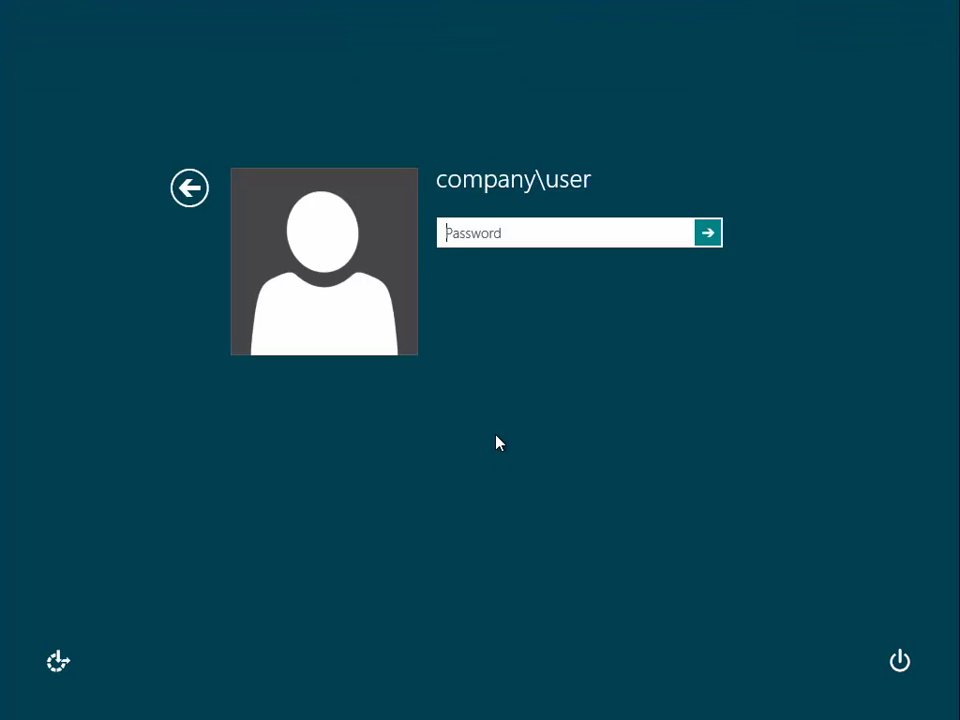
{"action": "type", "text": "*******"}
{"action": "key", "text": "Return"}
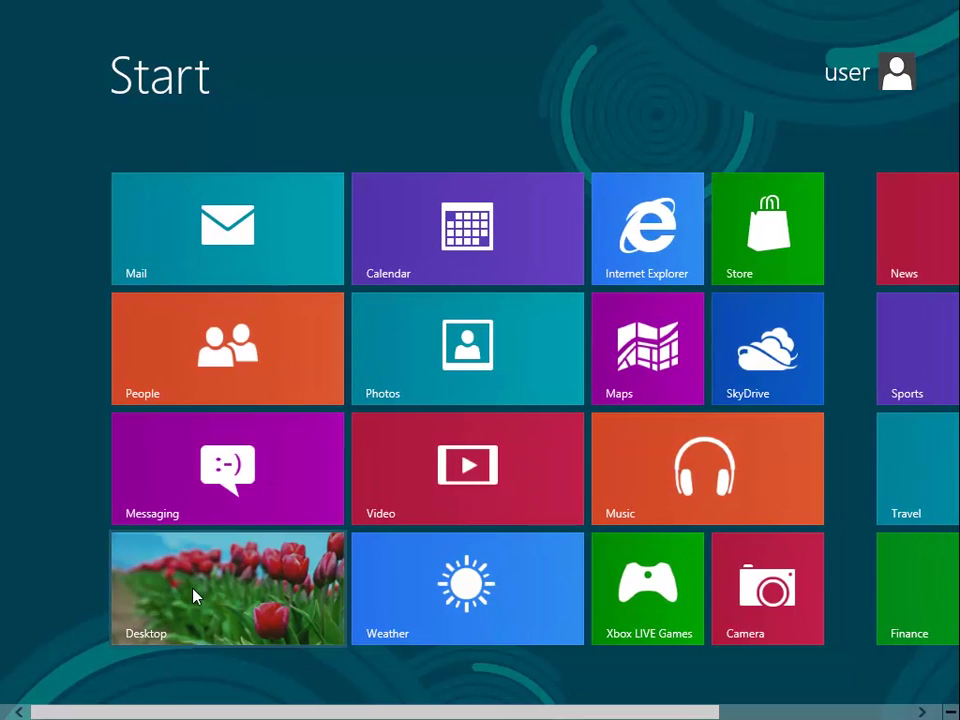
{"action": "left_click", "coordinate": [195, 596]}
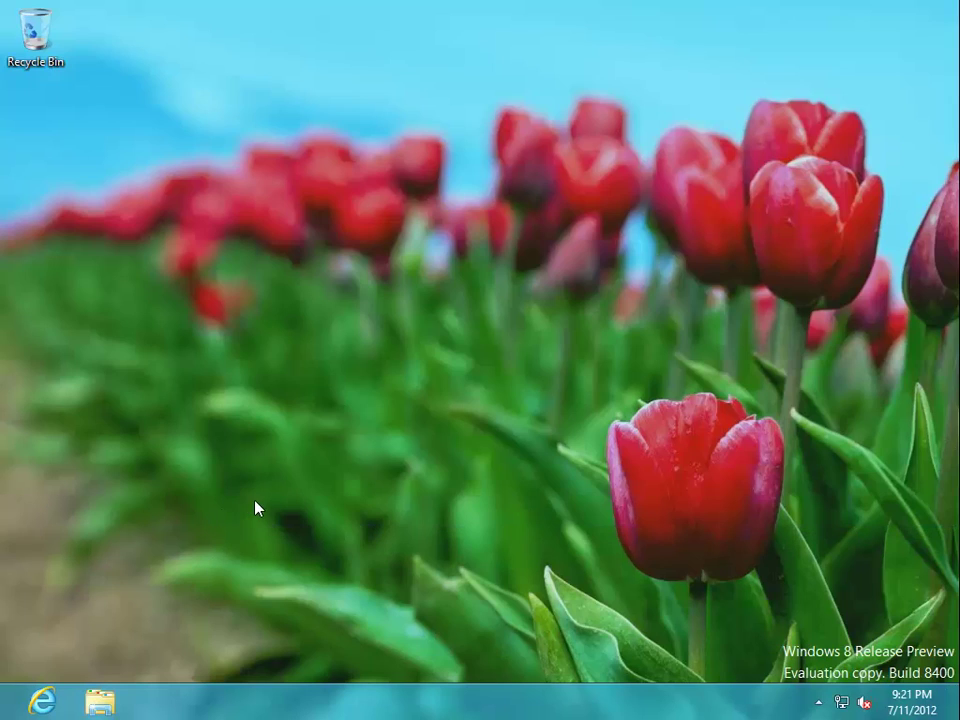
- Set the notification area to always show all icons on the taskbar
{"action": "left_click", "coordinate": [818, 702]}
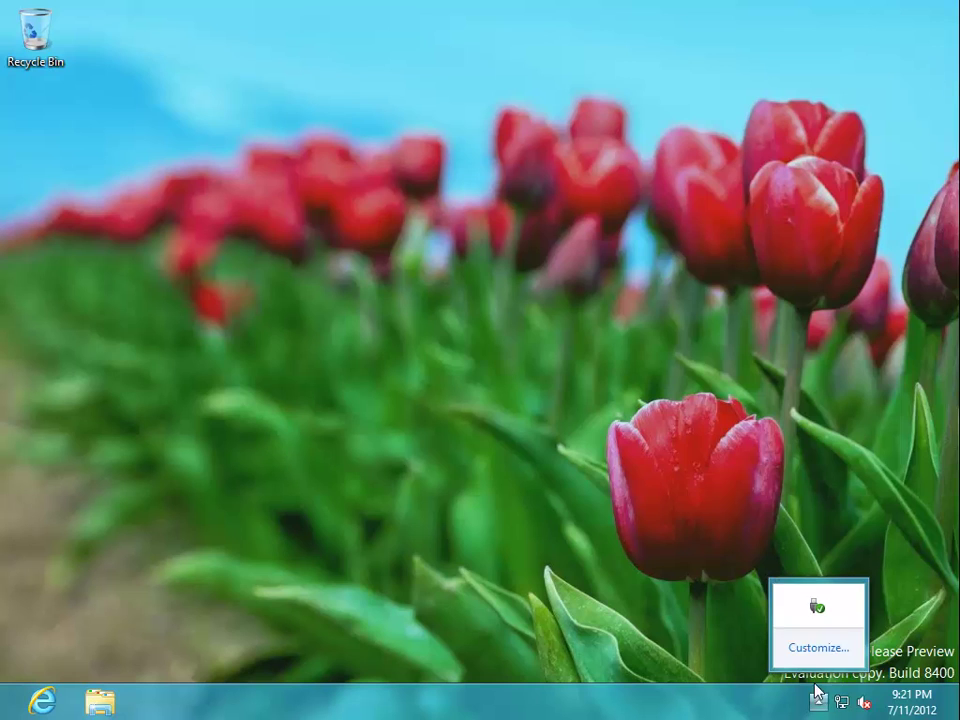
{"action": "left_click", "coordinate": [816, 650]}
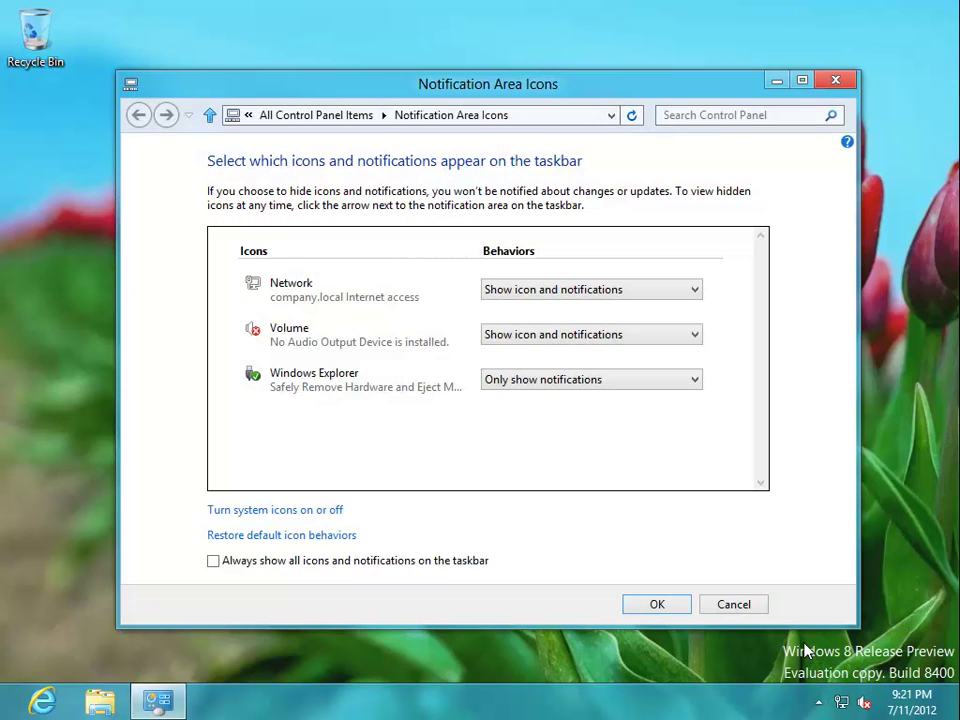
{"action": "left_click", "coordinate": [450, 562]}
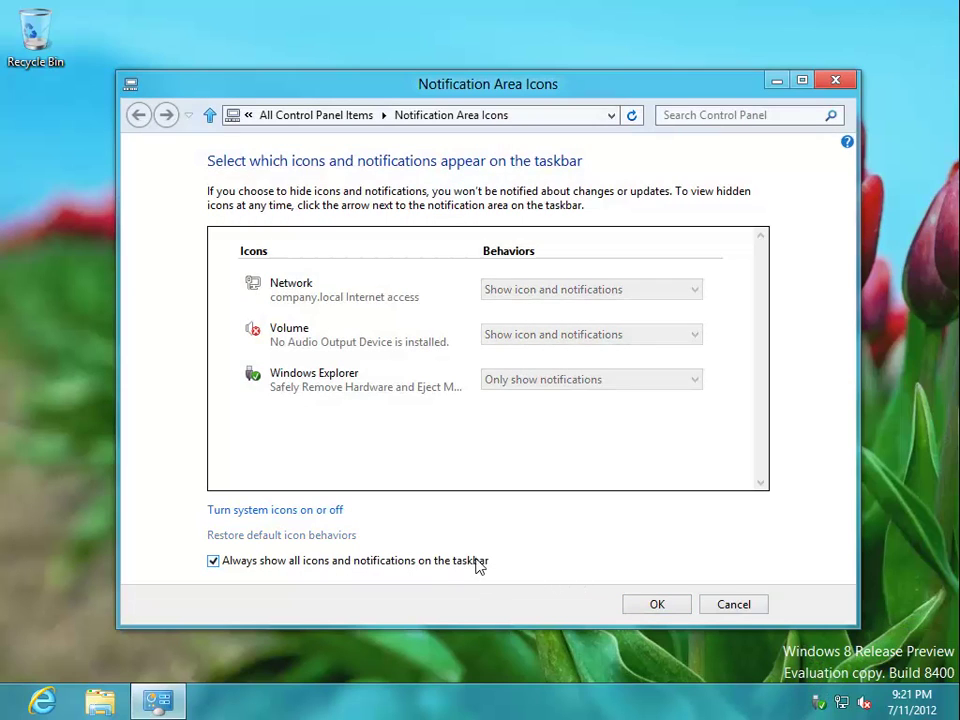
{"action": "left_click", "coordinate": [671, 612]}
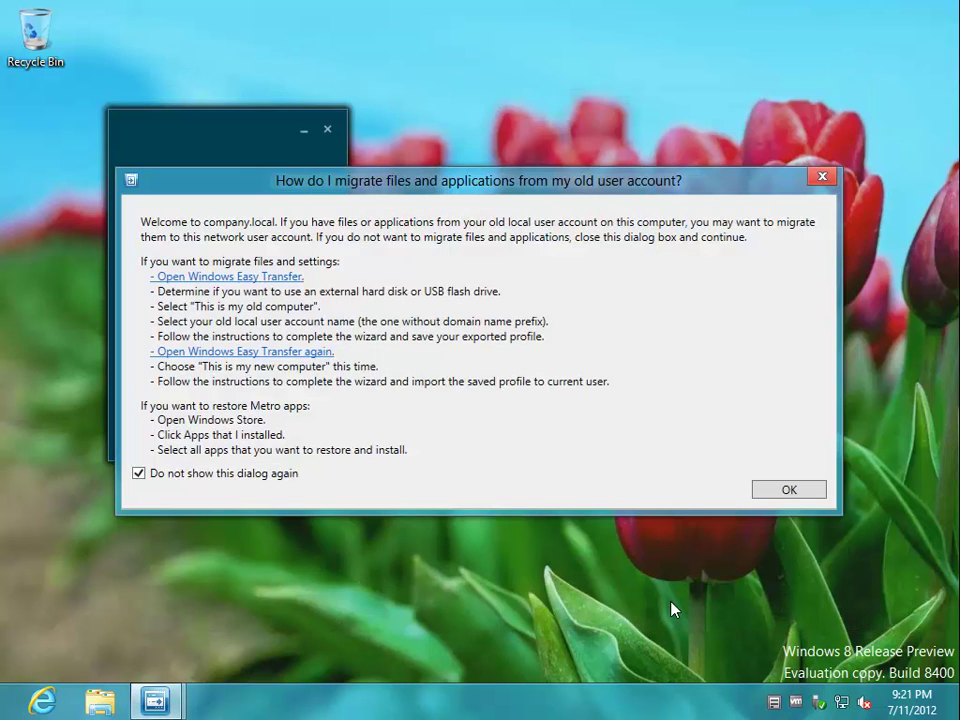
- Dismiss the migration help and open this computer's Backup Properties beside the Launchpad
{"action": "left_click", "coordinate": [788, 493]}
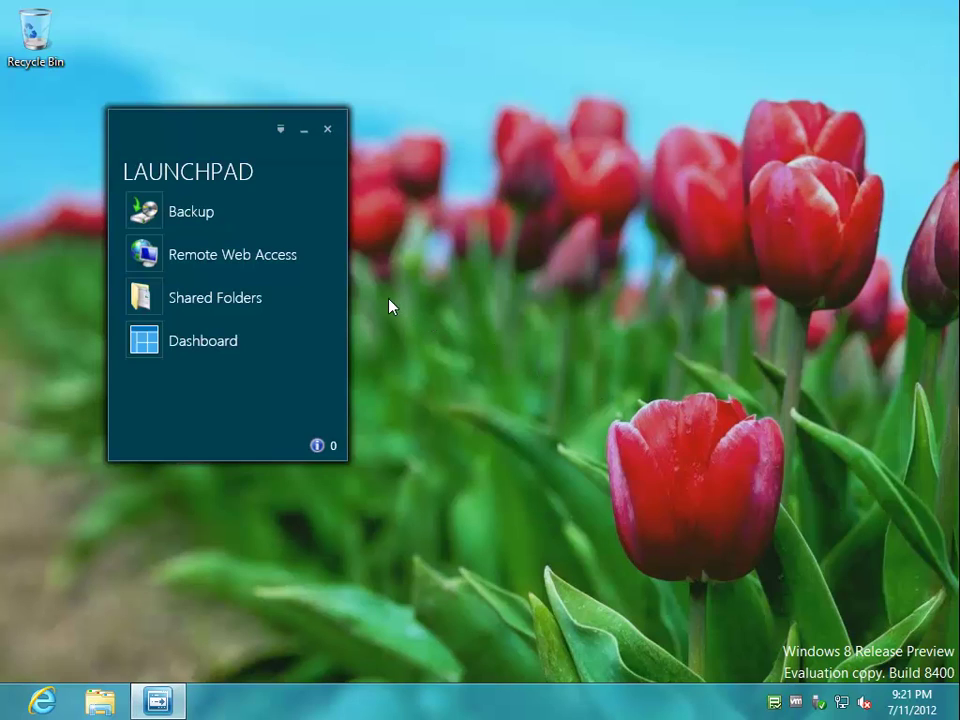
{"action": "left_click", "coordinate": [221, 268]}
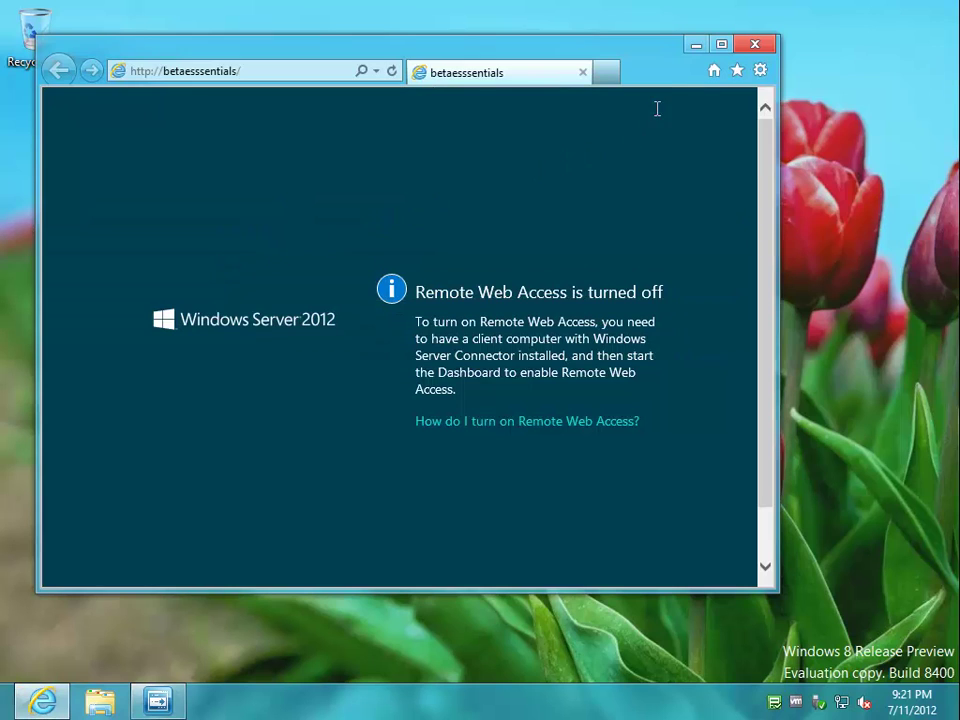
{"action": "left_click", "coordinate": [697, 45]}
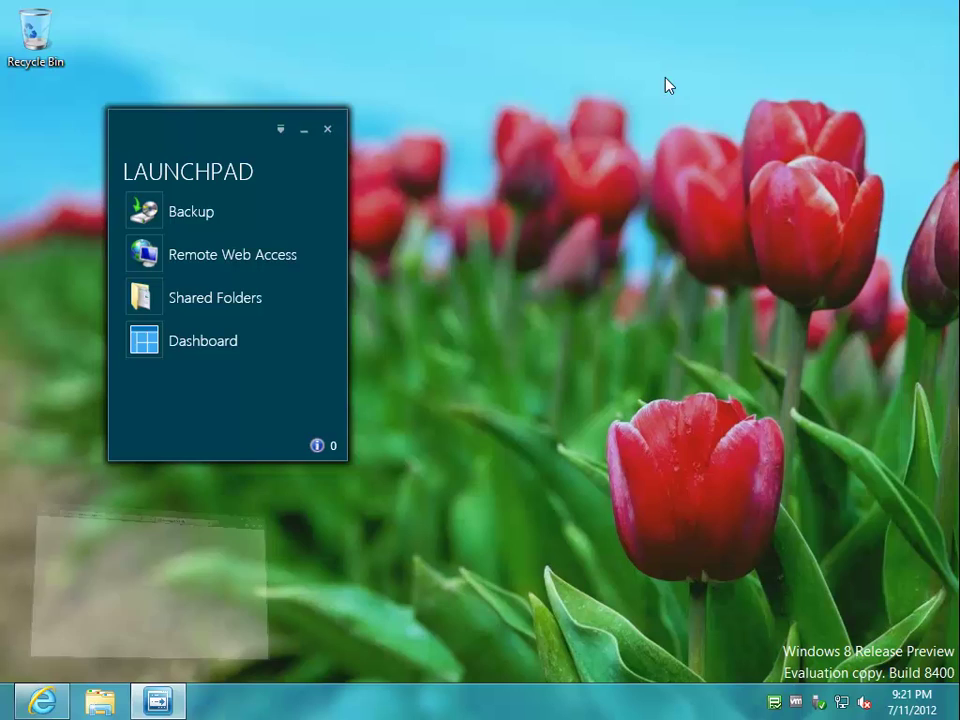
{"action": "left_click", "coordinate": [263, 218]}
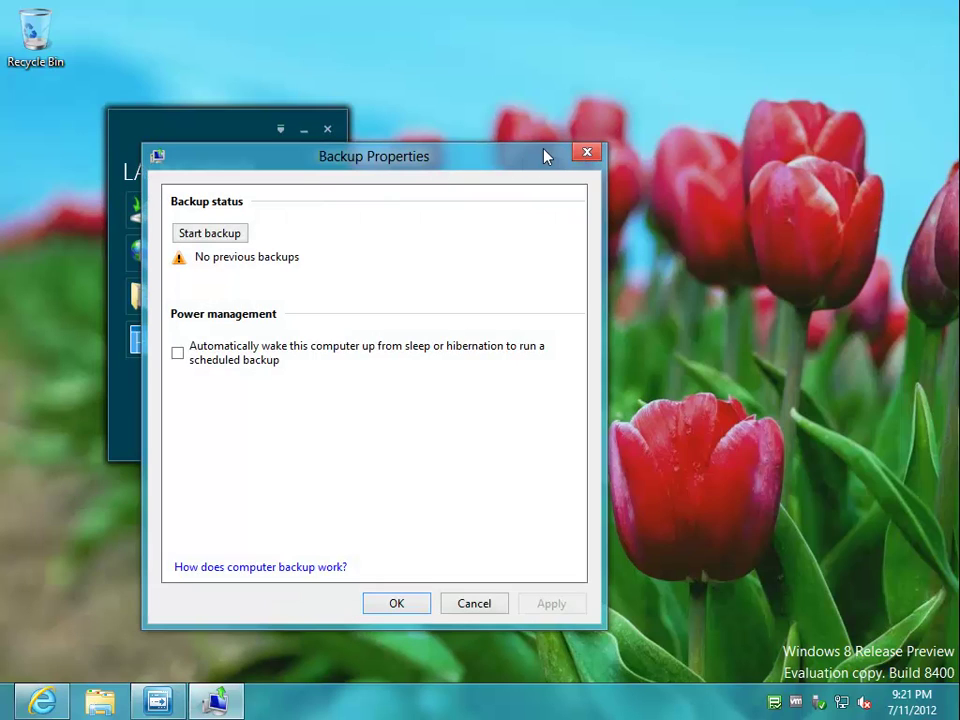
{"action": "left_click_drag", "start_coordinate": [536, 157], "coordinate": [815, 100]}
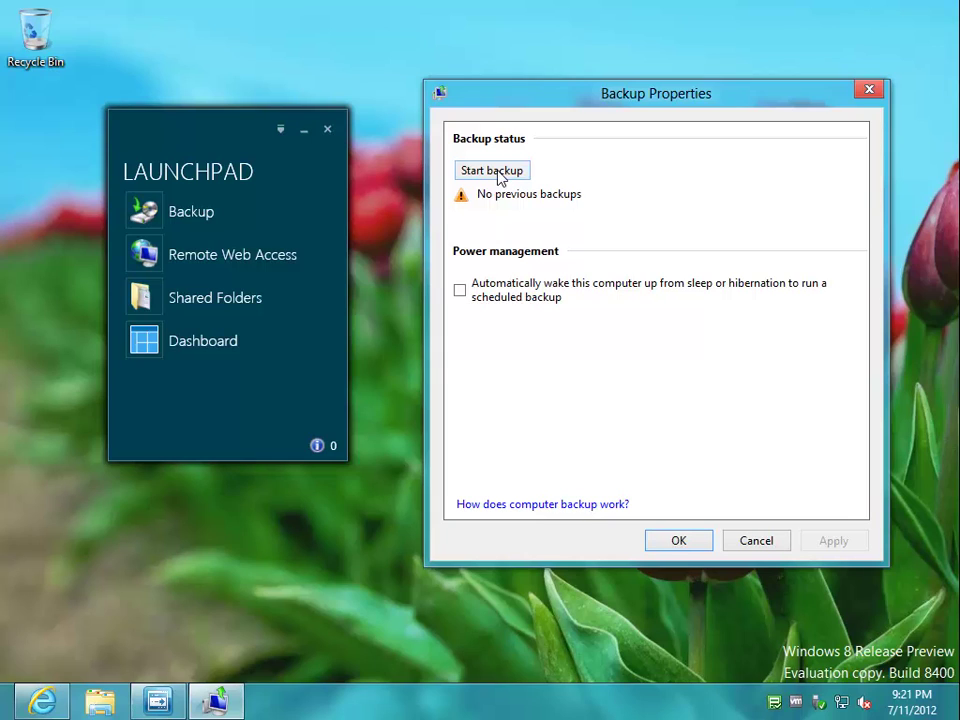
- Sign in to the Essentials Dashboard as administrator and view the Set up Server Backup task
{"action": "left_click", "coordinate": [214, 341]}
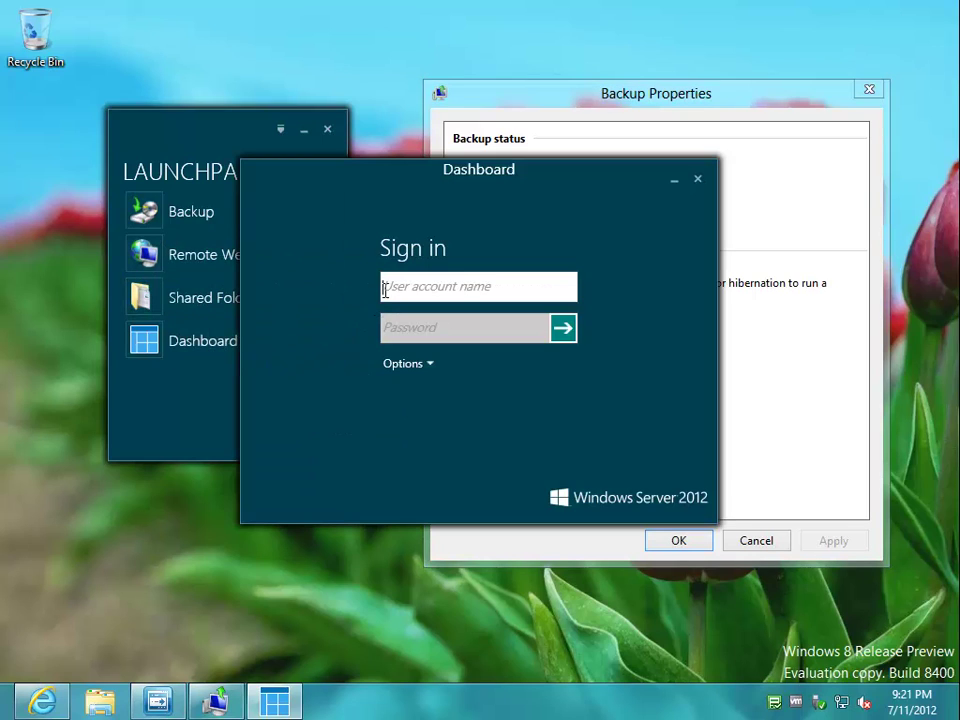
{"action": "type", "text": "pbraren"}
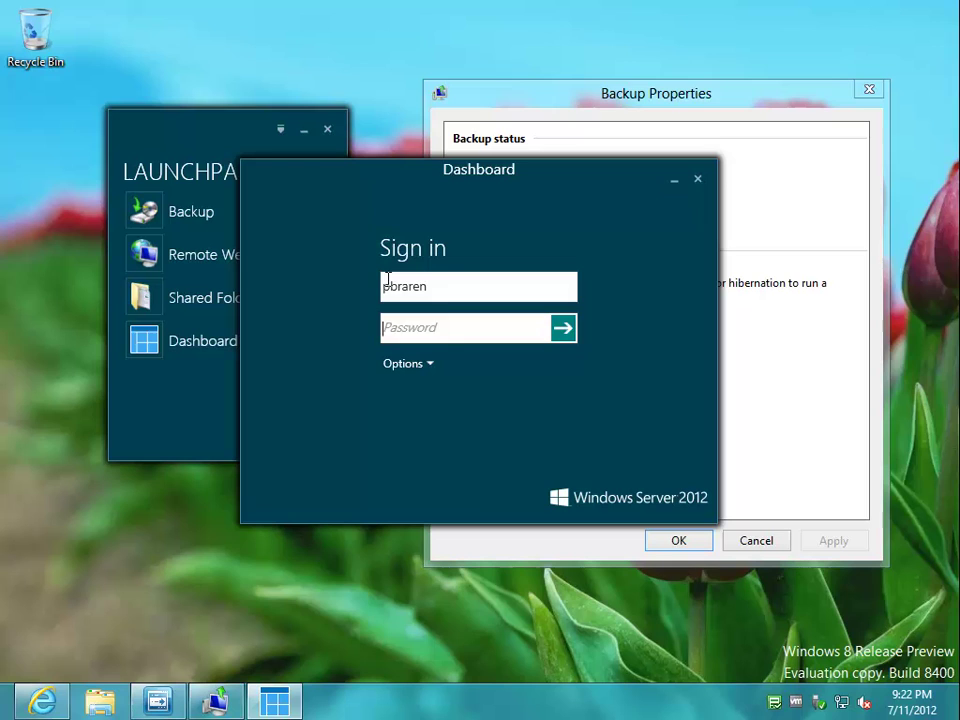
{"action": "key", "text": "Tab"}
{"action": "type", "text": "••••"}
{"action": "key", "text": "Return"}
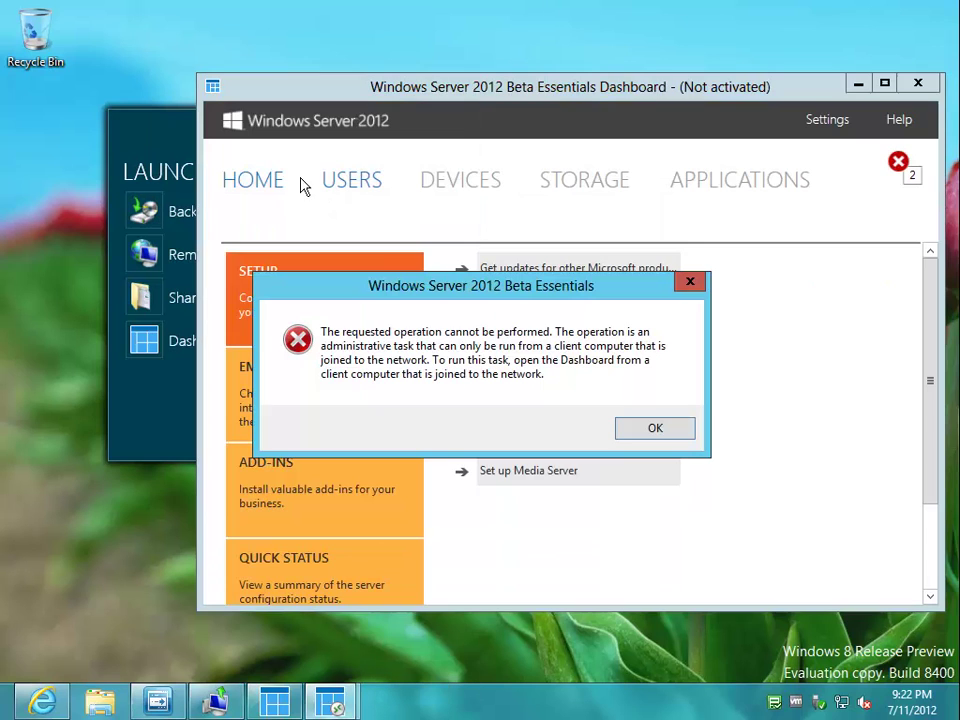
{"action": "left_click", "coordinate": [657, 439]}
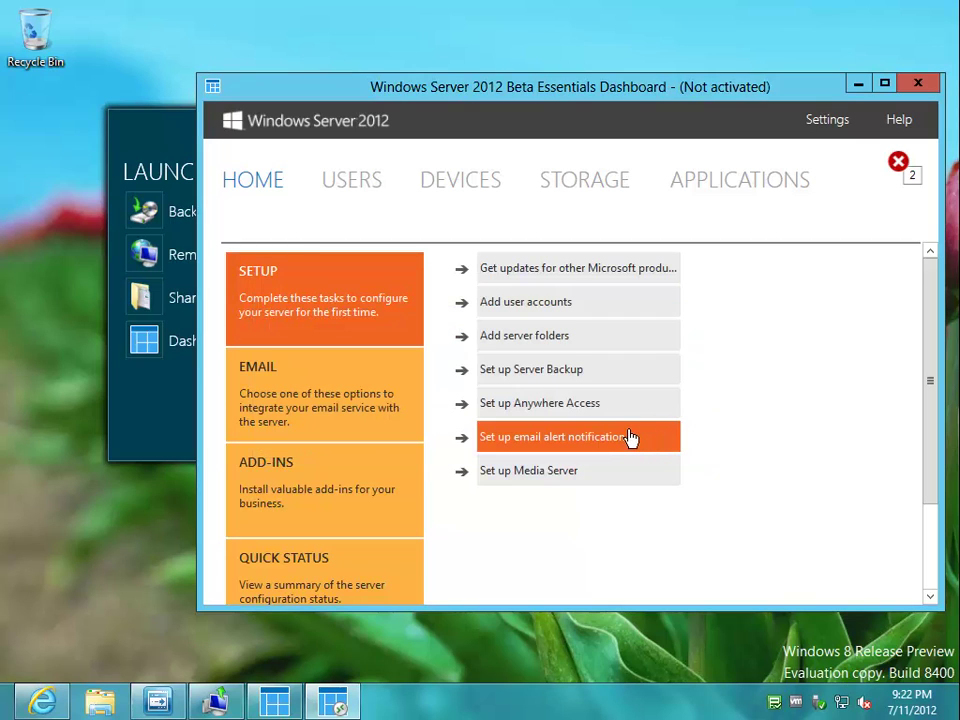
{"action": "left_click", "coordinate": [581, 375]}
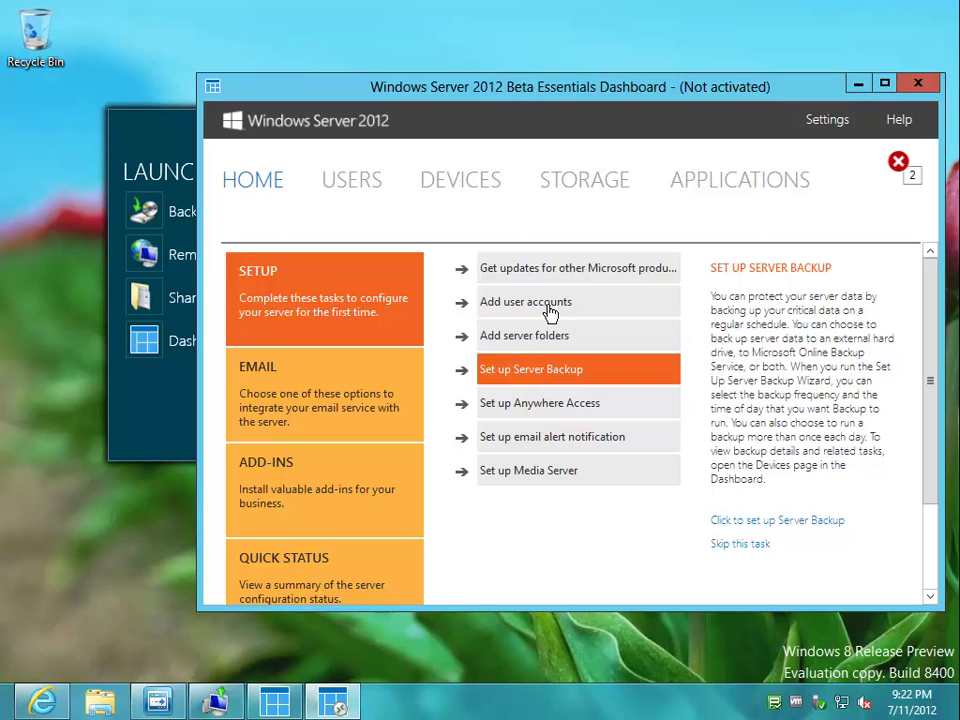
- Switch from Users to the Devices list and open TEST2's computer properties
{"action": "left_click", "coordinate": [368, 181]}
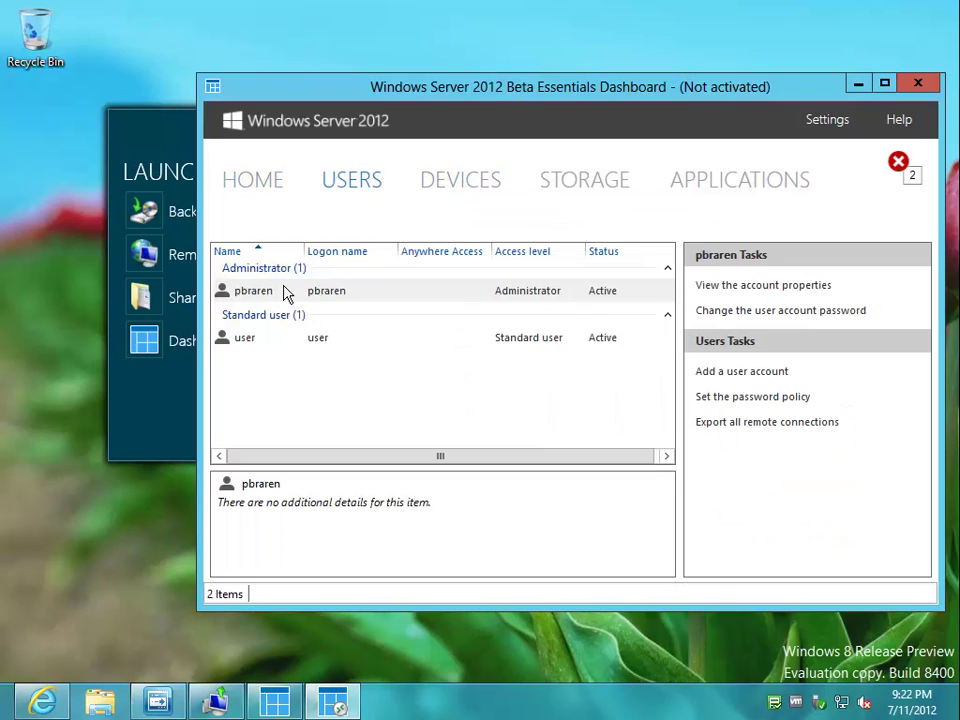
{"action": "left_click", "coordinate": [478, 184]}
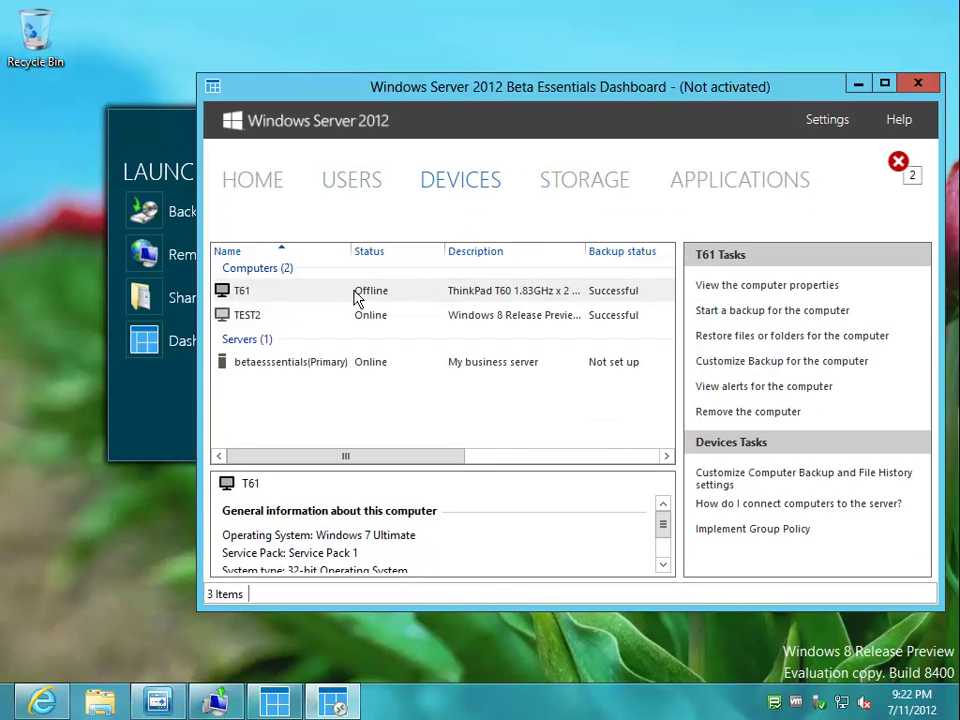
{"action": "left_click", "coordinate": [271, 318]}
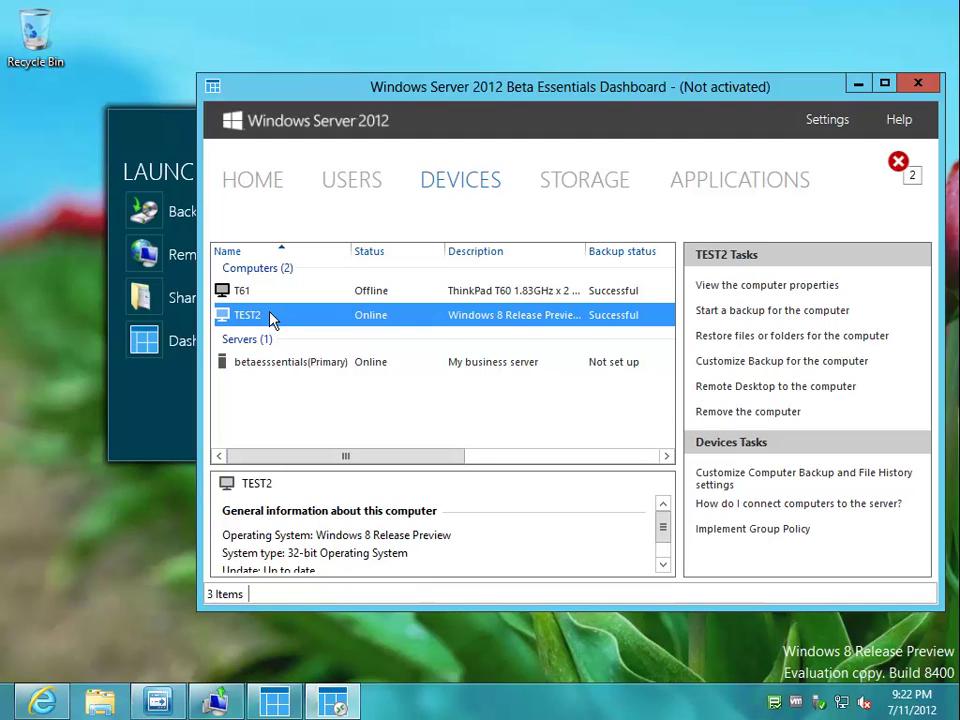
{"action": "right_click", "coordinate": [271, 318]}
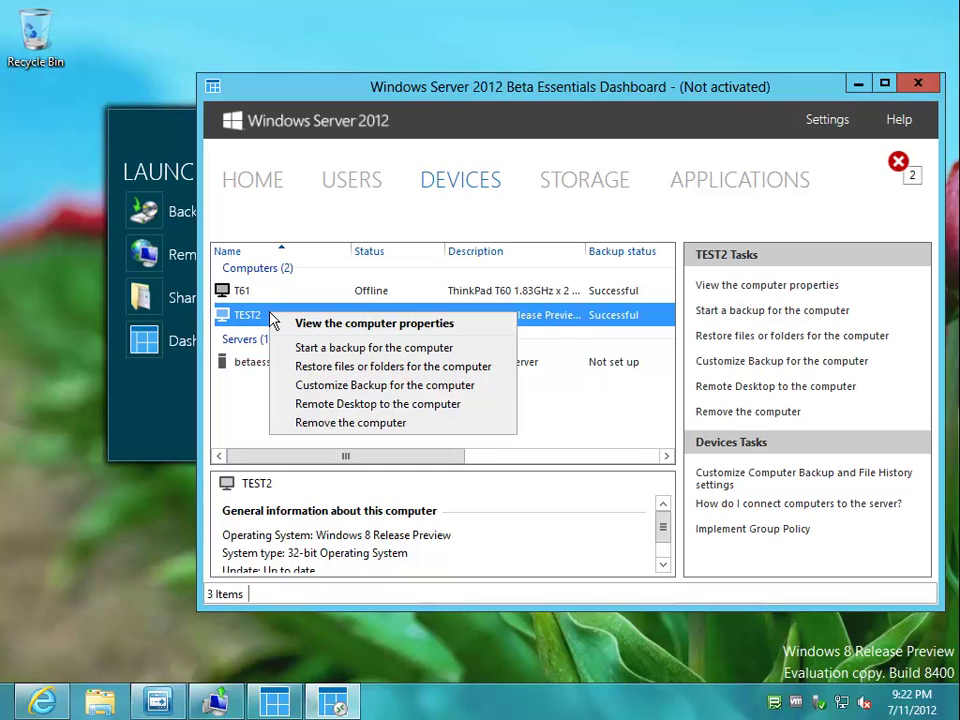
{"action": "left_click", "coordinate": [280, 323]}
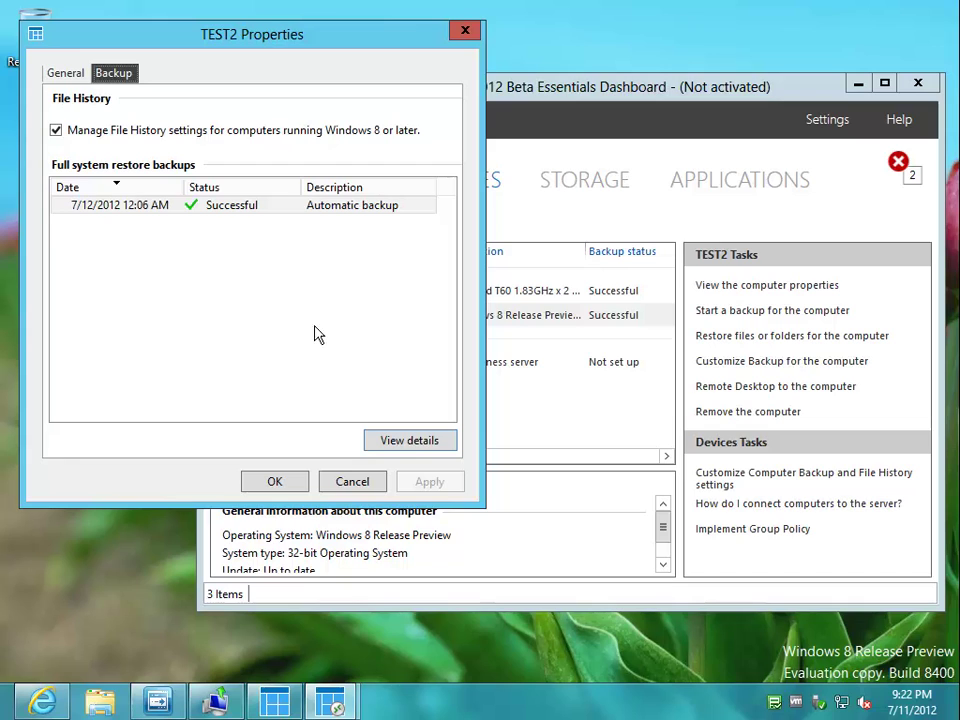
- Review TEST2's successful backup details, close its properties, and open Dashboard Settings
{"action": "left_click", "coordinate": [414, 442]}
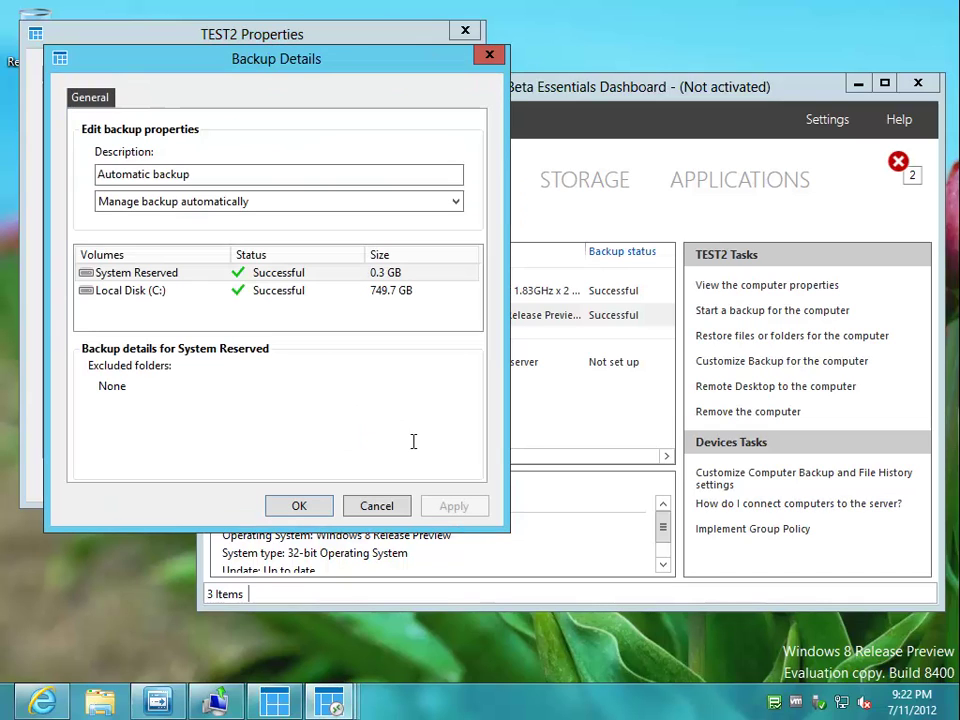
{"action": "left_click", "coordinate": [393, 506]}
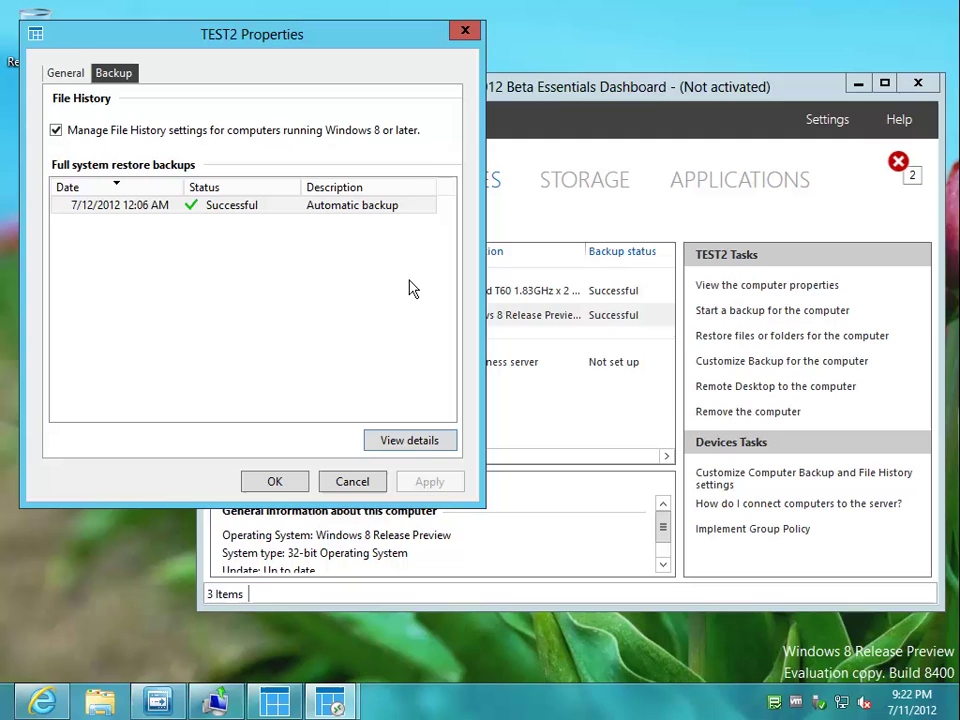
{"action": "left_click", "coordinate": [465, 30]}
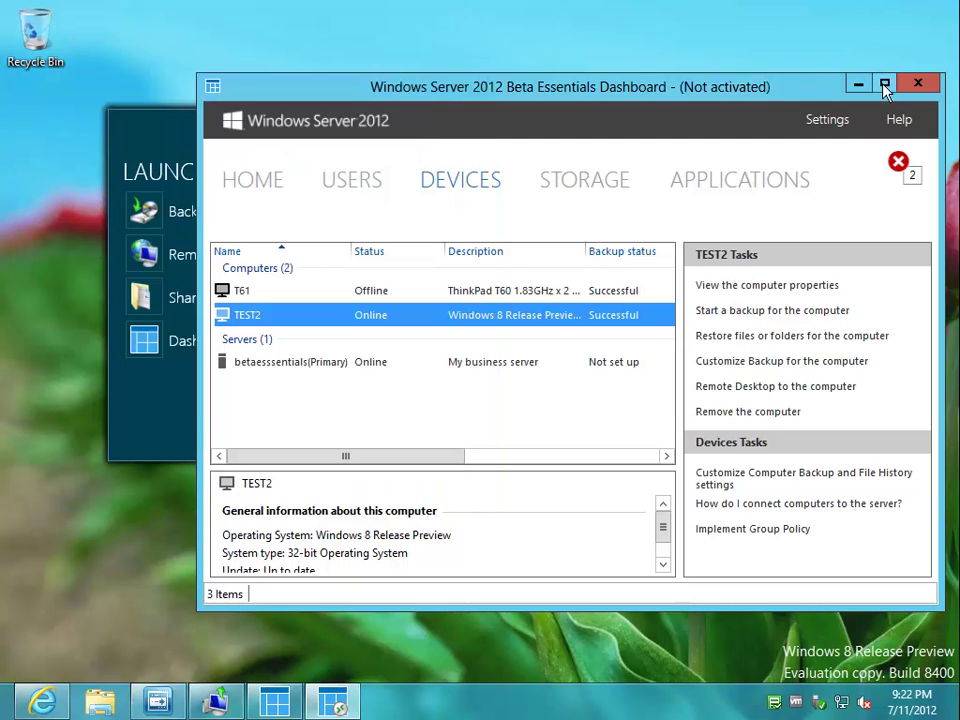
{"action": "left_click", "coordinate": [828, 120]}
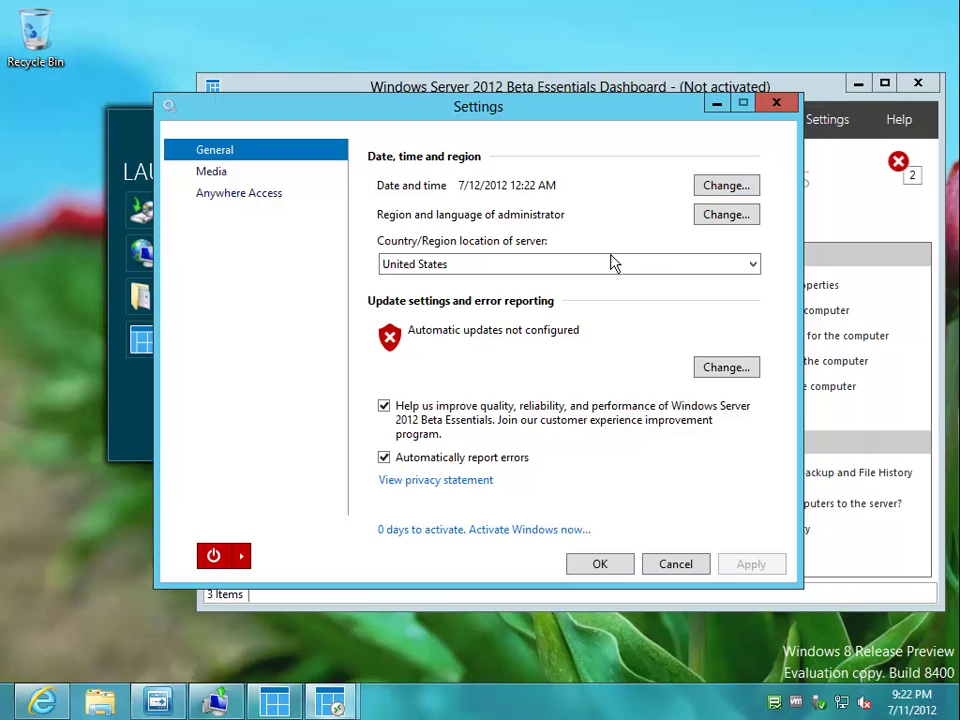
- Look over the Media and Anywhere Access settings, close Settings, and minimize the Dashboard
{"action": "left_click", "coordinate": [200, 174]}
{"action": "left_click", "coordinate": [216, 194]}
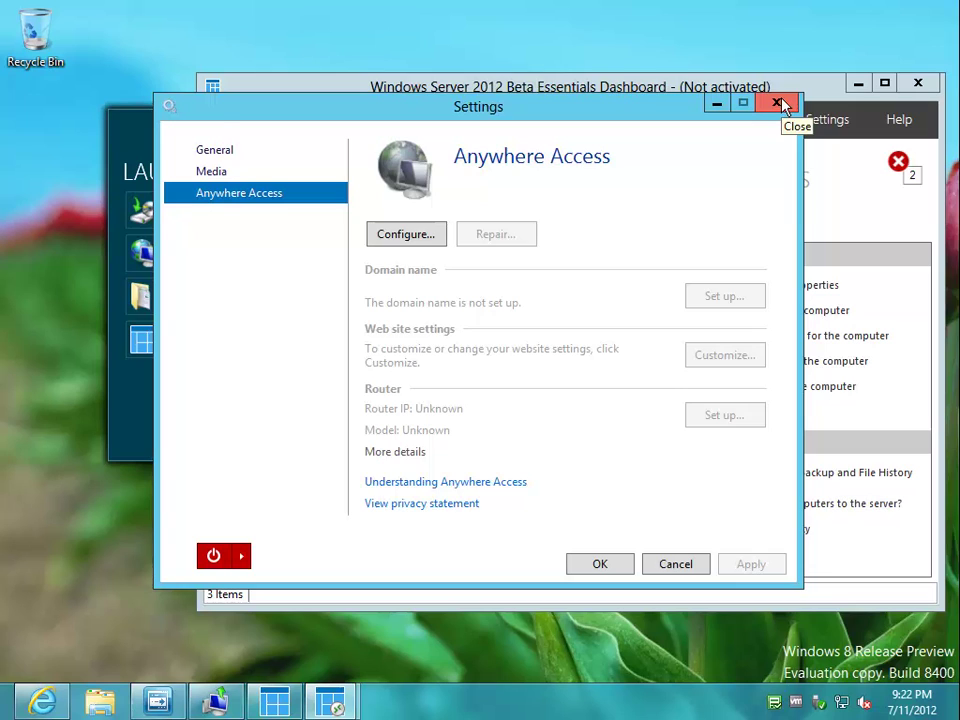
{"action": "left_click", "coordinate": [779, 104]}
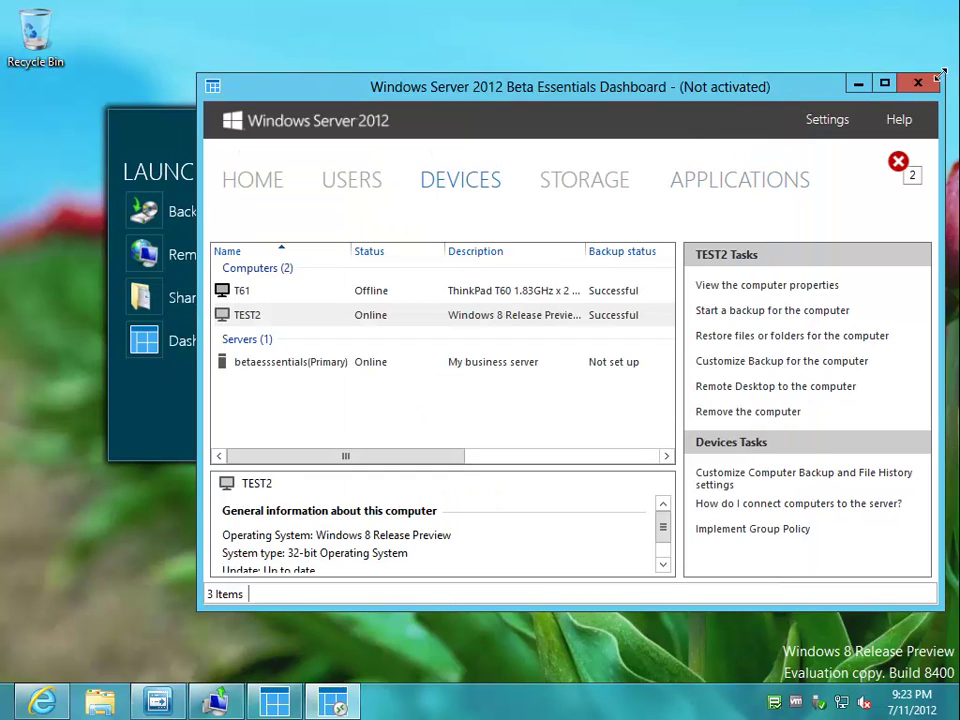
{"action": "left_click", "coordinate": [857, 86]}
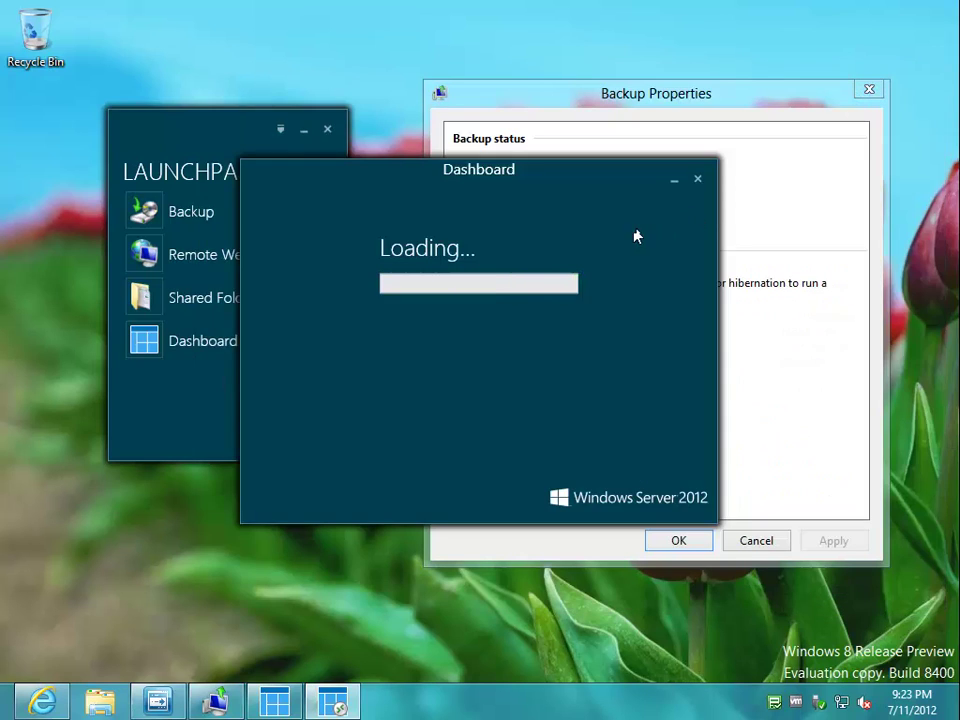